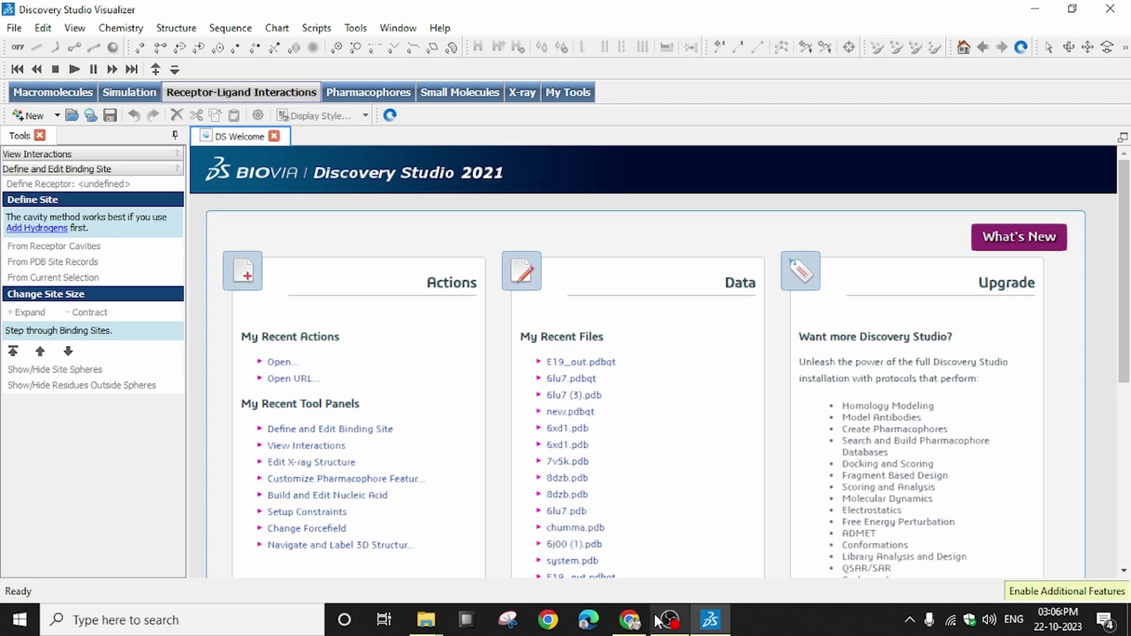
# Step: Switch to the browser to view the RCSB PDB page of structure 6LU7, and return to Discovery Studio Visualizer
pyautogui.click(630, 619)
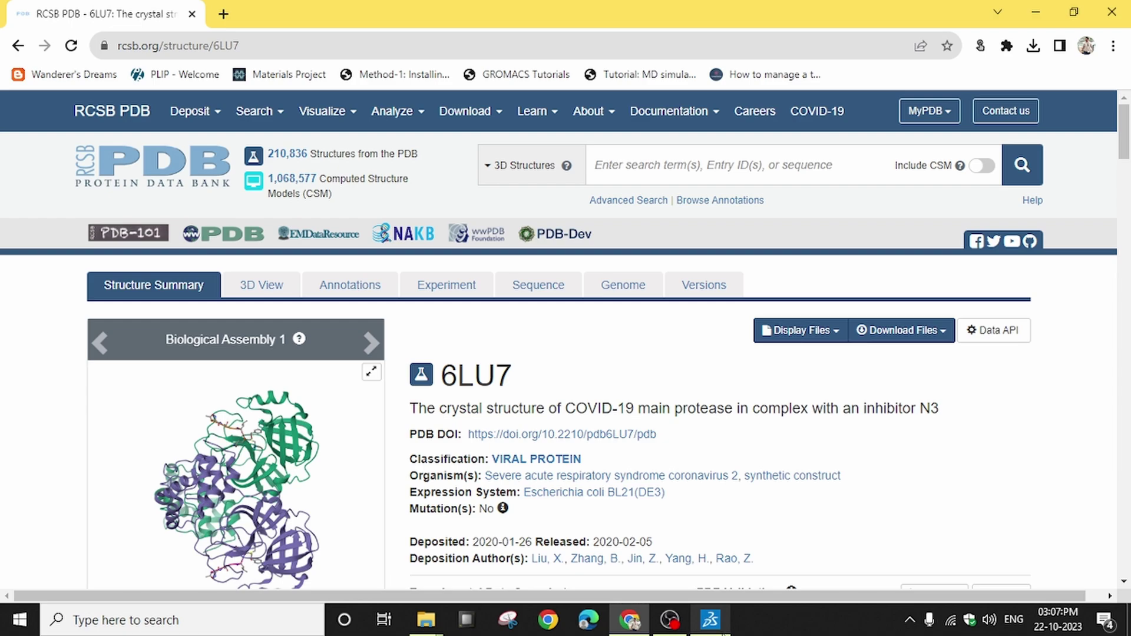
pyautogui.click(710, 619)
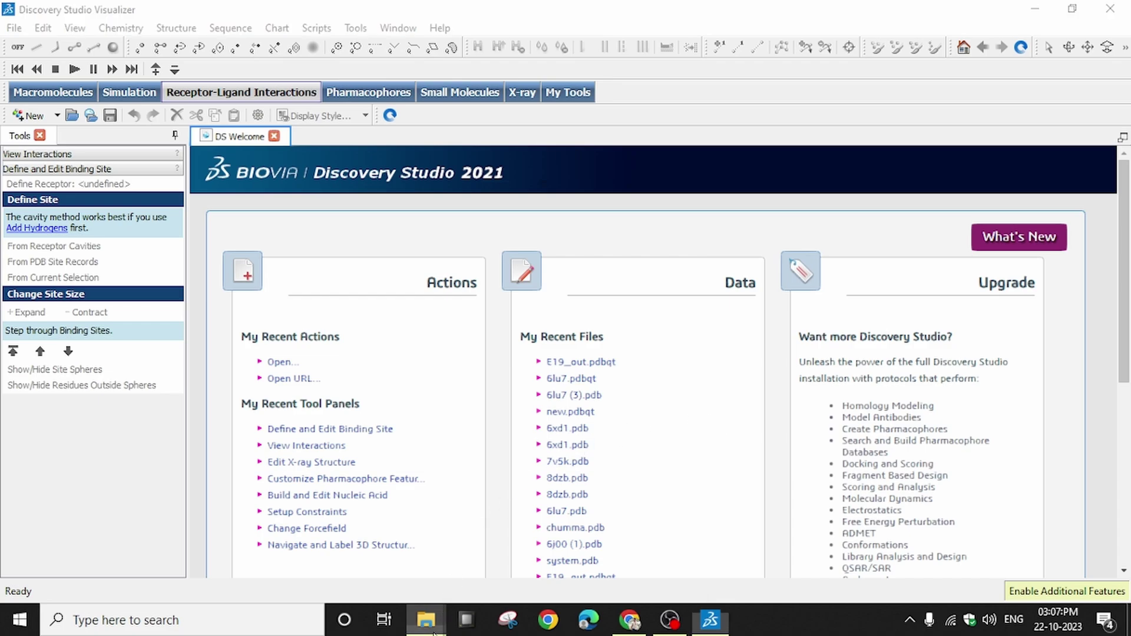
# Step: Switch to File Explorer and examine the receptor file and docking output files in the 6lu7 folder, including E19_out.pdbqt
pyautogui.moveTo(426, 619)
pyautogui.click(437, 542)
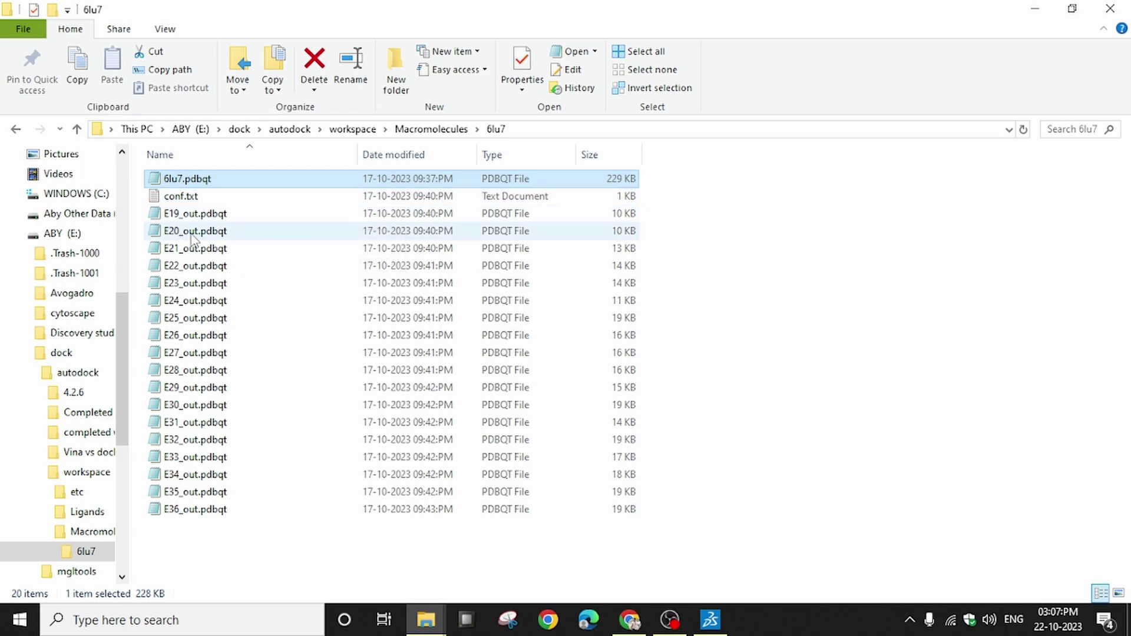
pyautogui.click(171, 214)
pyautogui.click(176, 232)
pyautogui.click(183, 250)
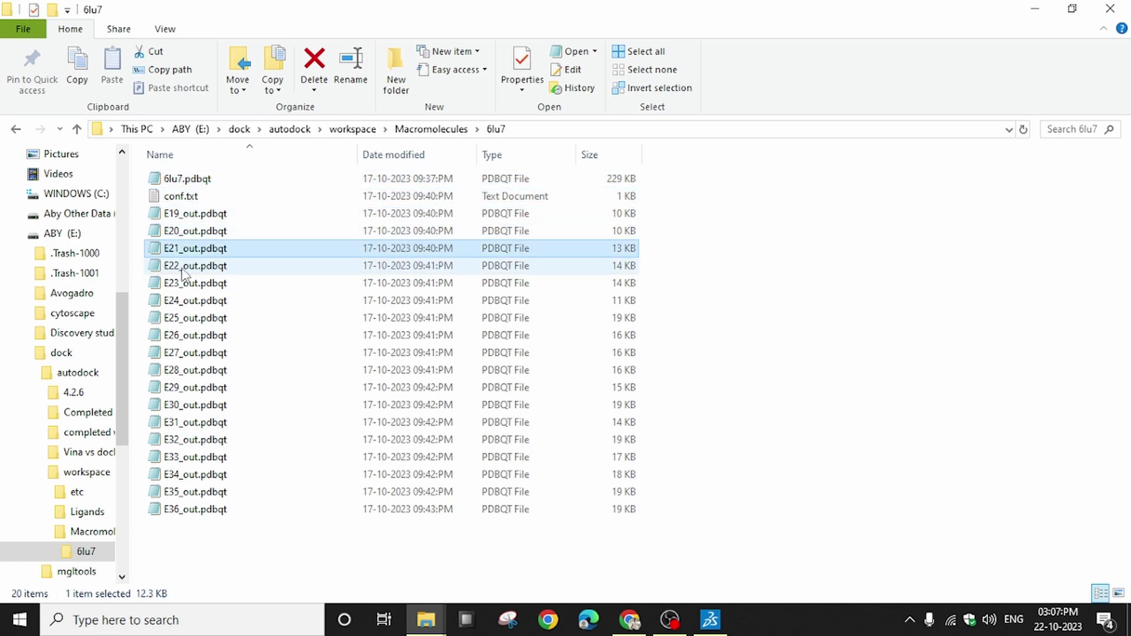
pyautogui.click(198, 232)
pyautogui.click(200, 222)
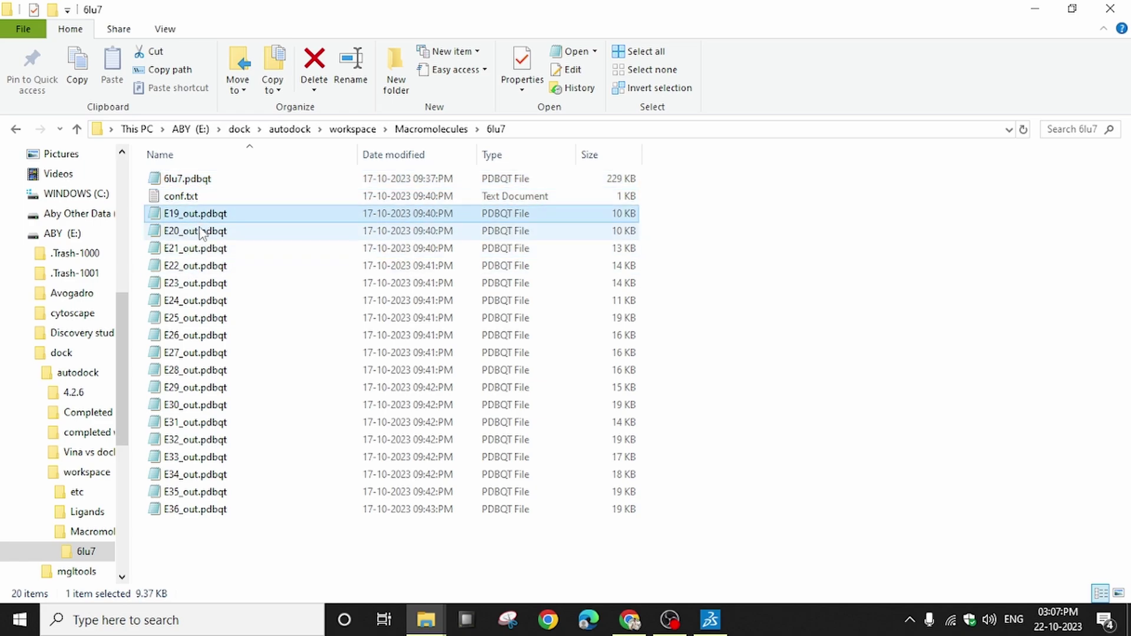
pyautogui.click(200, 236)
pyautogui.click(203, 216)
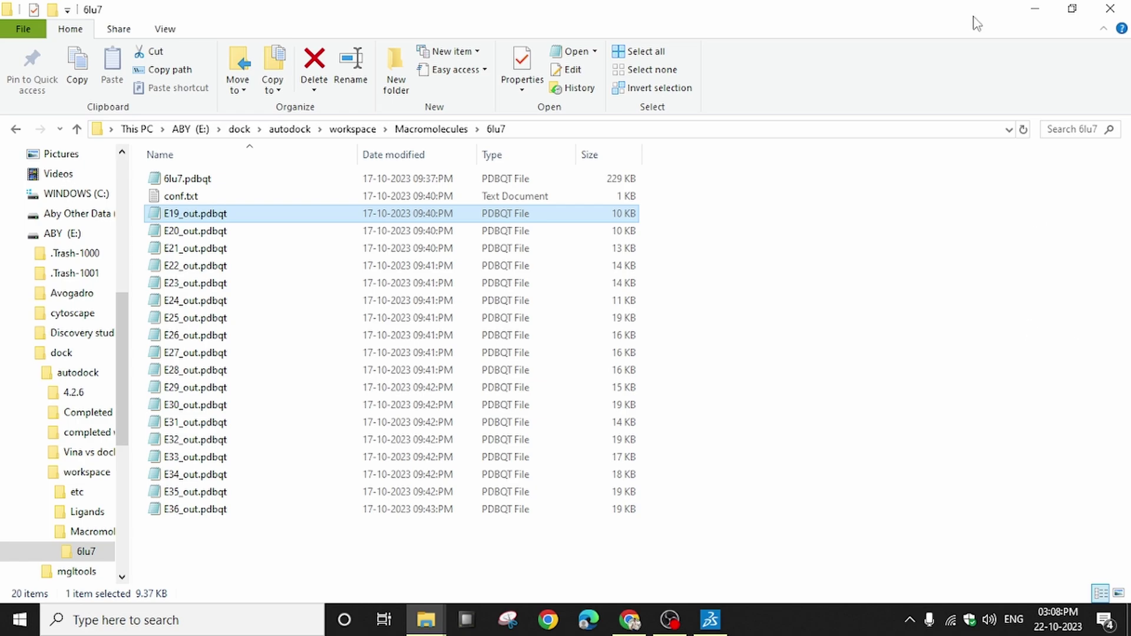
# Step: Switch to Discovery Studio Visualizer and close the DS Welcome page
pyautogui.click(697, 631)
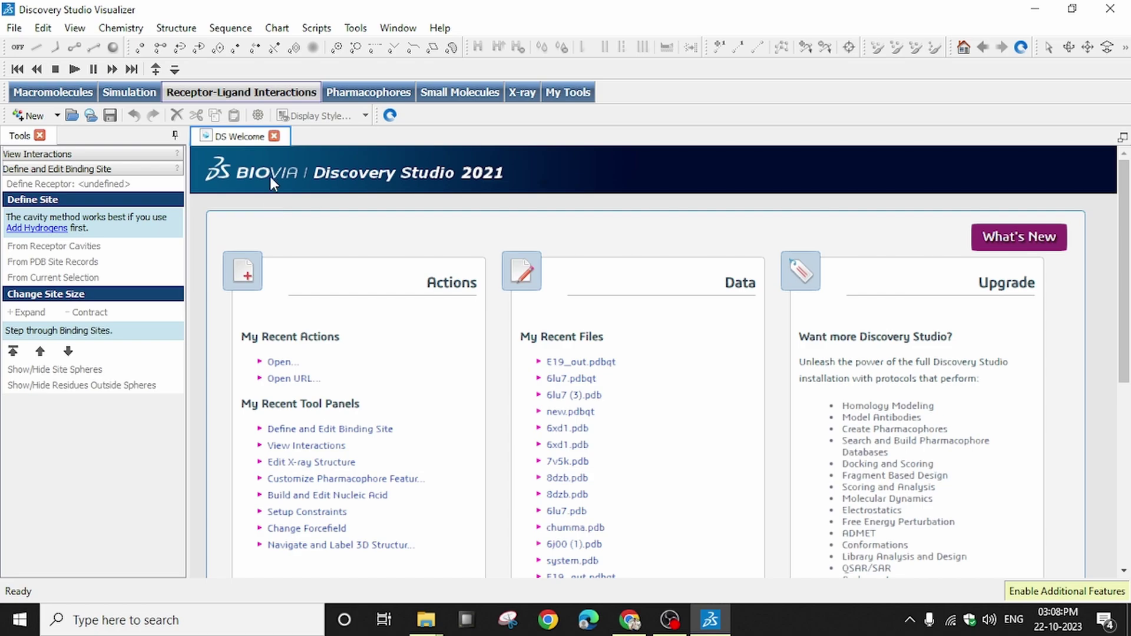
pyautogui.click(275, 136)
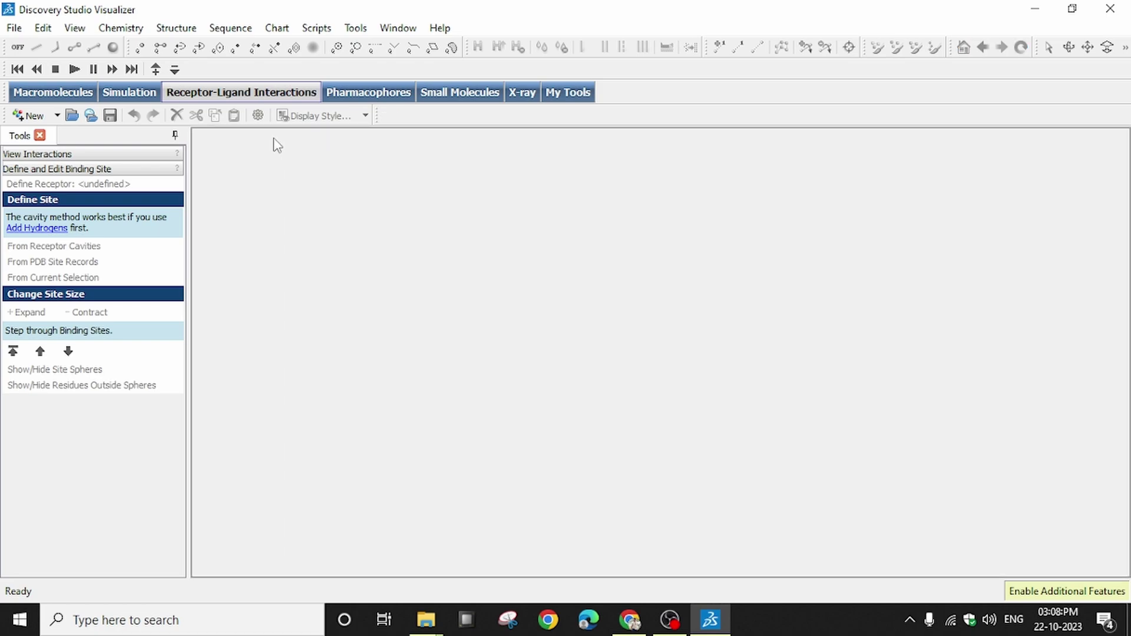
# Step: Start opening a file and set the file type filter to All Files (*.*) for the 6lu7 folder
pyautogui.click(14, 27)
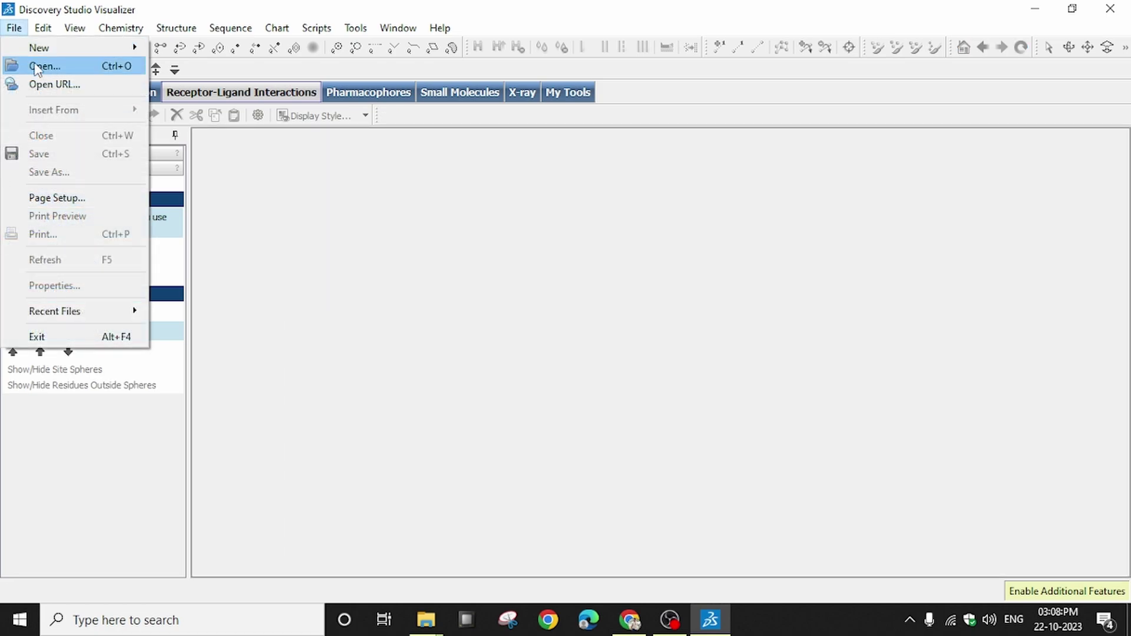
pyautogui.click(15, 28)
pyautogui.click(15, 28)
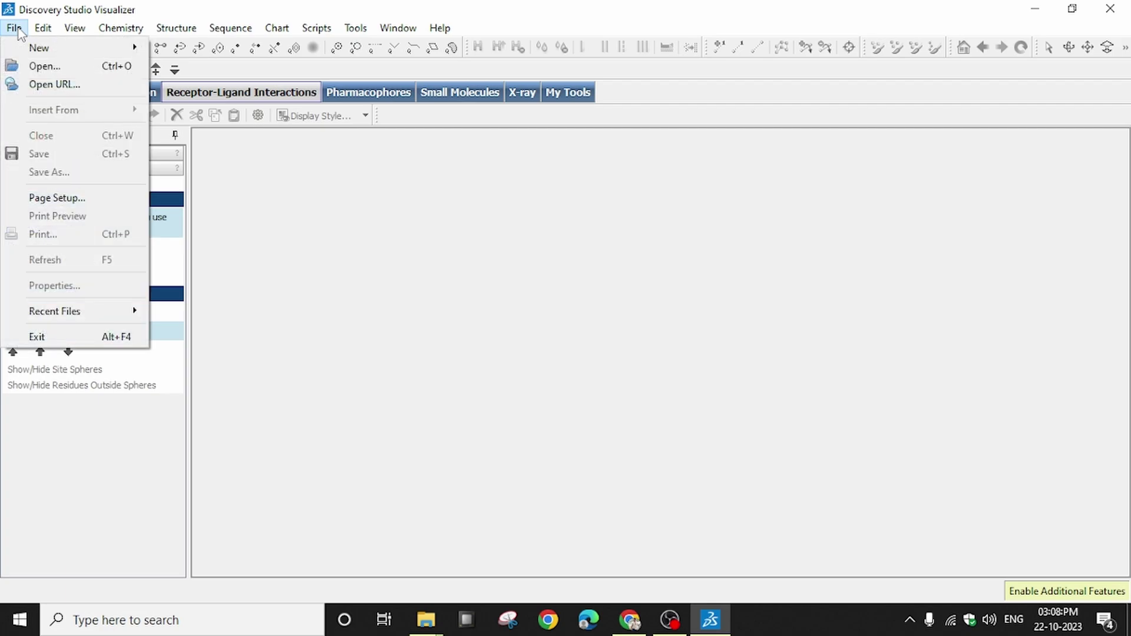
pyautogui.click(39, 66)
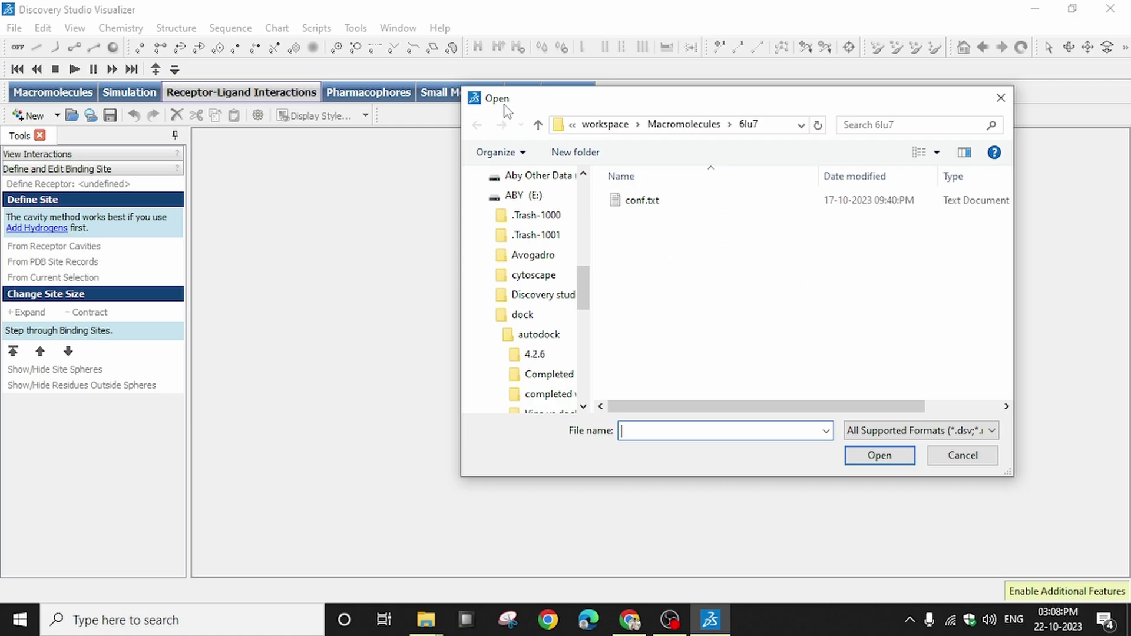
pyautogui.click(856, 438)
pyautogui.click(820, 449)
pyautogui.click(994, 431)
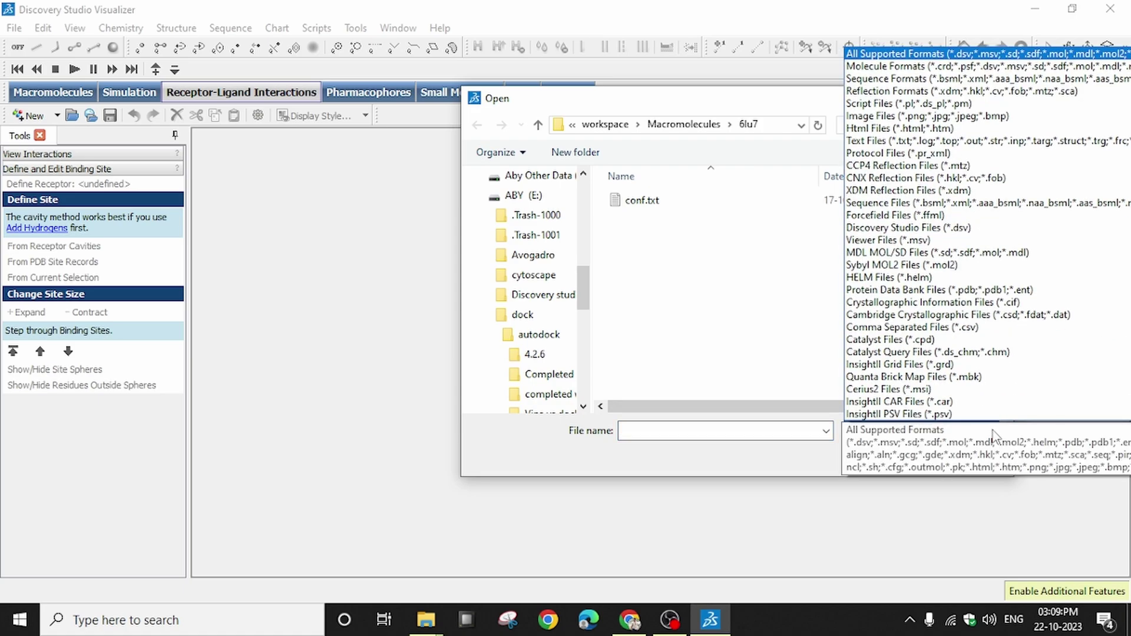
pyautogui.scroll(-6, 979, 406)
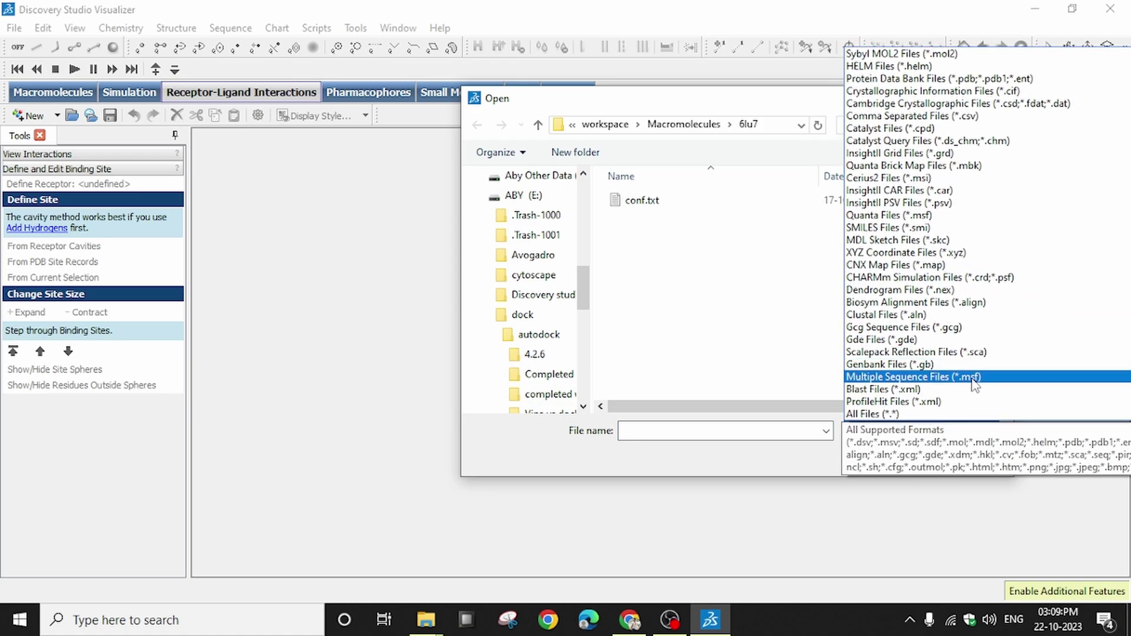
pyautogui.click(882, 415)
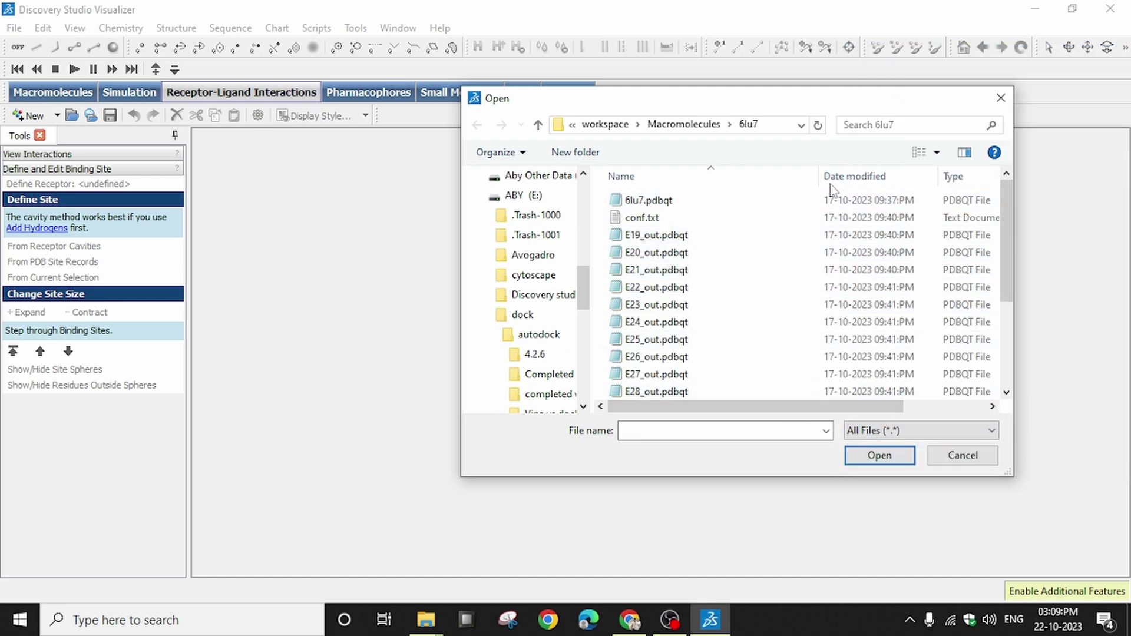
# Step: Open the receptor file 6lu7.pdbqt from the 6lu7 folder
pyautogui.moveTo(1002, 224); pyautogui.dragTo(997, 188)
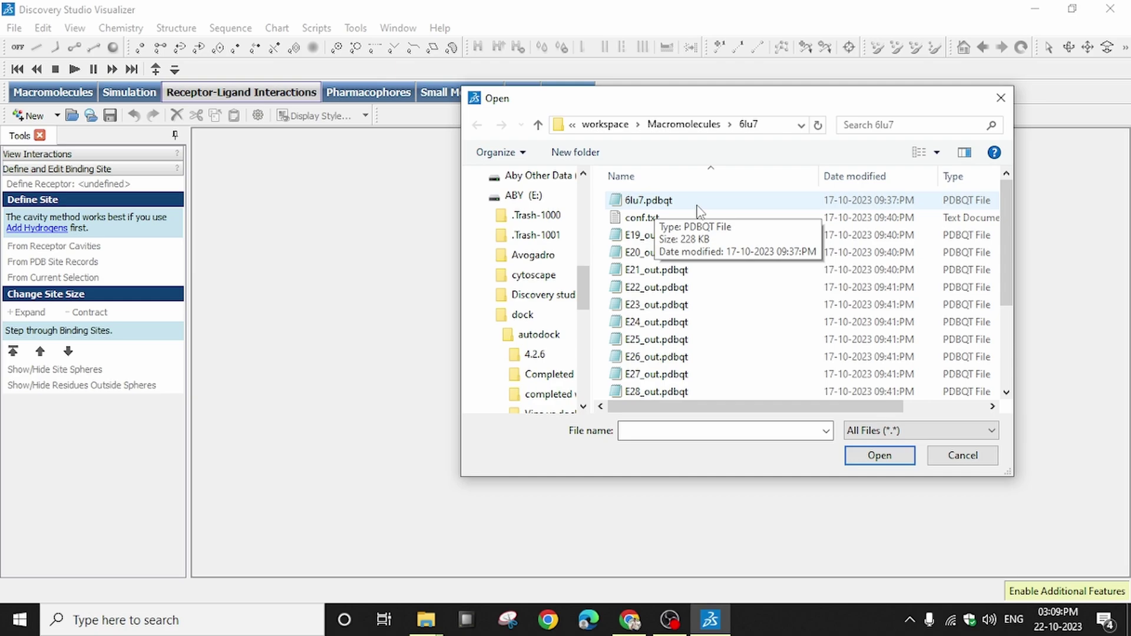
pyautogui.scroll(-3, 684, 236)
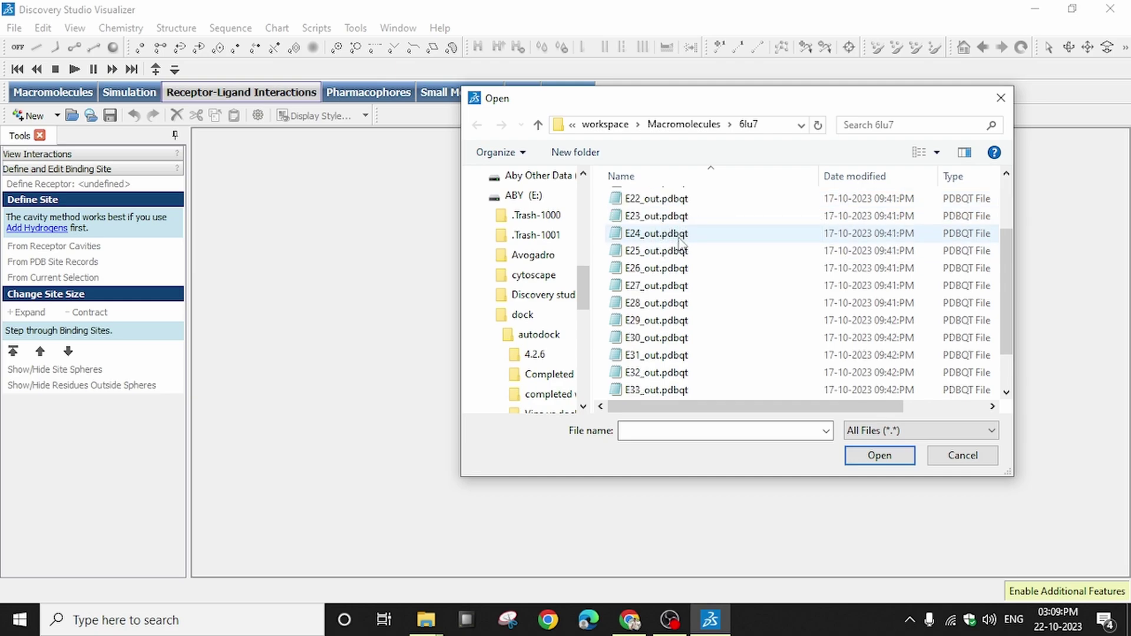
pyautogui.scroll(3, 659, 354)
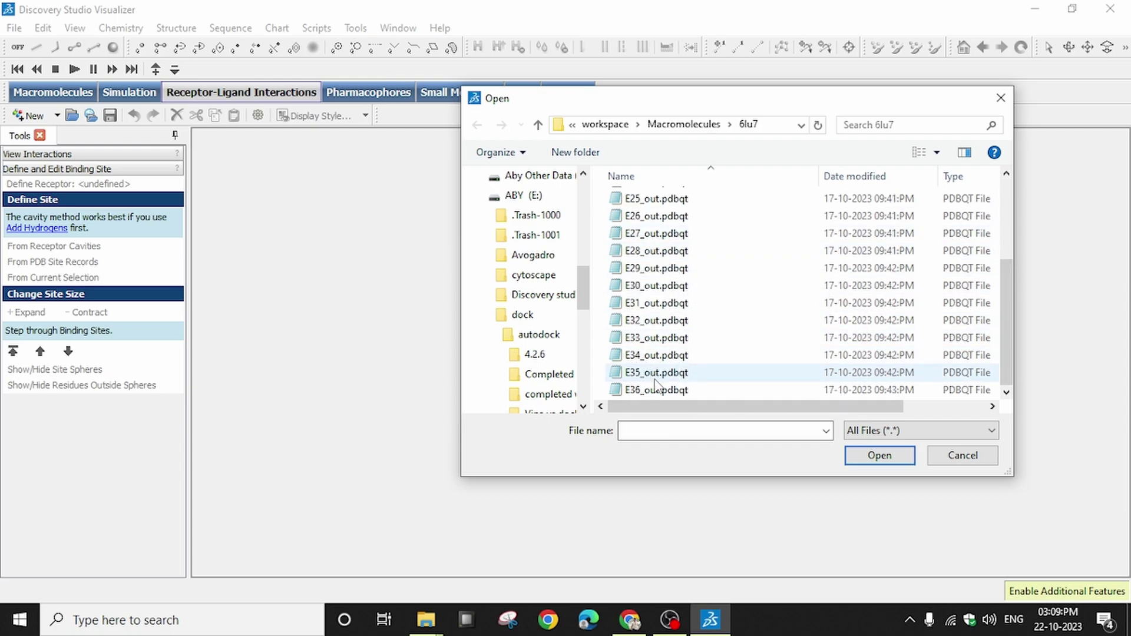
pyautogui.scroll(-2, 664, 368)
pyautogui.scroll(2, 664, 368)
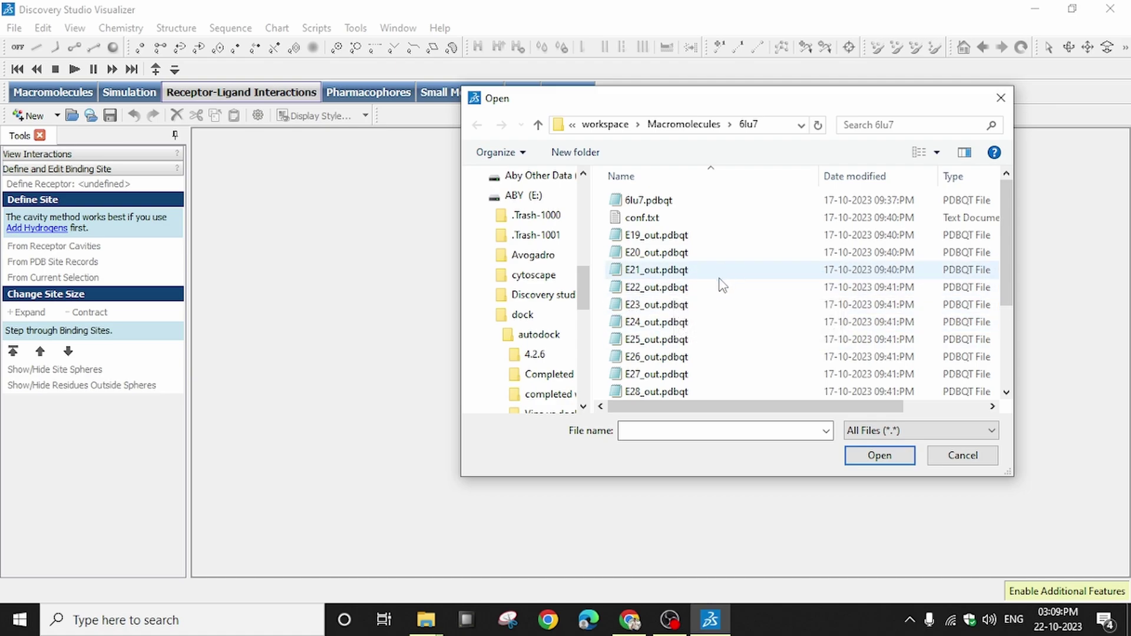
pyautogui.click(672, 201)
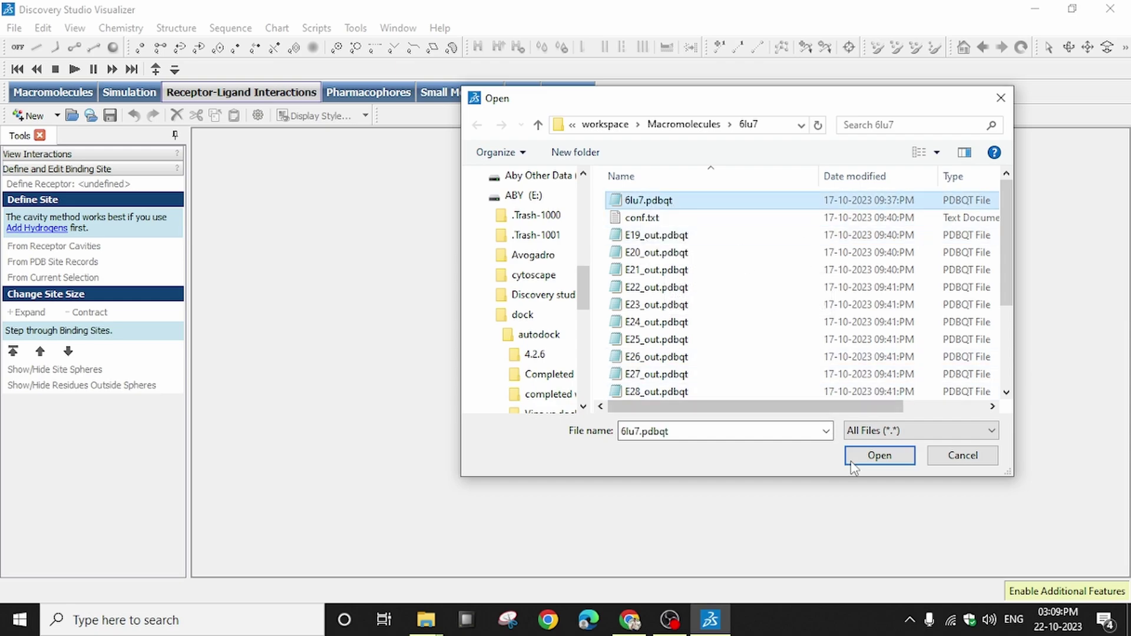
pyautogui.click(879, 457)
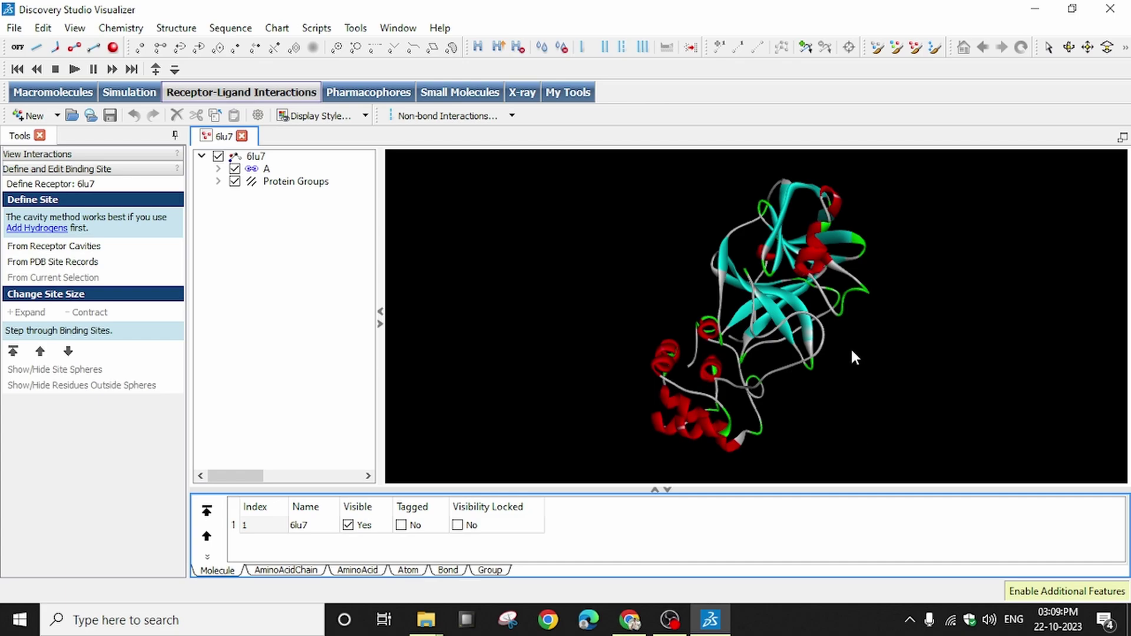
# Step: Hide the Hierarchy view of the 6lu7 receptor and display it again
pyautogui.moveTo(850, 347); pyautogui.dragTo(649, 273, button='right')
pyautogui.moveTo(792, 352); pyautogui.dragTo(570, 230, button='right')
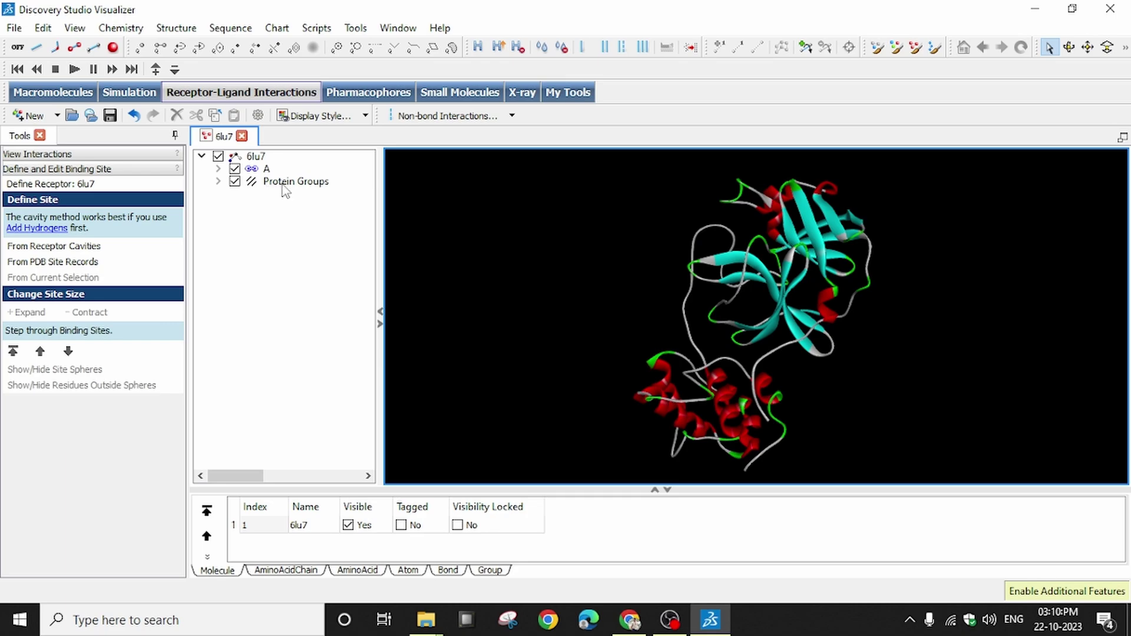
pyautogui.moveTo(812, 320); pyautogui.dragTo(812, 332, button='right')
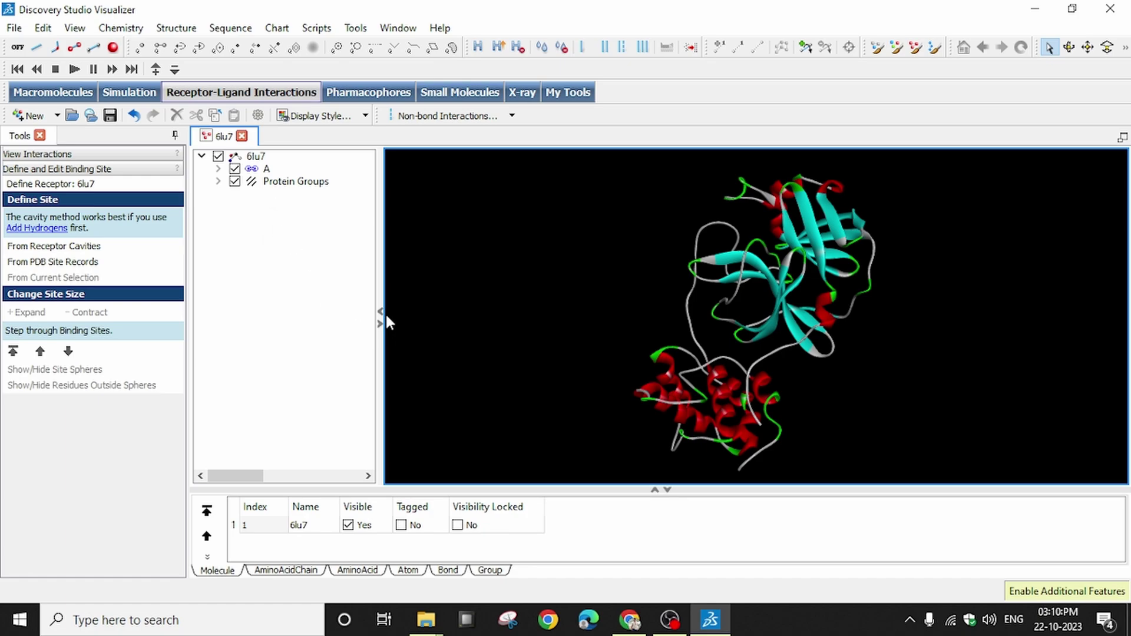
pyautogui.click(83, 30)
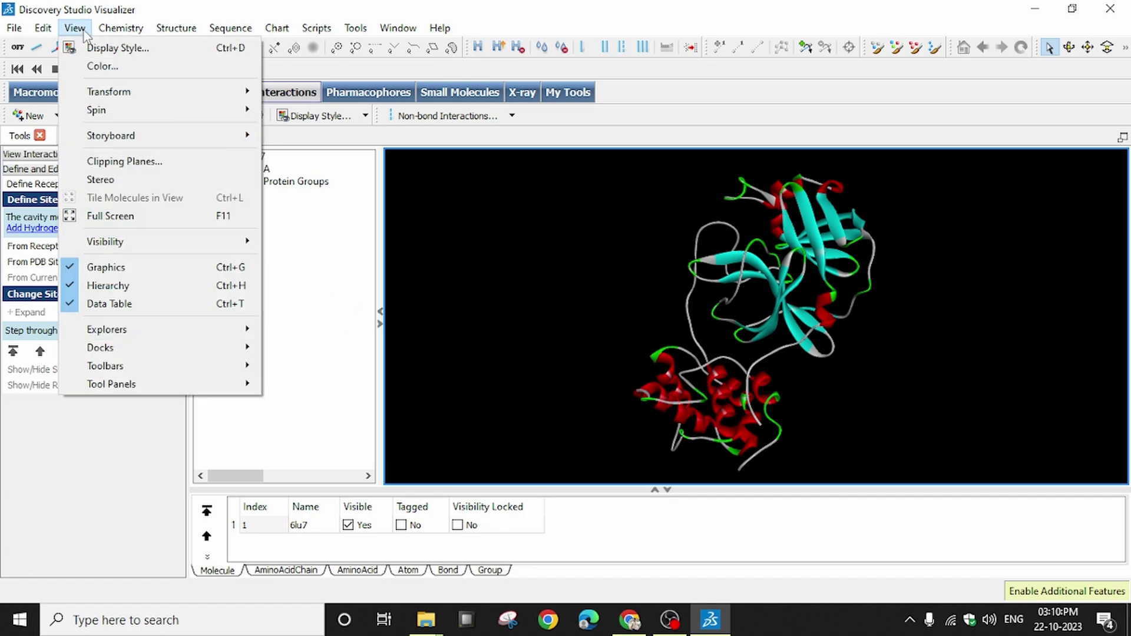
pyautogui.click(110, 288)
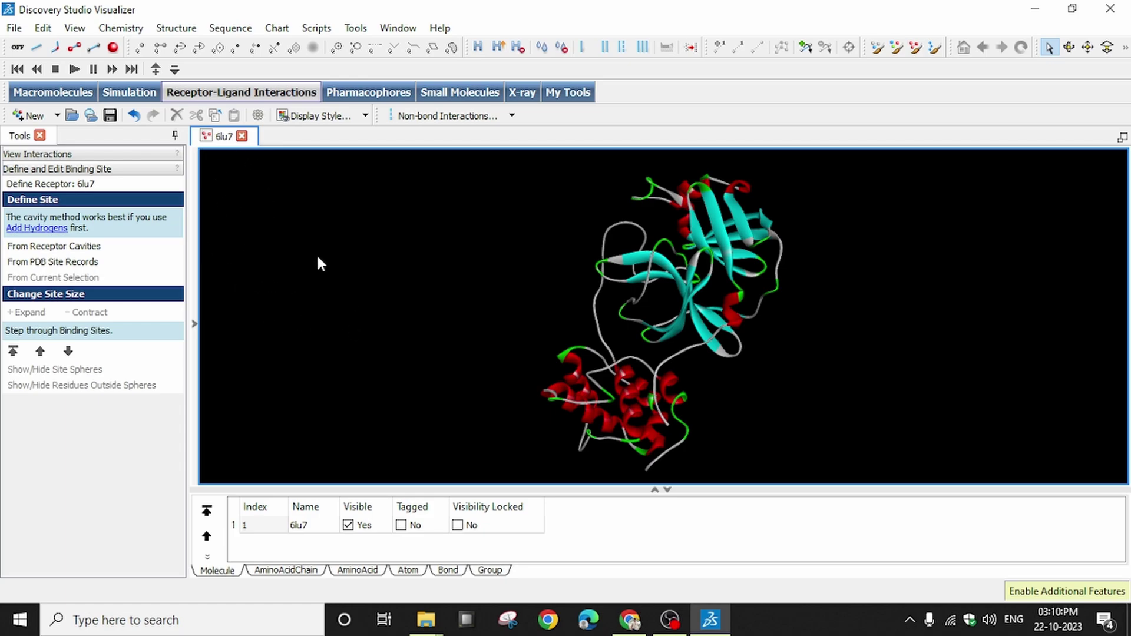
pyautogui.click(75, 27)
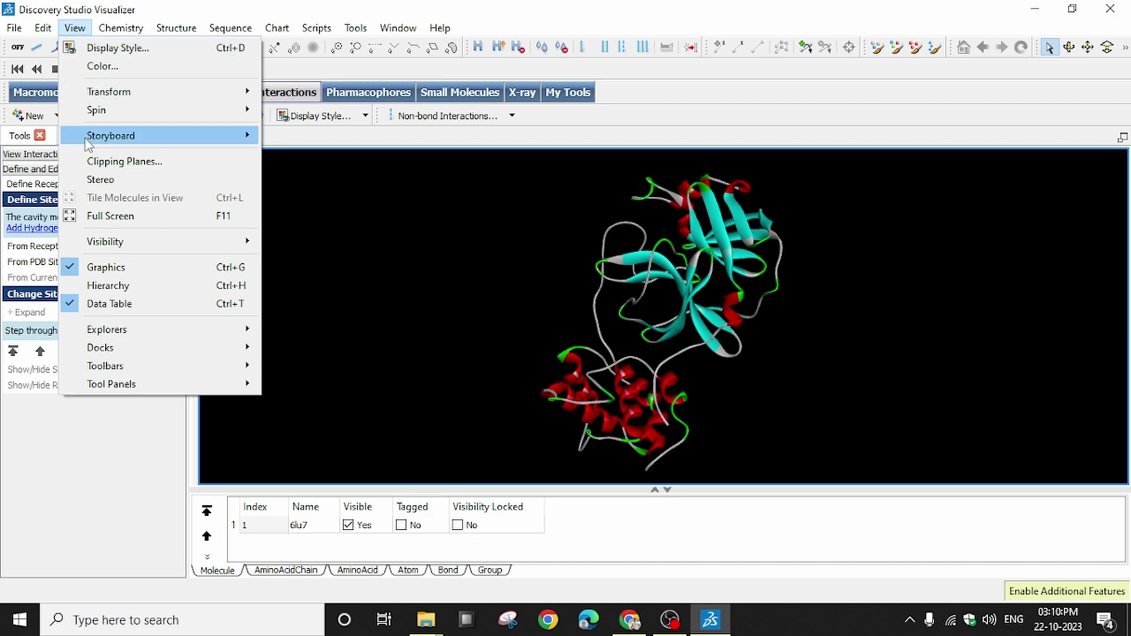
pyautogui.click(108, 285)
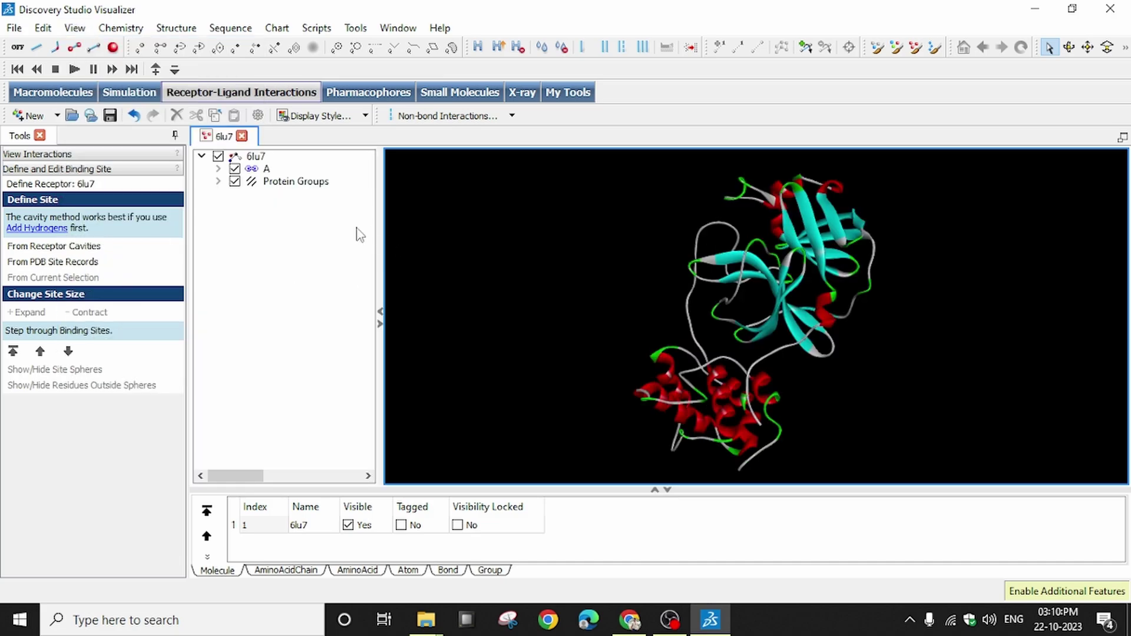
pyautogui.moveTo(891, 303); pyautogui.dragTo(850, 274, button='right')
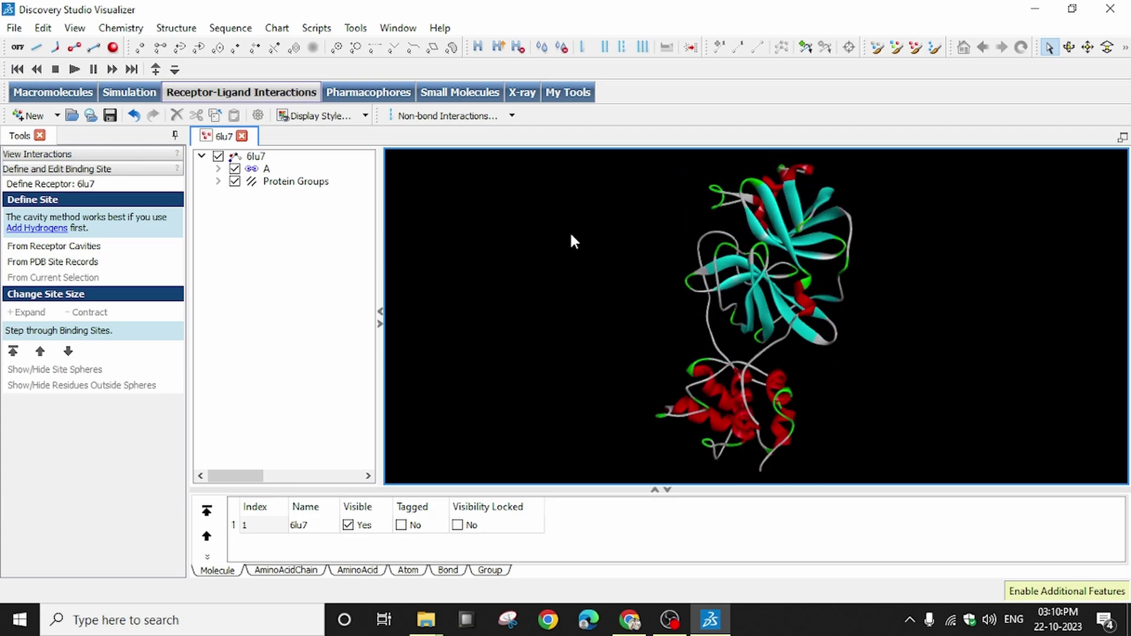
pyautogui.moveTo(573, 241); pyautogui.dragTo(577, 243, button='right')
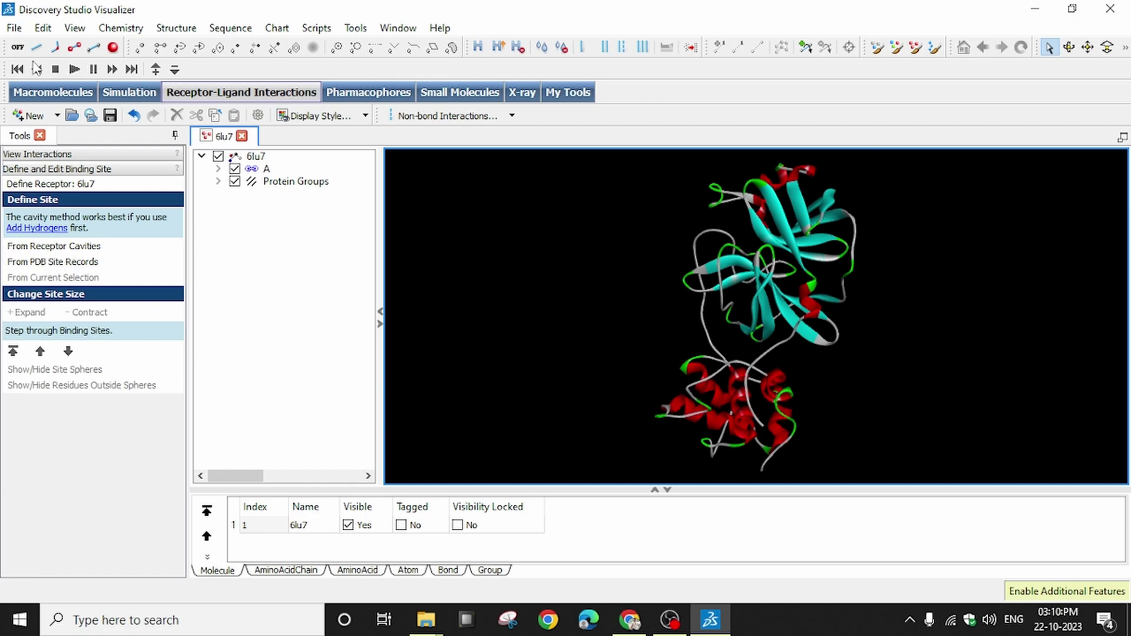
# Step: Open the docked ligand file E19_out.pdbqt from the 6lu7 folder, using the All Files (*.*) filter
pyautogui.click(15, 28)
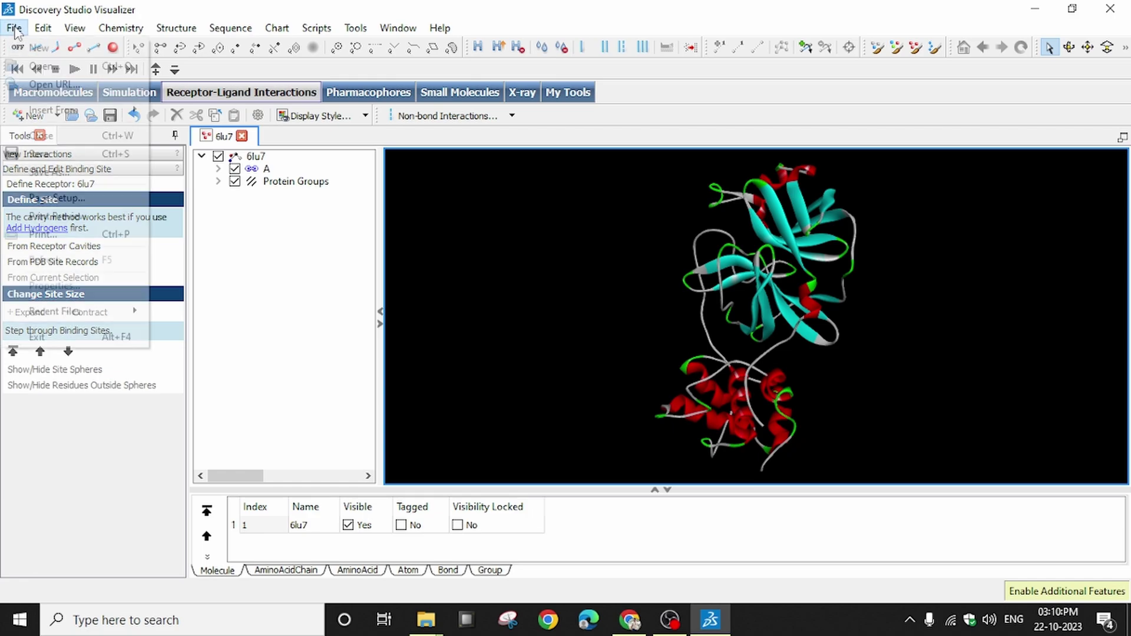
pyautogui.click(41, 66)
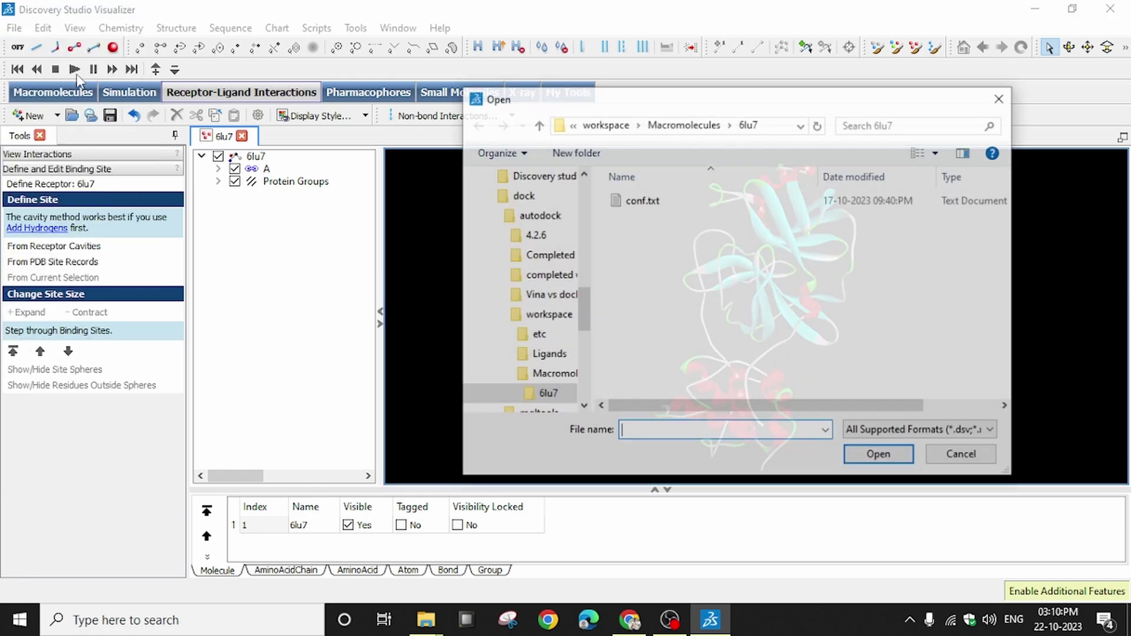
pyautogui.click(913, 433)
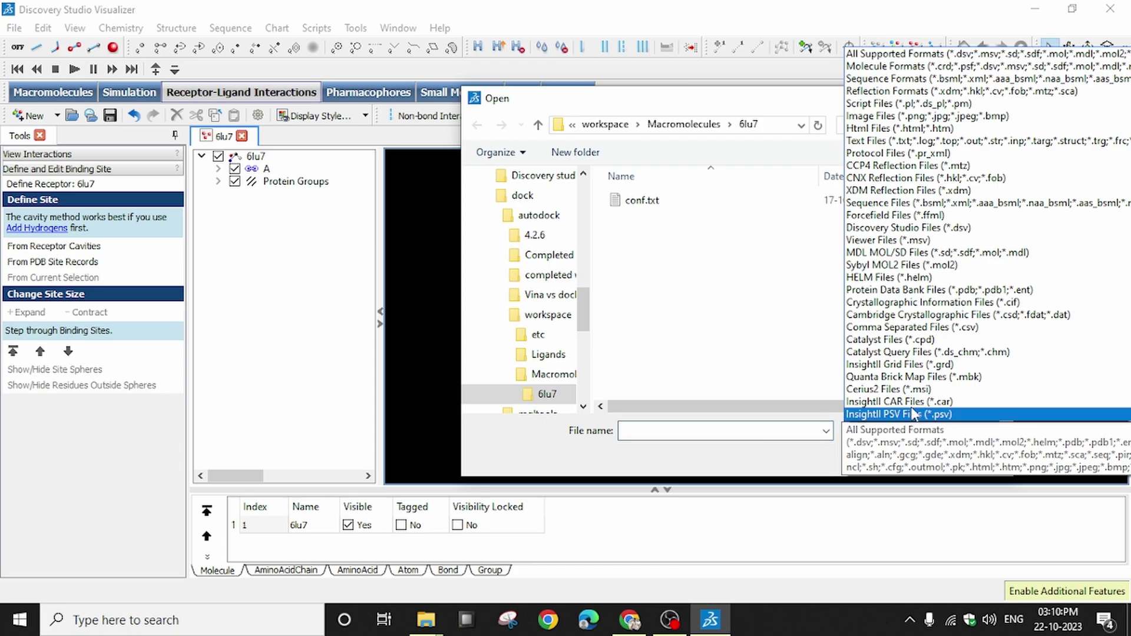
pyautogui.scroll(-3, 895, 413)
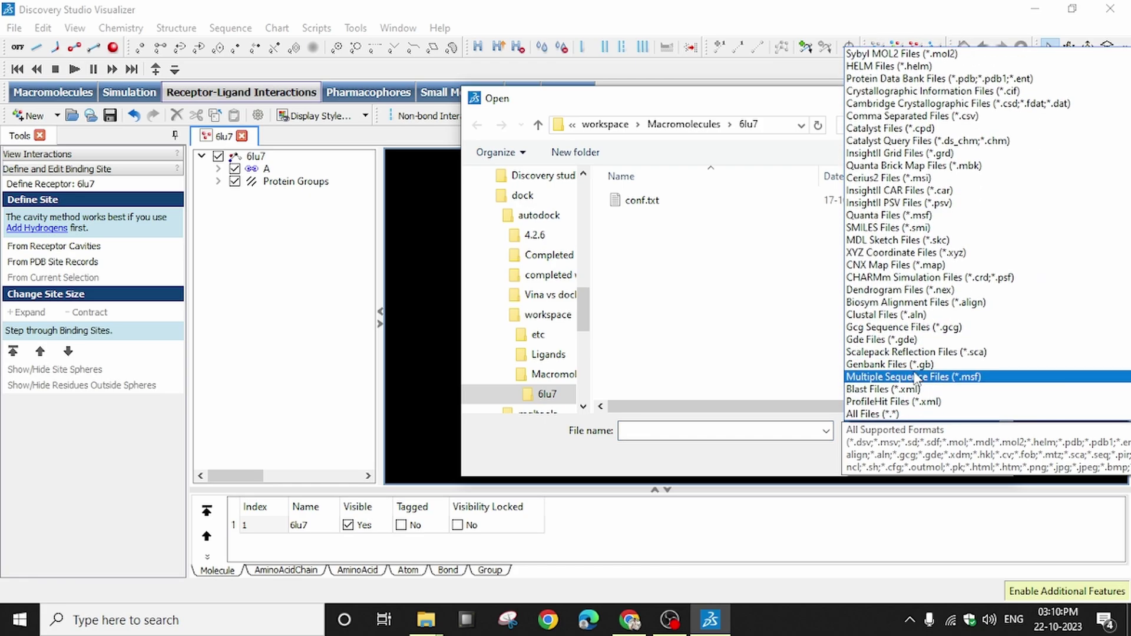
pyautogui.click(898, 415)
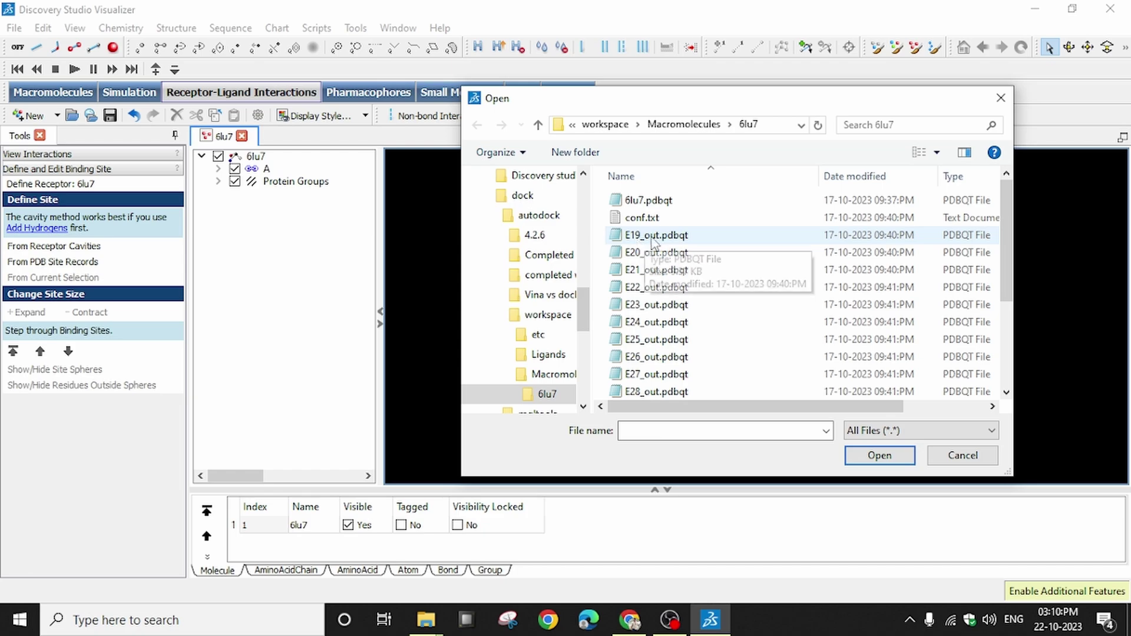
pyautogui.click(686, 236)
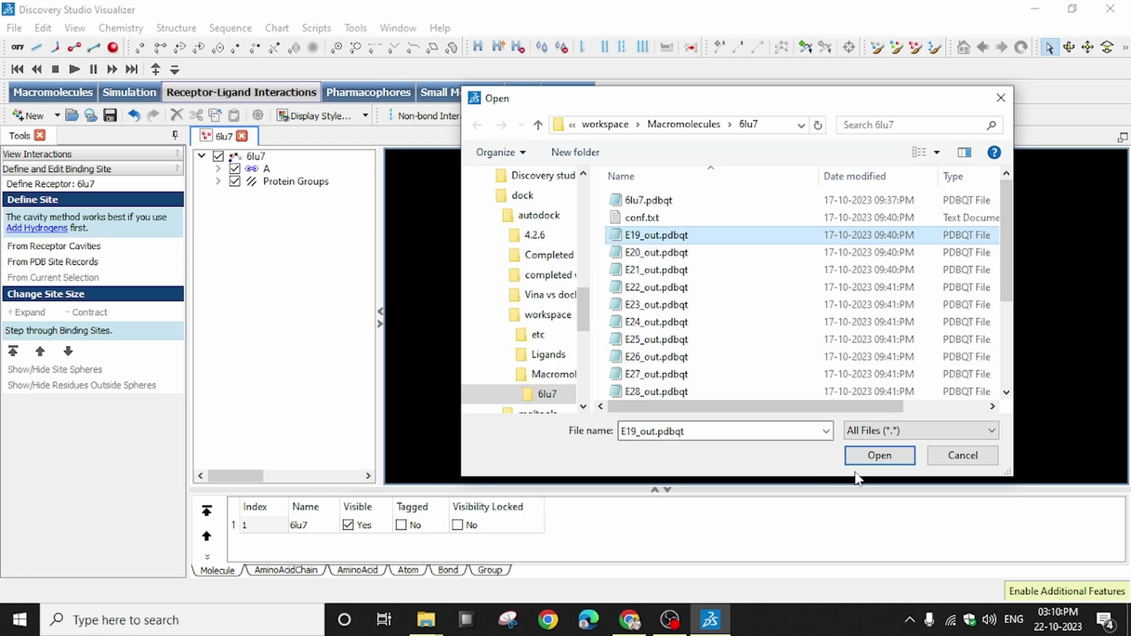
pyautogui.click(879, 456)
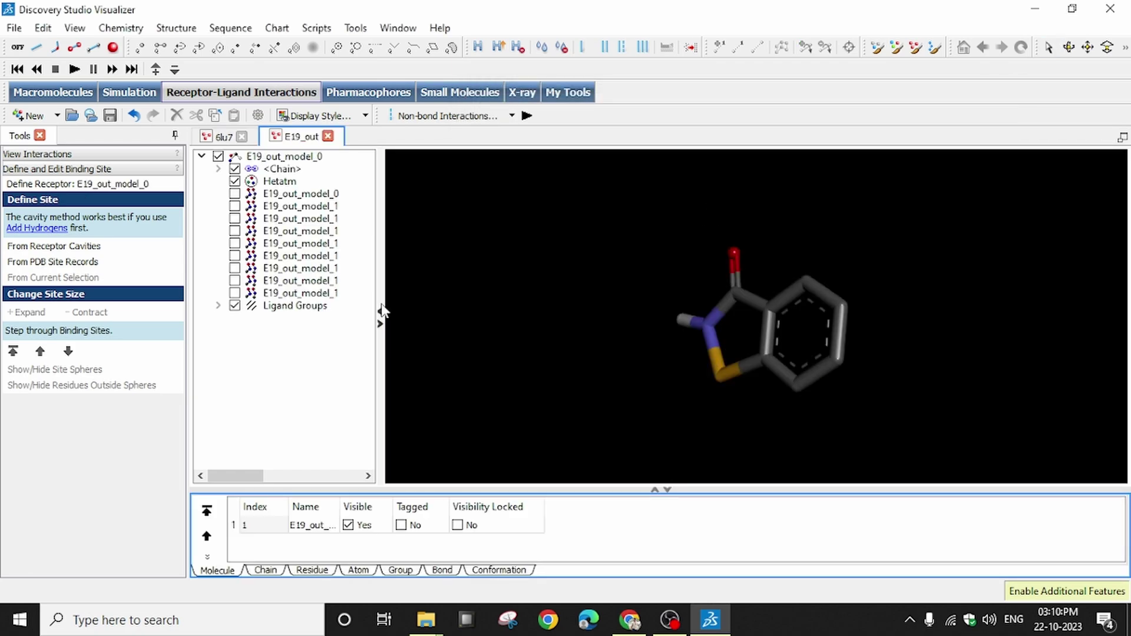
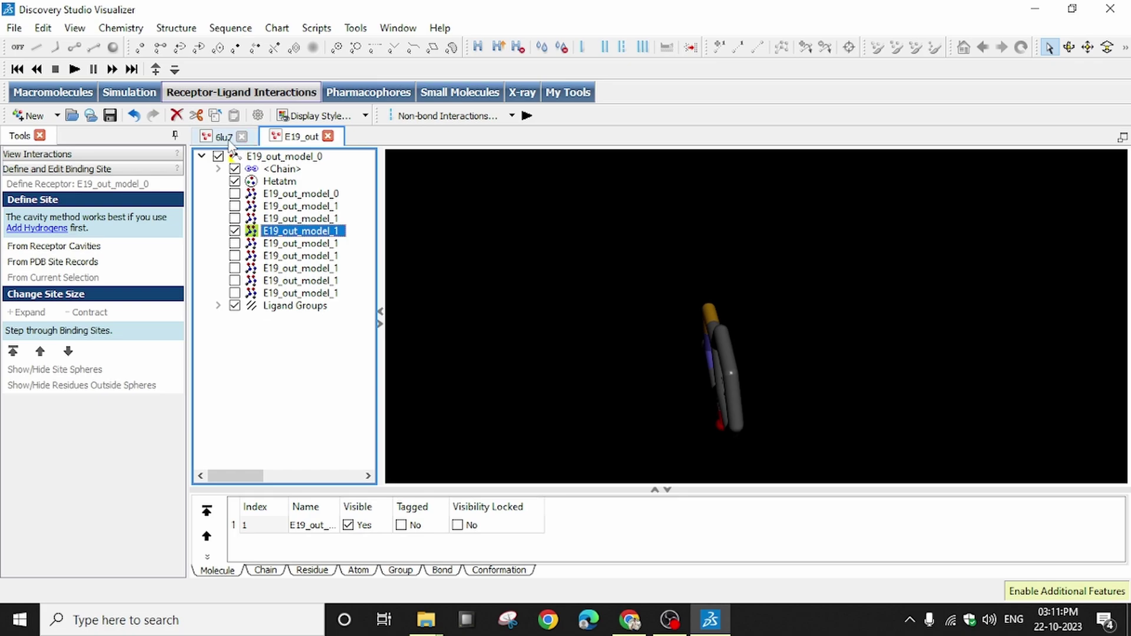
# Step: Compare the 6lu7 receptor with the E19_out file and view several of the docked ligand poses in turn
pyautogui.click(224, 137)
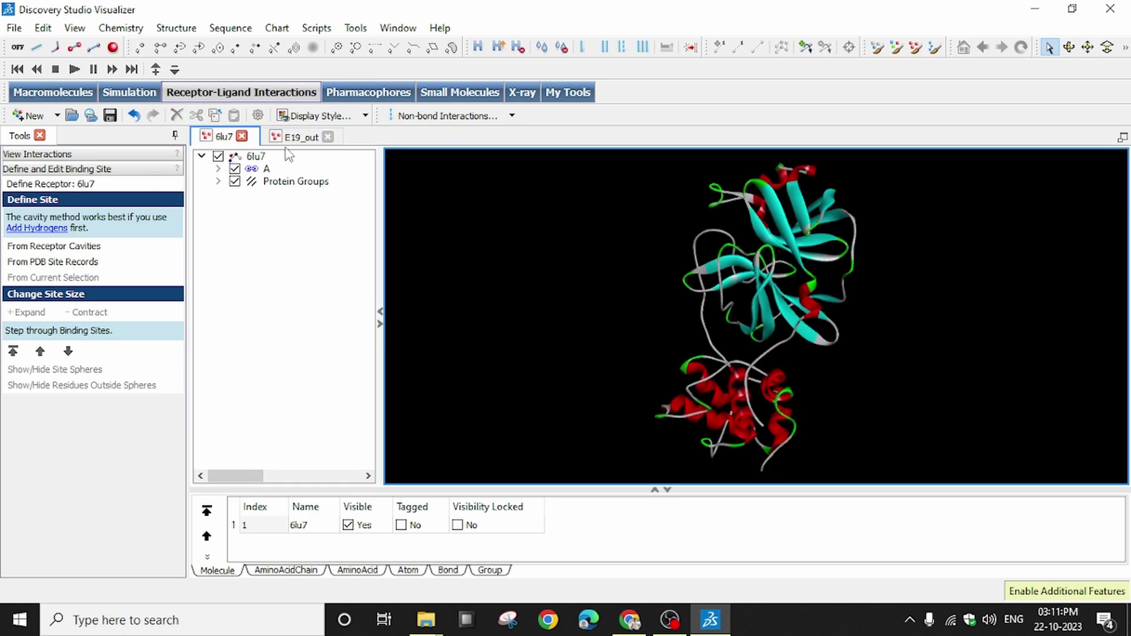
pyautogui.click(299, 137)
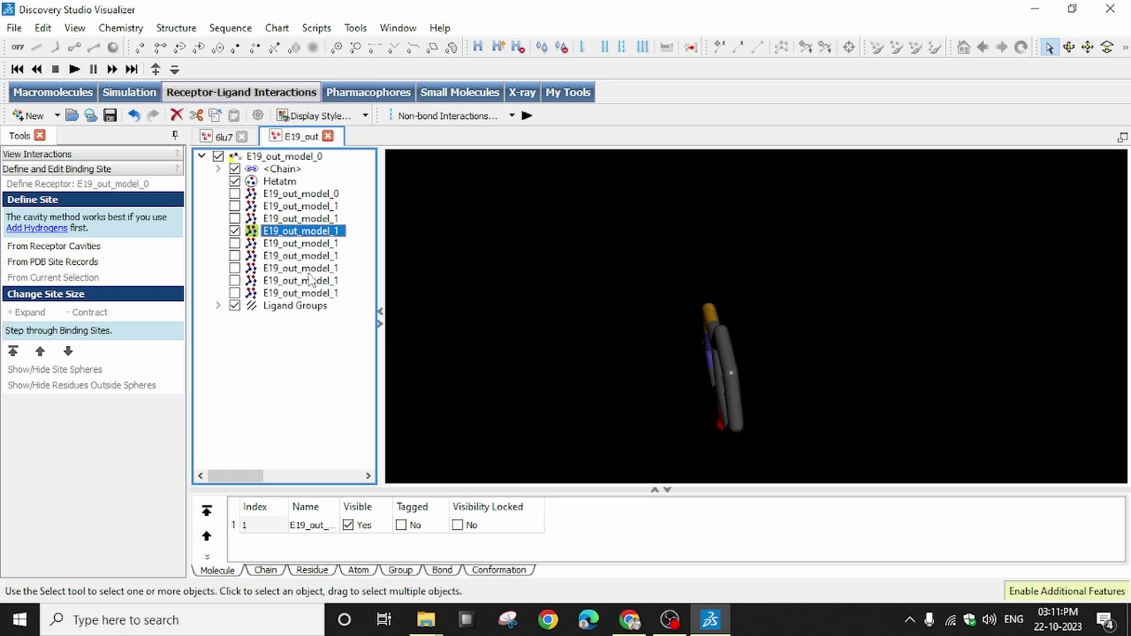
pyautogui.click(318, 243)
pyautogui.click(319, 256)
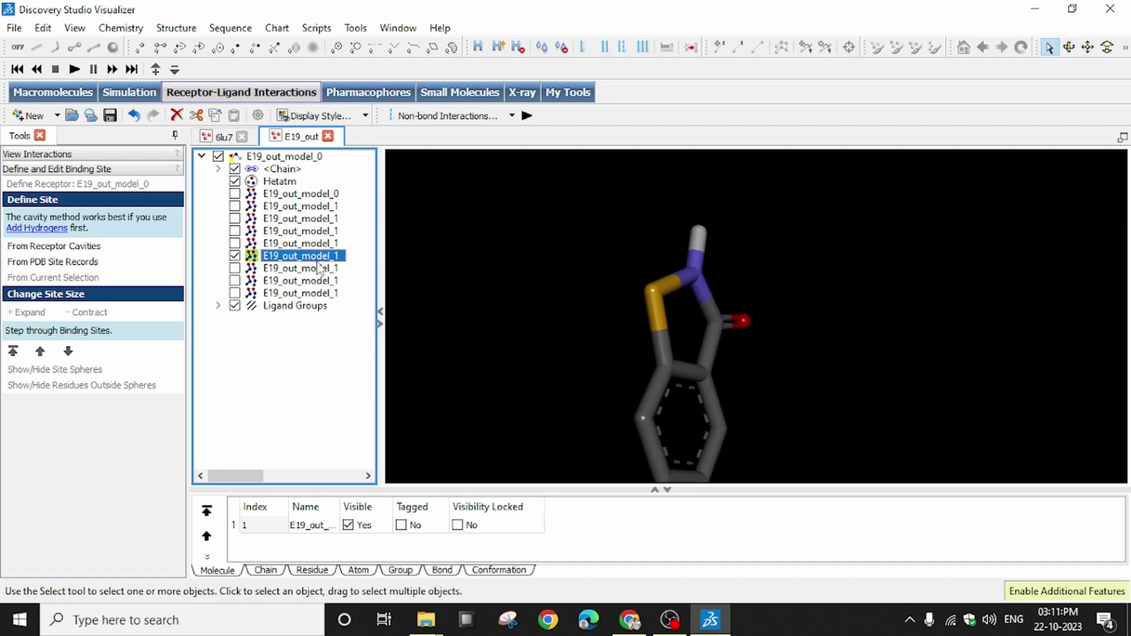
pyautogui.click(319, 269)
pyautogui.click(317, 281)
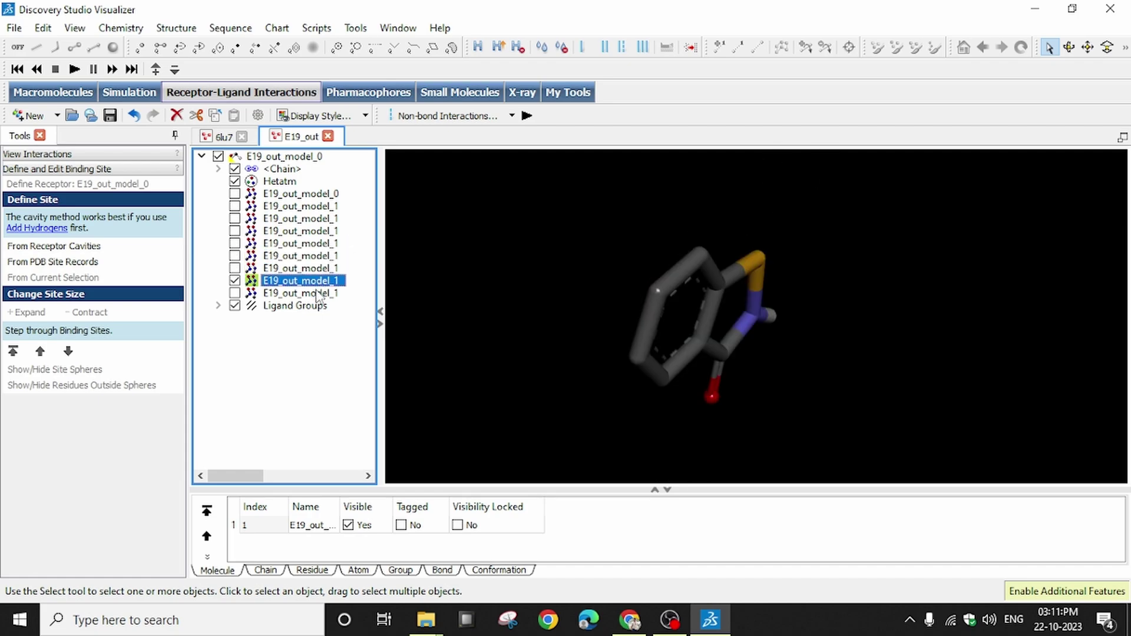
# Step: Copy the E19_out_model_0 pose from the E19_out file and paste it into the 6lu7 receptor window
pyautogui.click(318, 195)
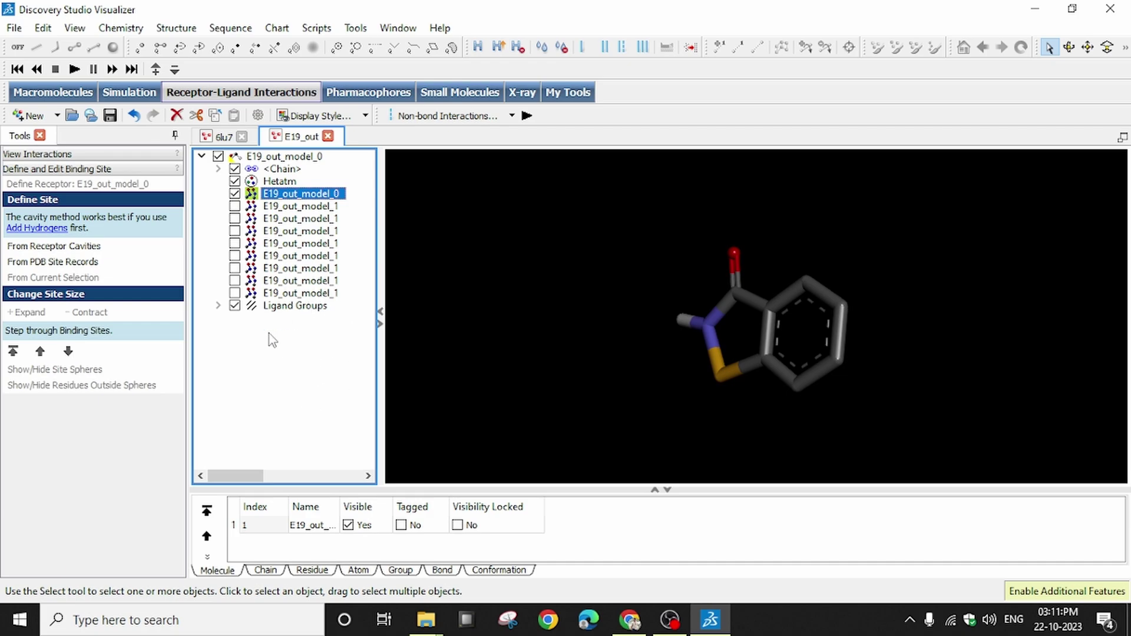
pyautogui.rightClick(314, 200)
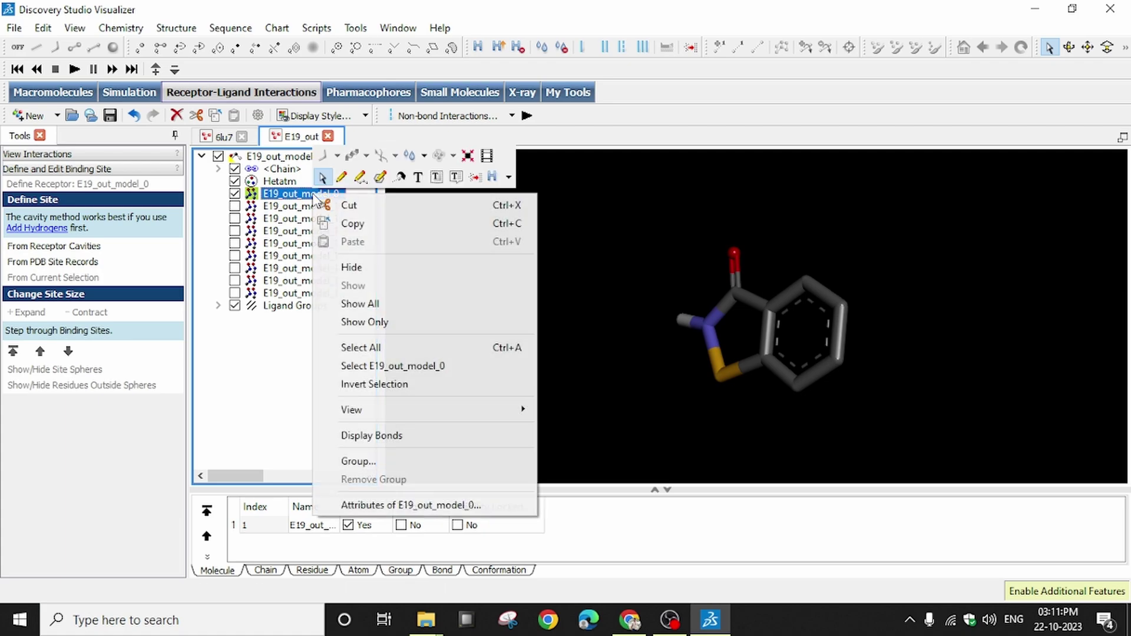
pyautogui.click(352, 228)
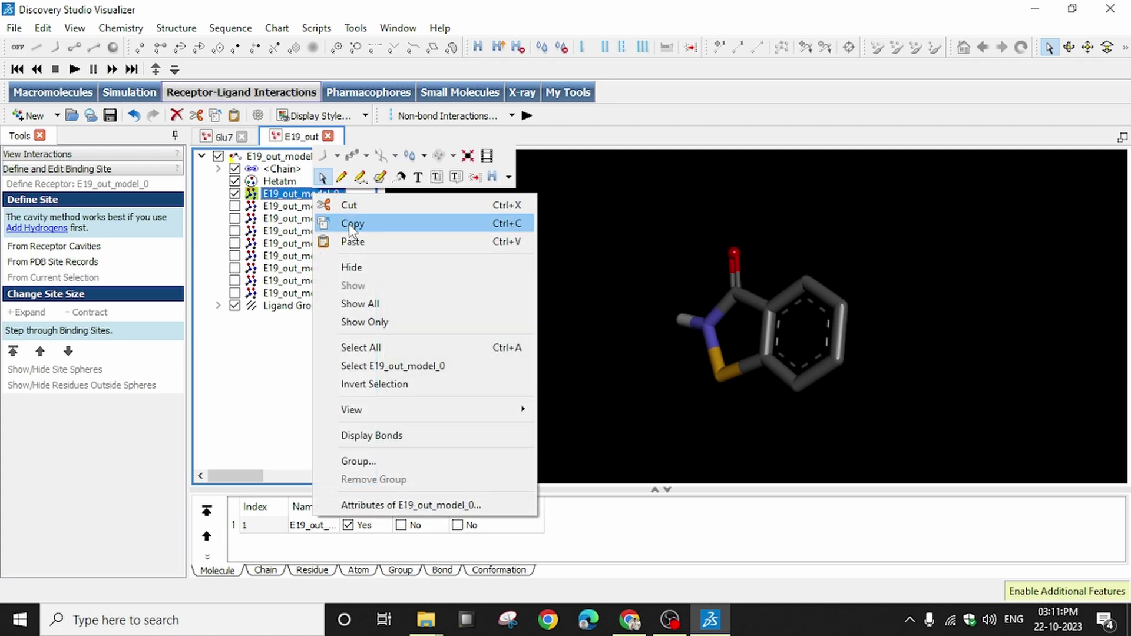
pyautogui.click(224, 136)
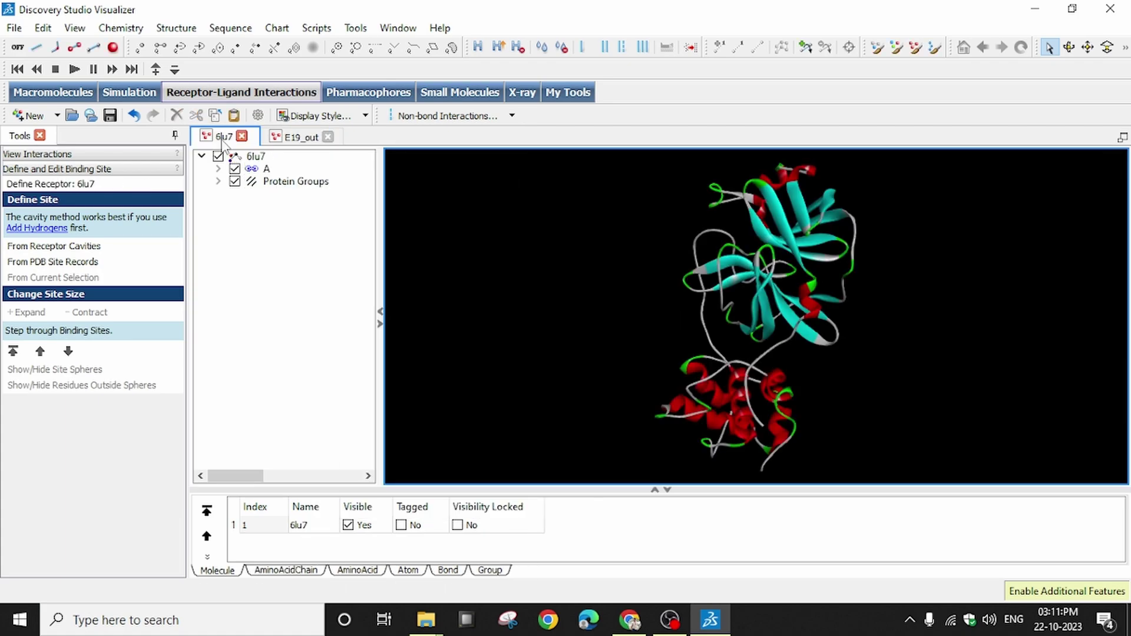
pyautogui.rightClick(260, 240)
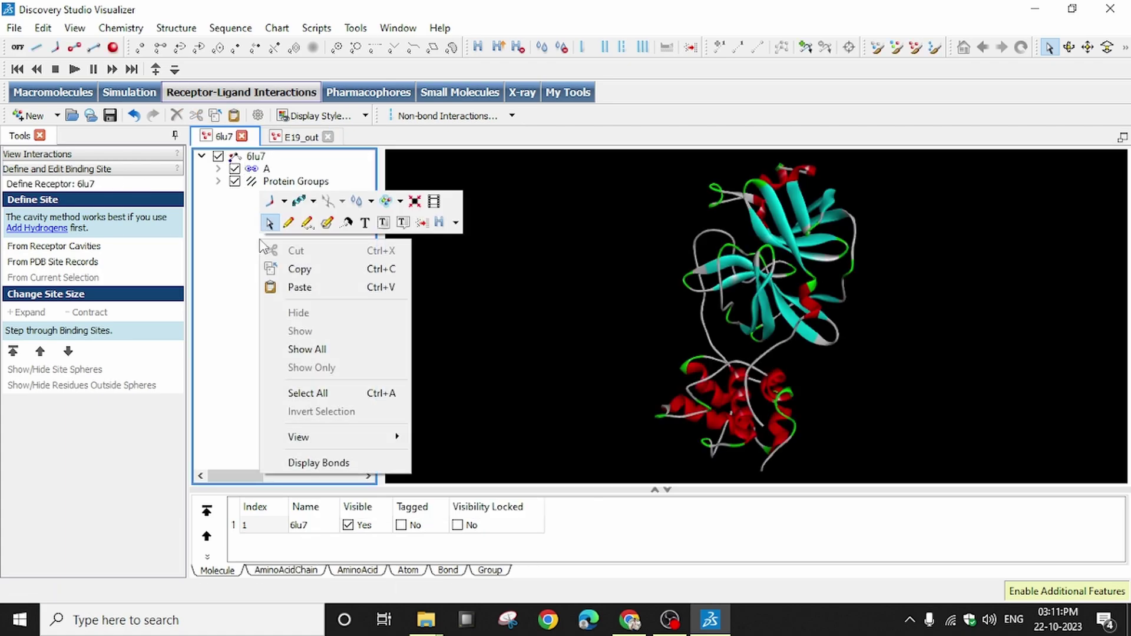
pyautogui.click(227, 137)
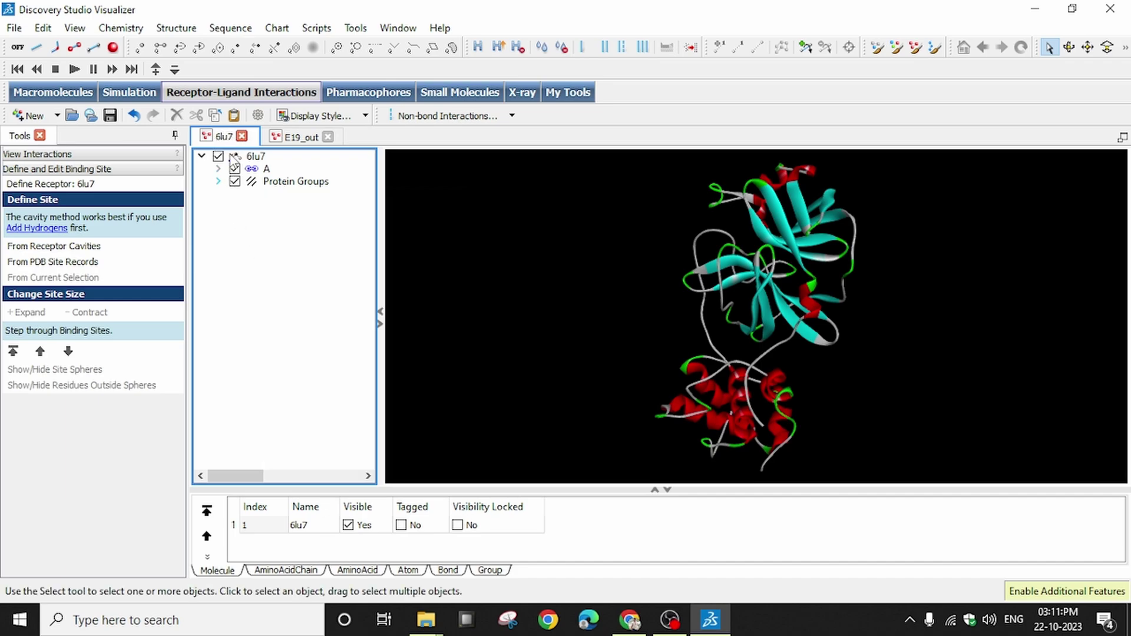
pyautogui.click(297, 136)
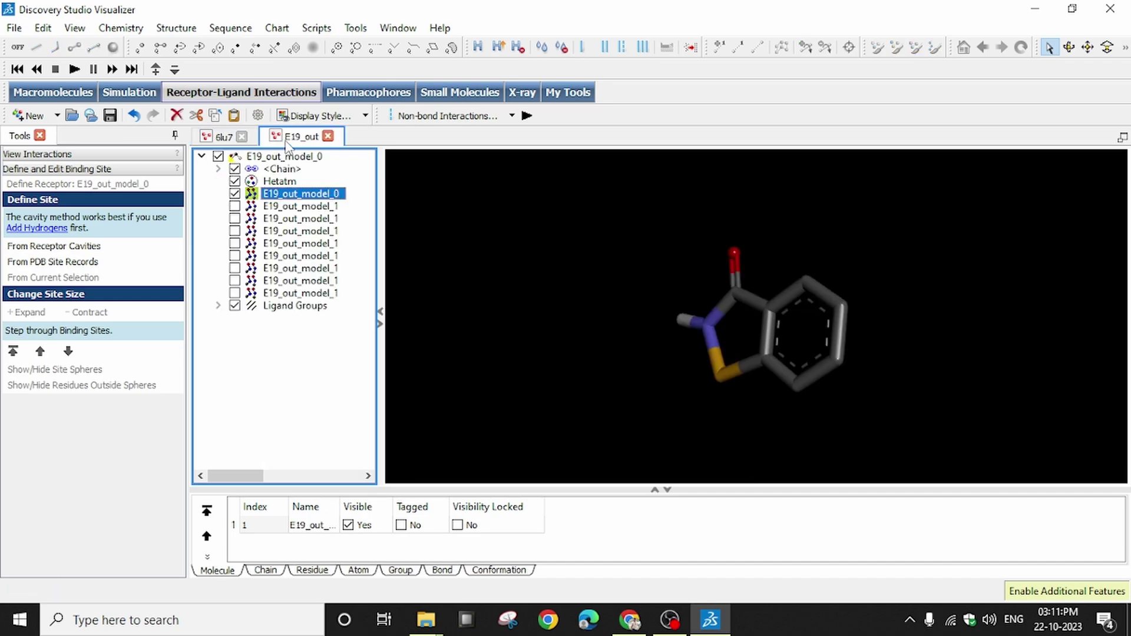
pyautogui.rightClick(312, 193)
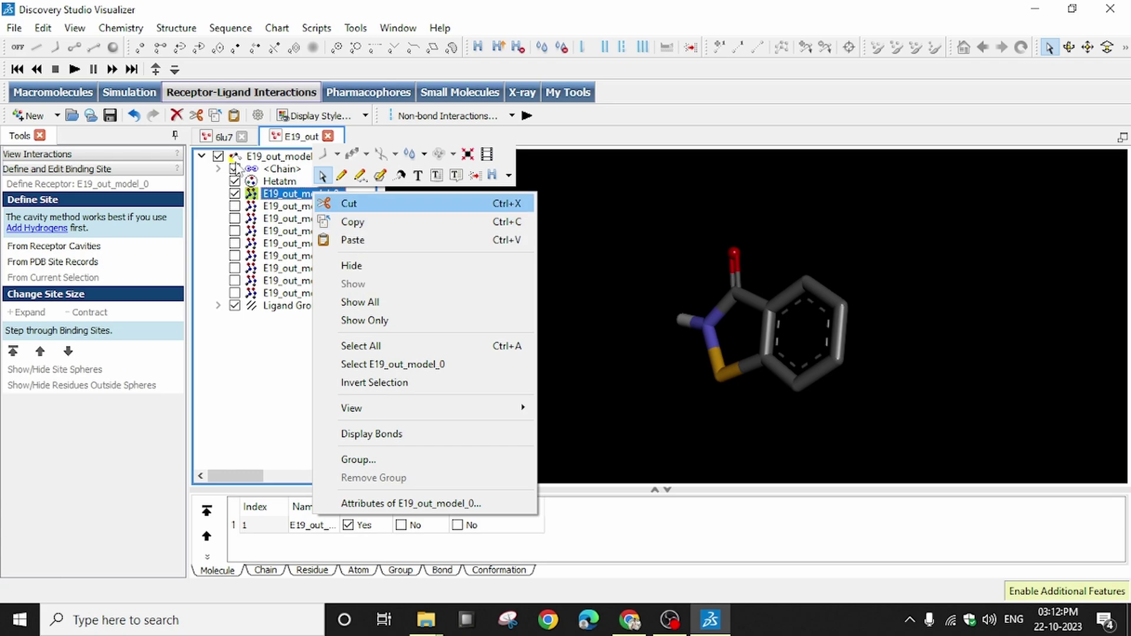
pyautogui.click(224, 137)
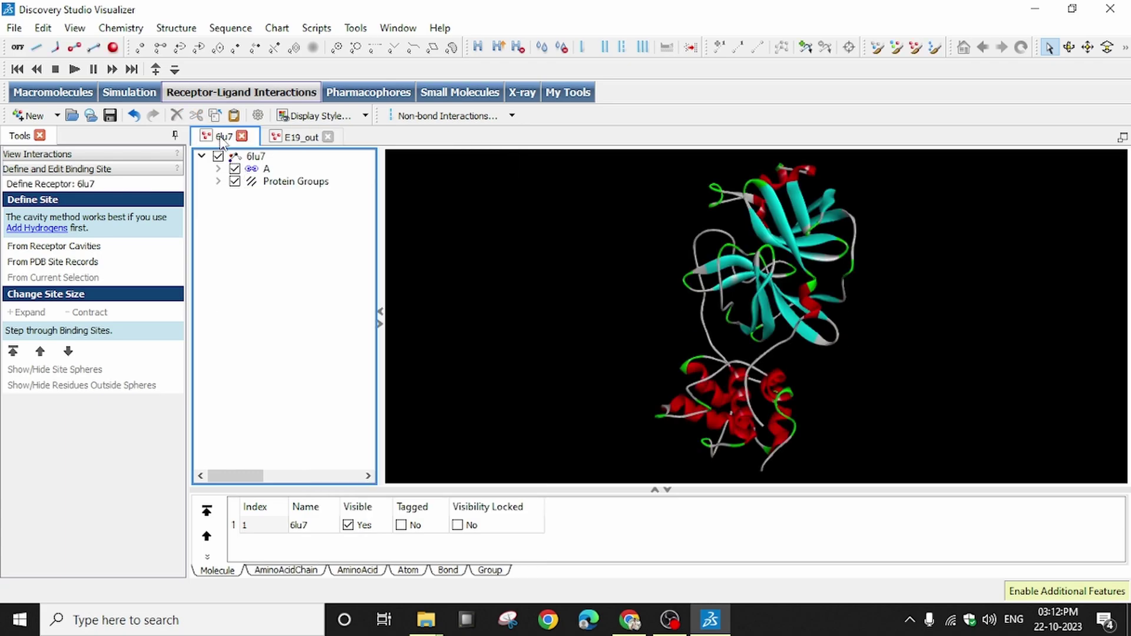
pyautogui.rightClick(232, 220)
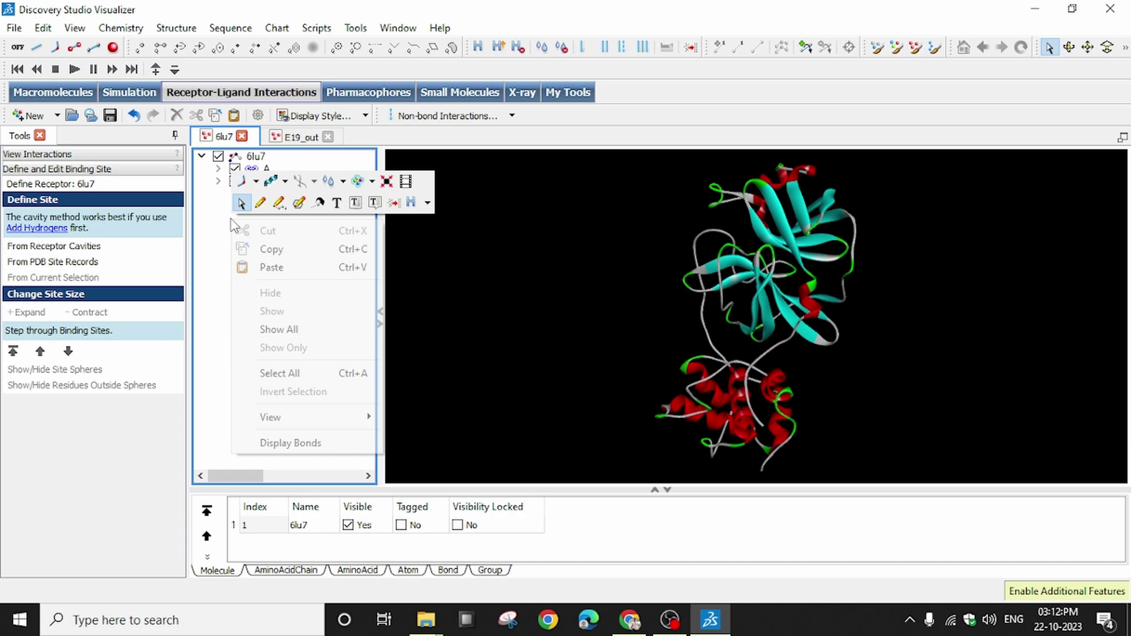
pyautogui.click(269, 268)
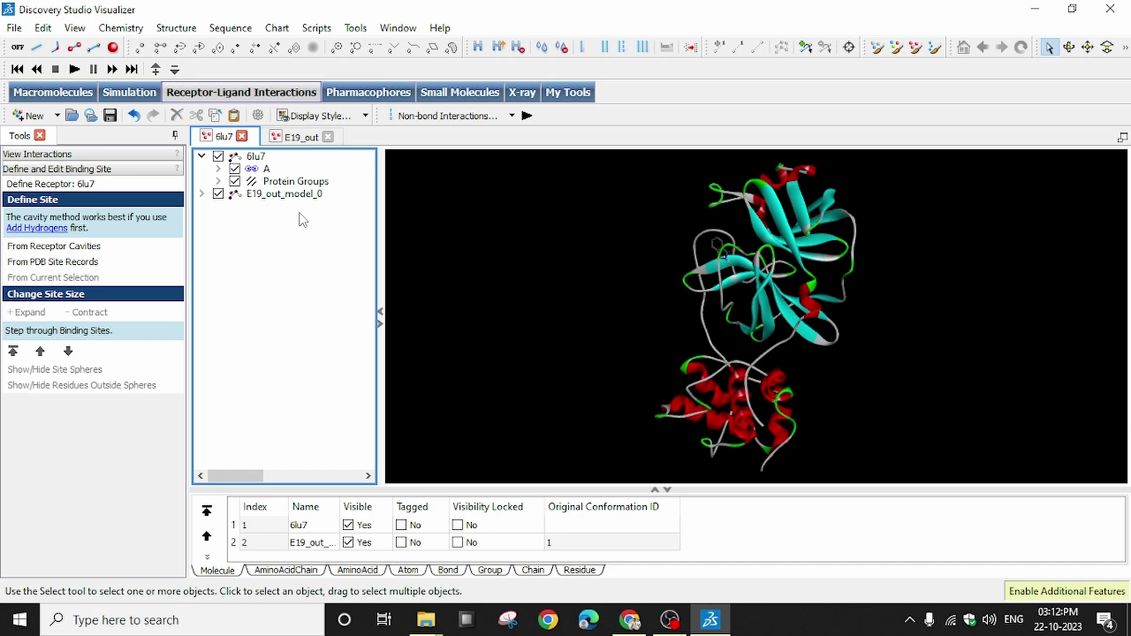
# Step: Highlight the pasted E19_out_model_0 ligand and examine its position inside the 6lu7 protein from different angles
pyautogui.click(294, 195)
pyautogui.moveTo(854, 255); pyautogui.dragTo(805, 226, button='right')
pyautogui.scroll(10, 899, 301)
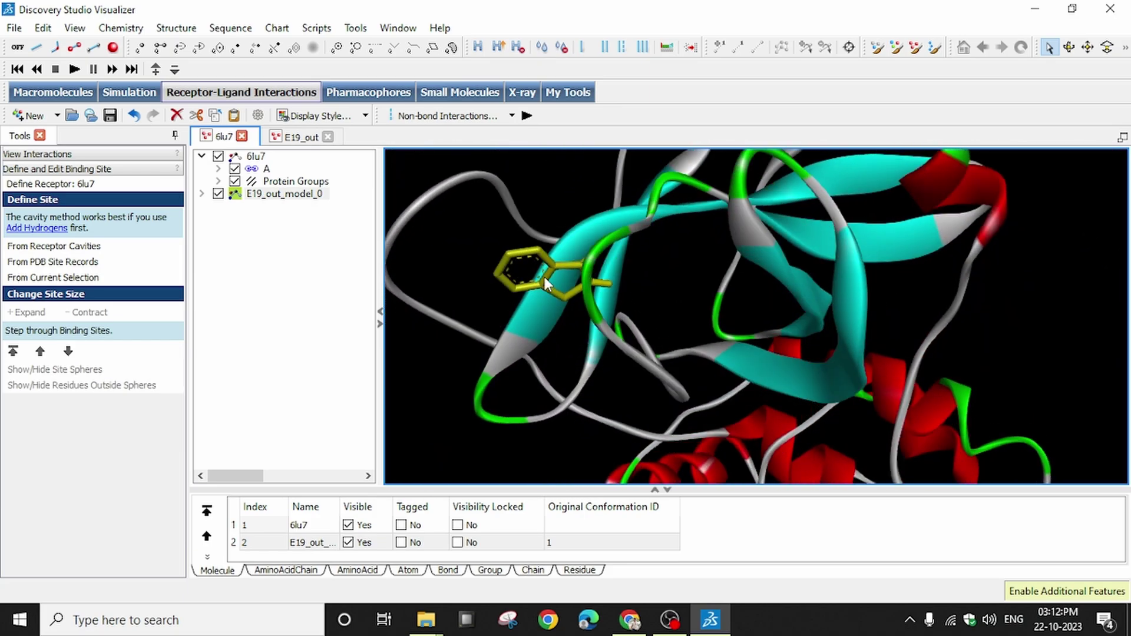
pyautogui.click(263, 195)
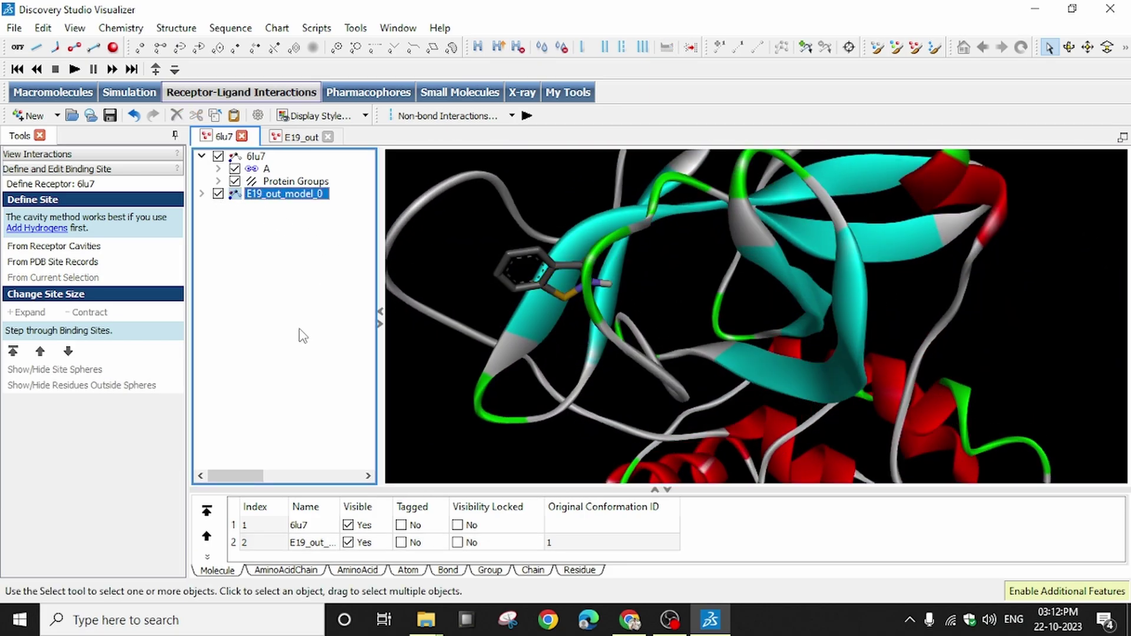
pyautogui.click(512, 274)
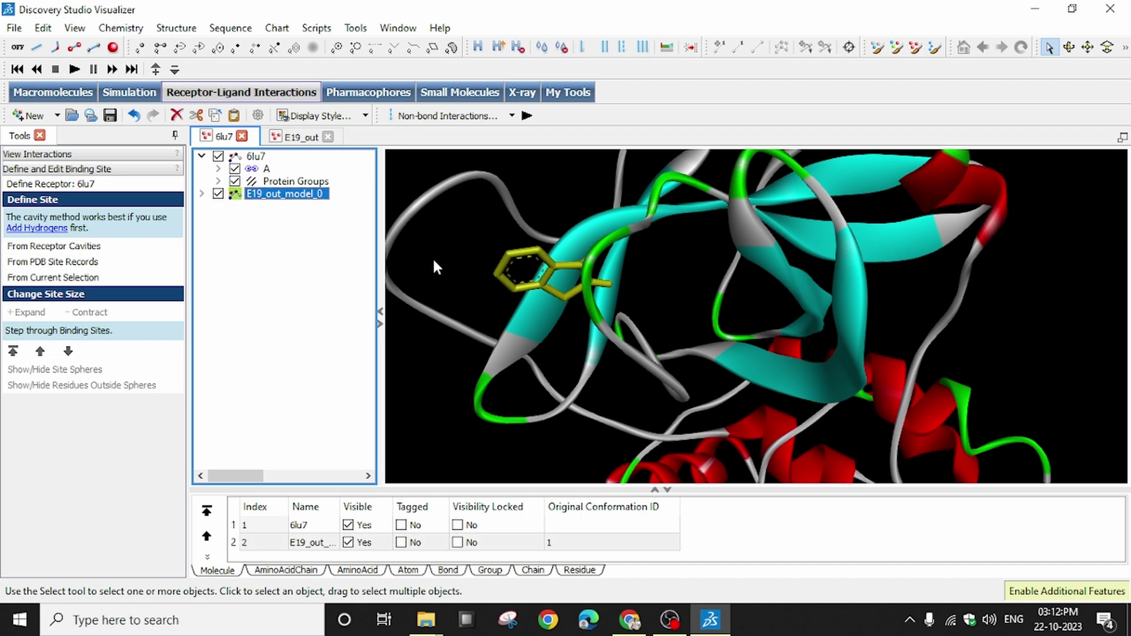
pyautogui.moveTo(818, 332); pyautogui.dragTo(918, 388)
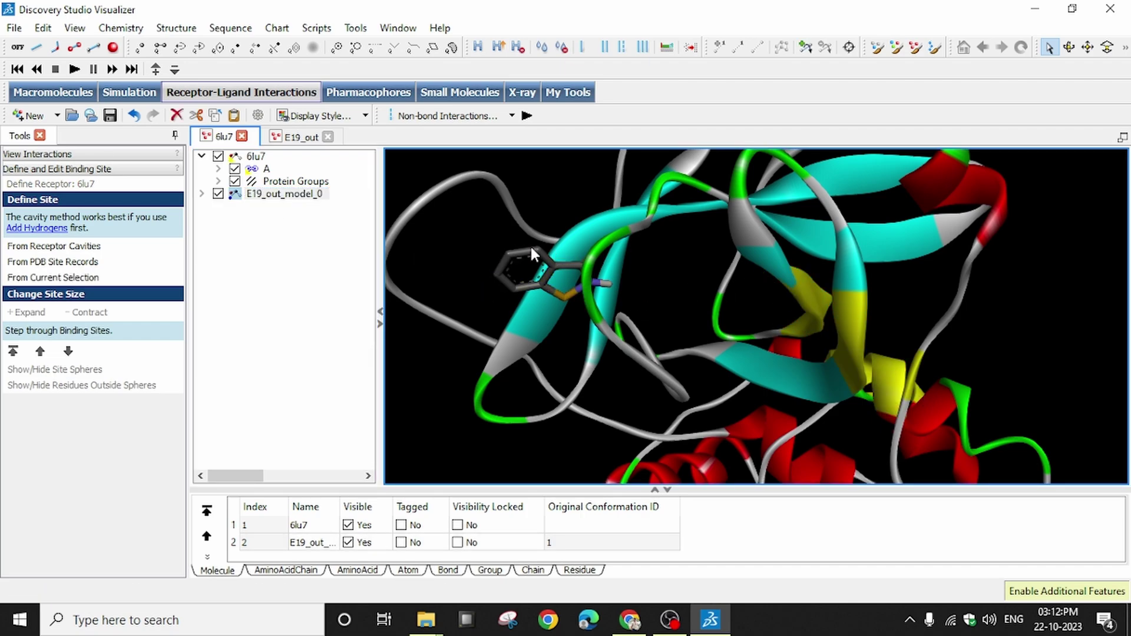
pyautogui.click(454, 257)
pyautogui.click(284, 193)
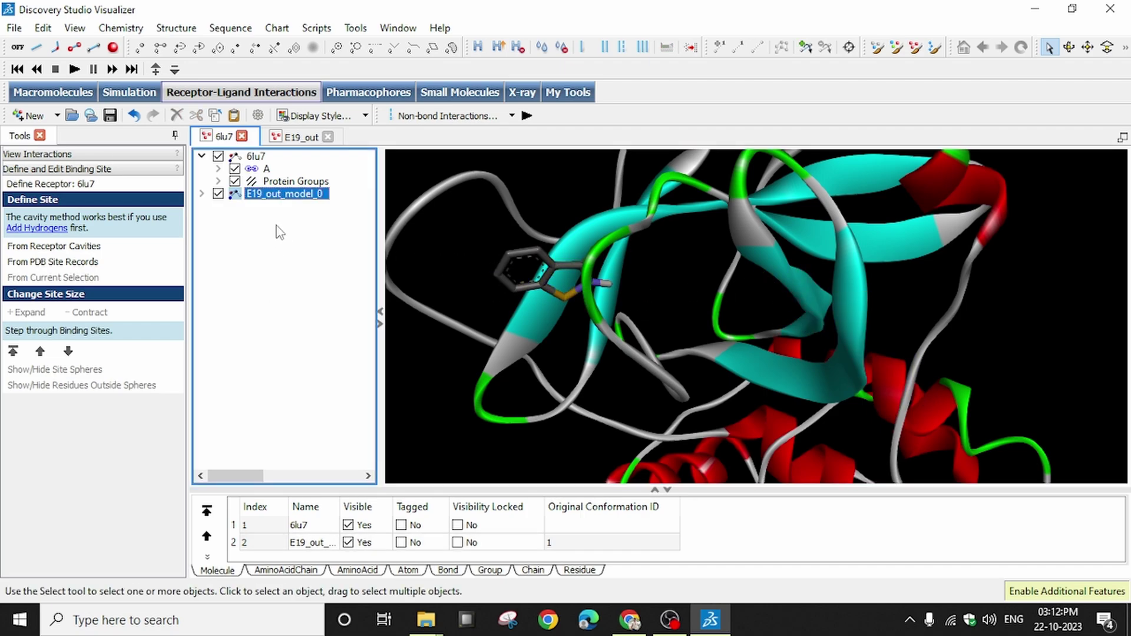
pyautogui.moveTo(1082, 324); pyautogui.dragTo(769, 344, button='right')
pyautogui.scroll(-3, 985, 271)
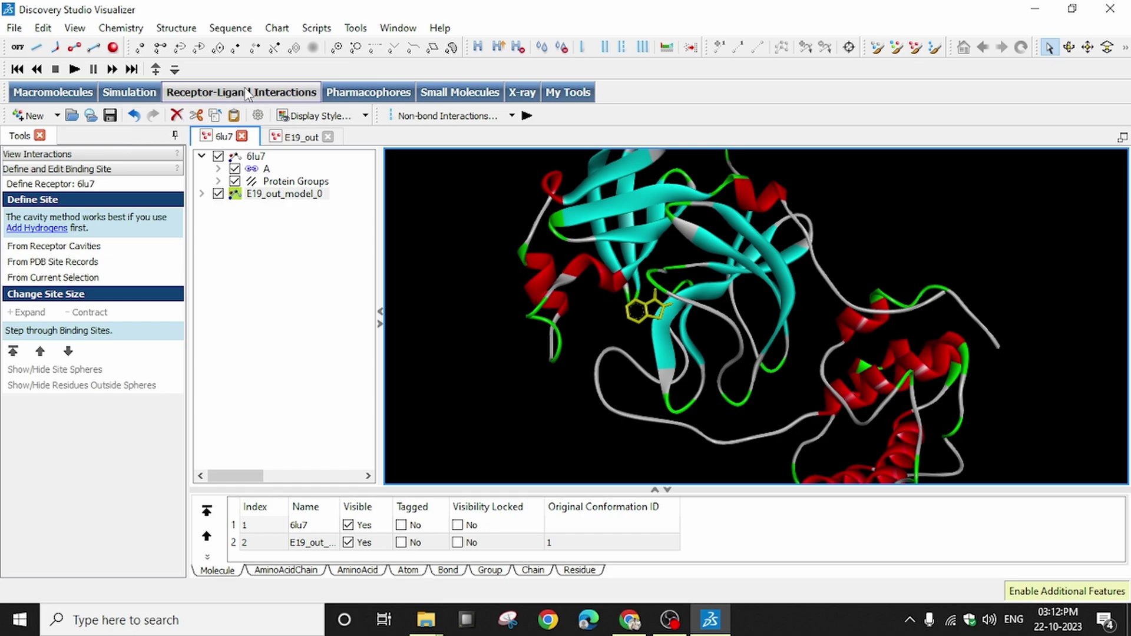
pyautogui.click(72, 98)
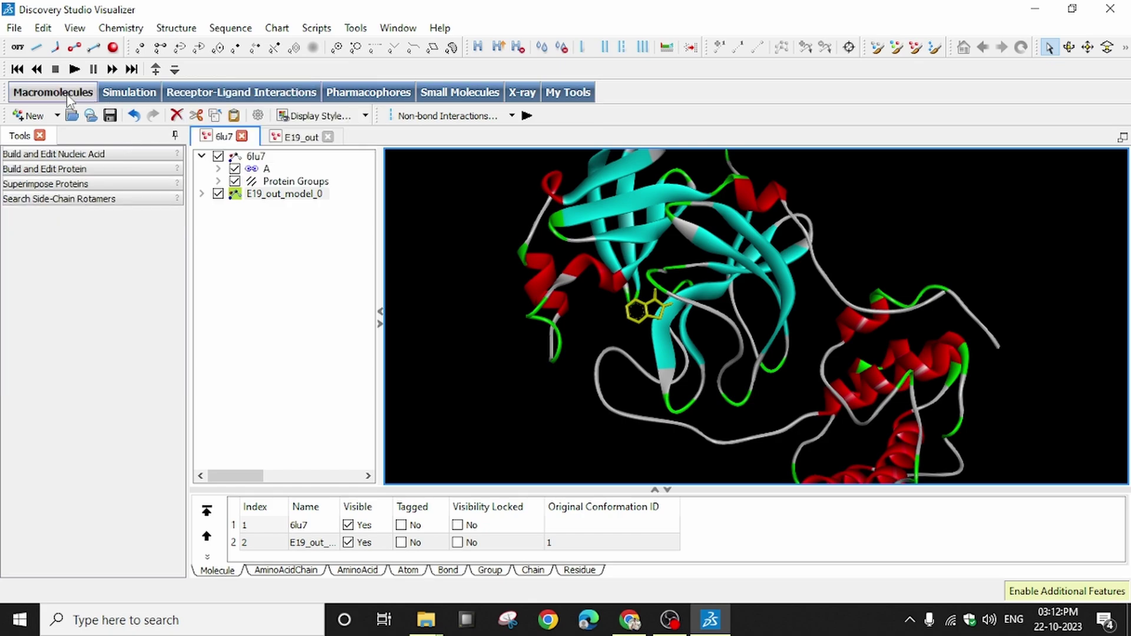
pyautogui.click(145, 98)
pyautogui.click(222, 99)
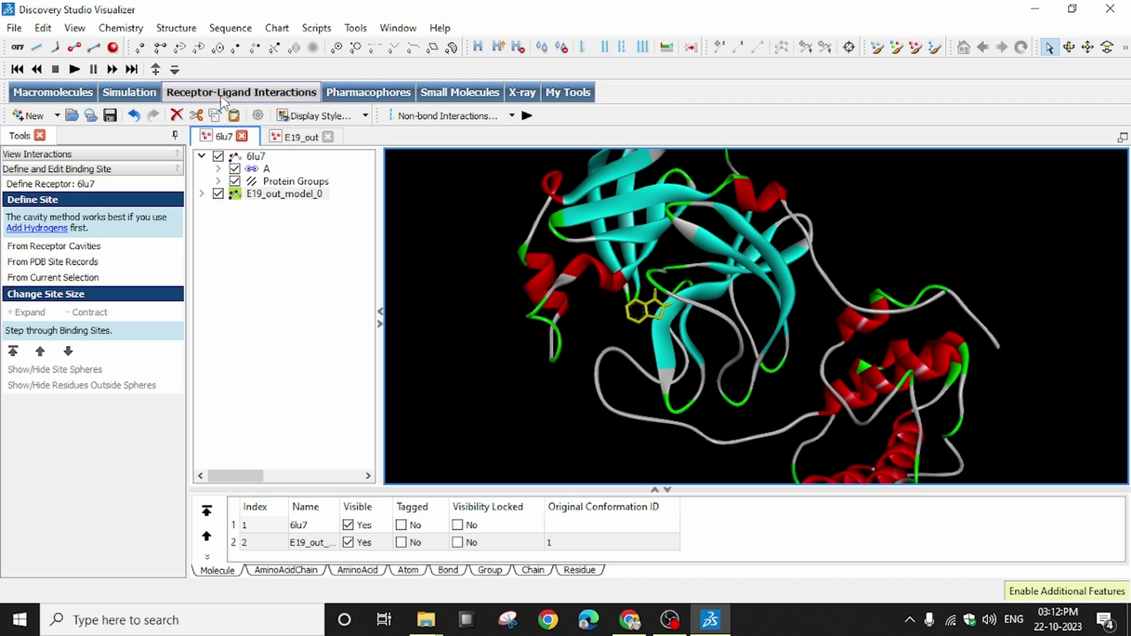
pyautogui.click(365, 99)
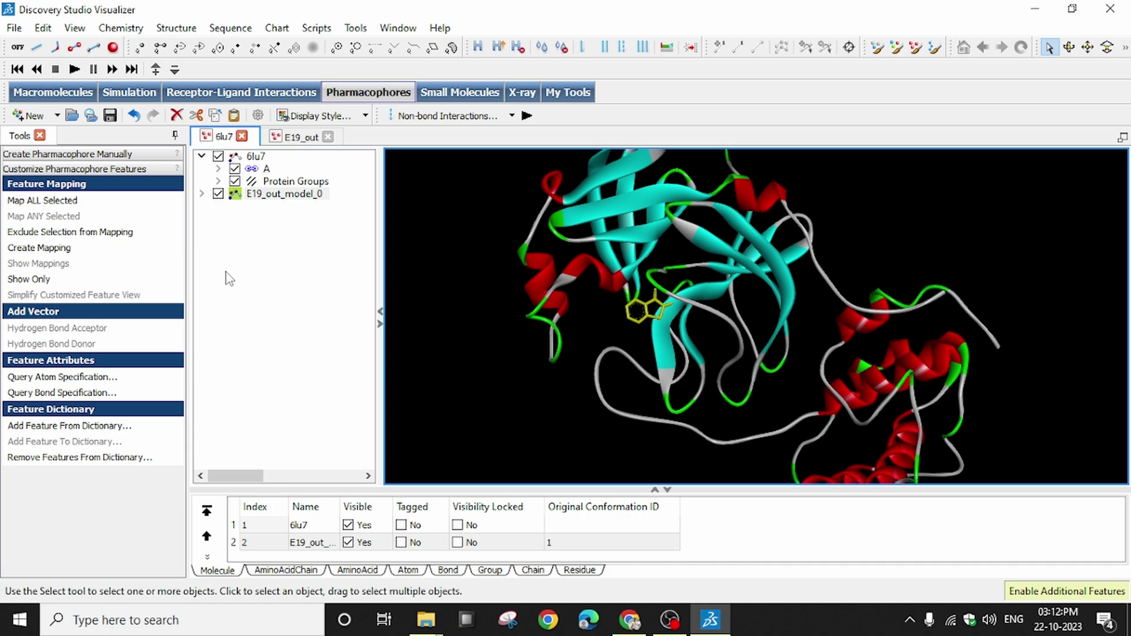
# Step: Define E19_out_model_0 as the ligand for the 6lu7 receptor and show their receptor-ligand interactions on a 2D diagram
pyautogui.click(238, 95)
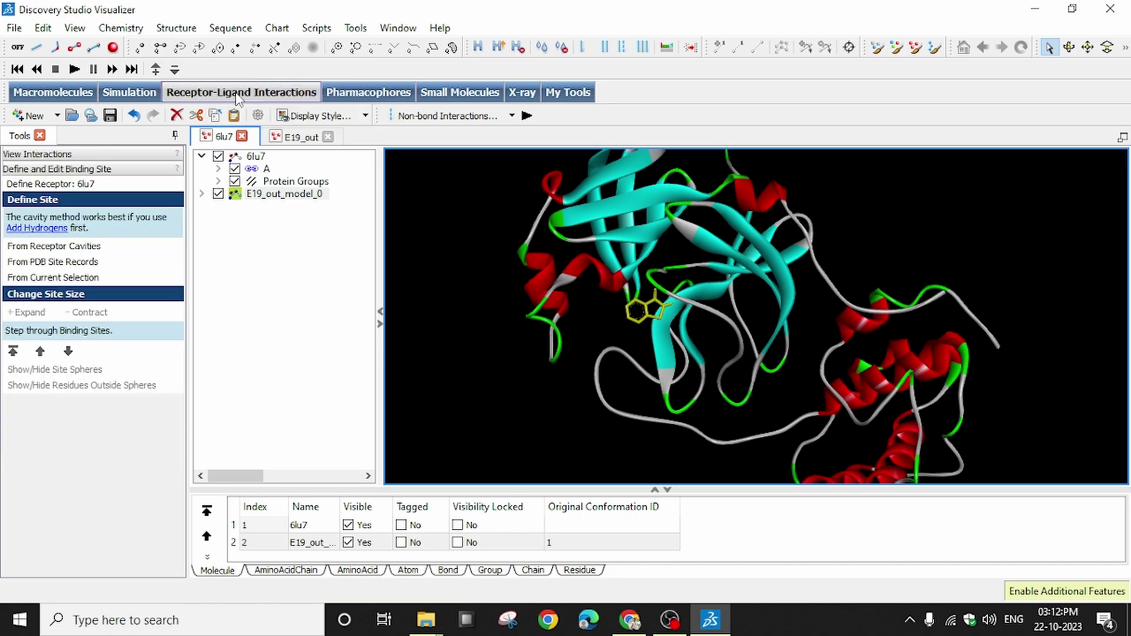
pyautogui.click(41, 155)
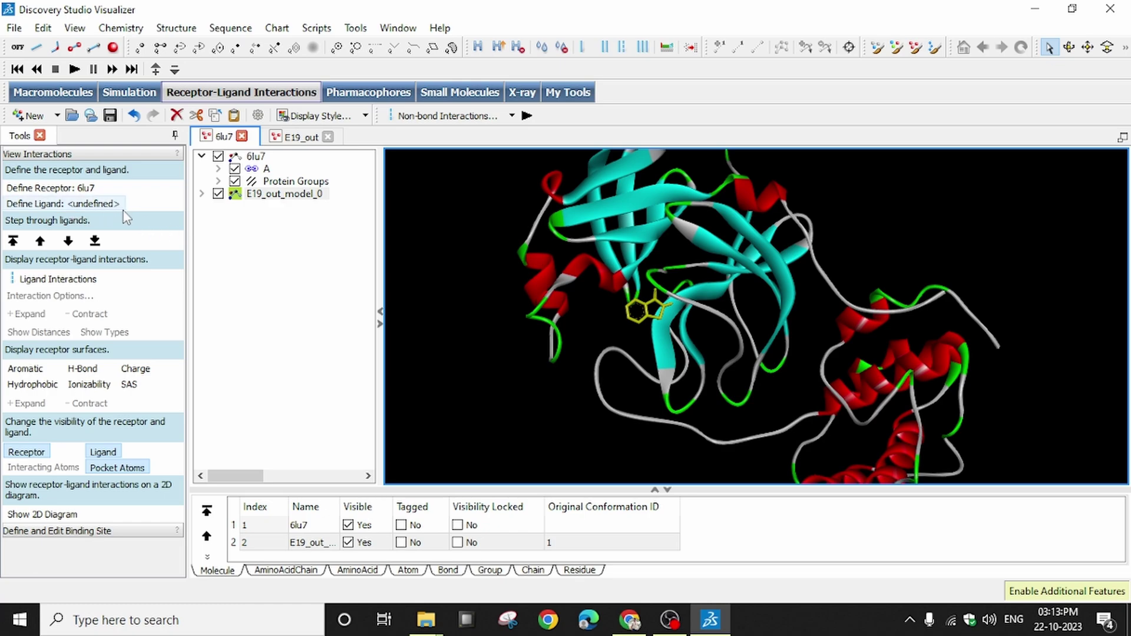
pyautogui.click(298, 195)
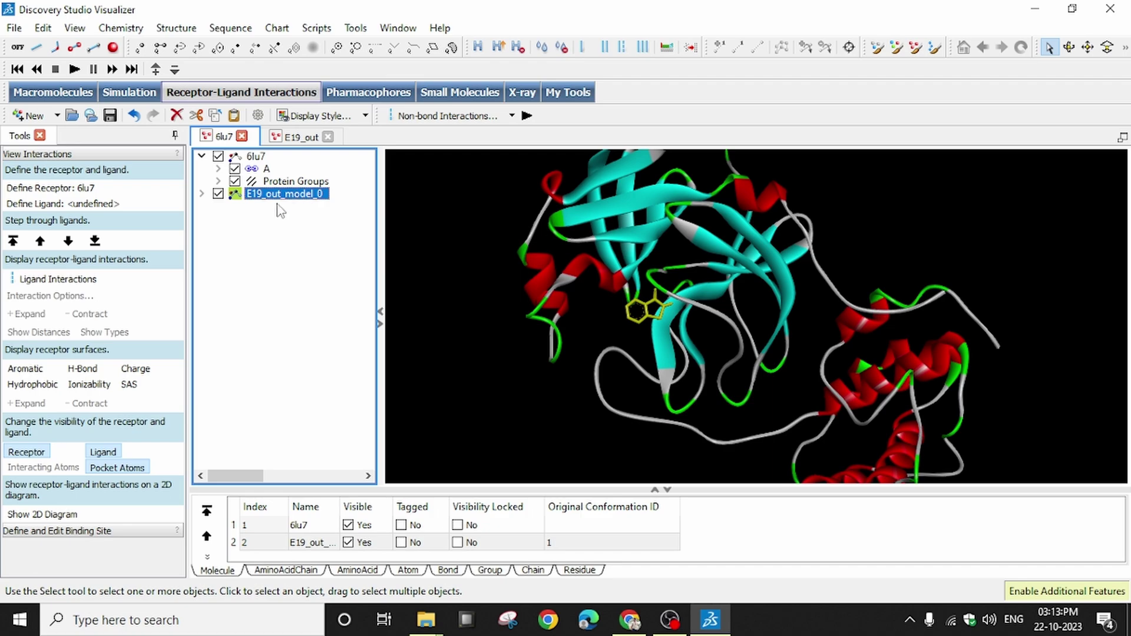
pyautogui.click(96, 203)
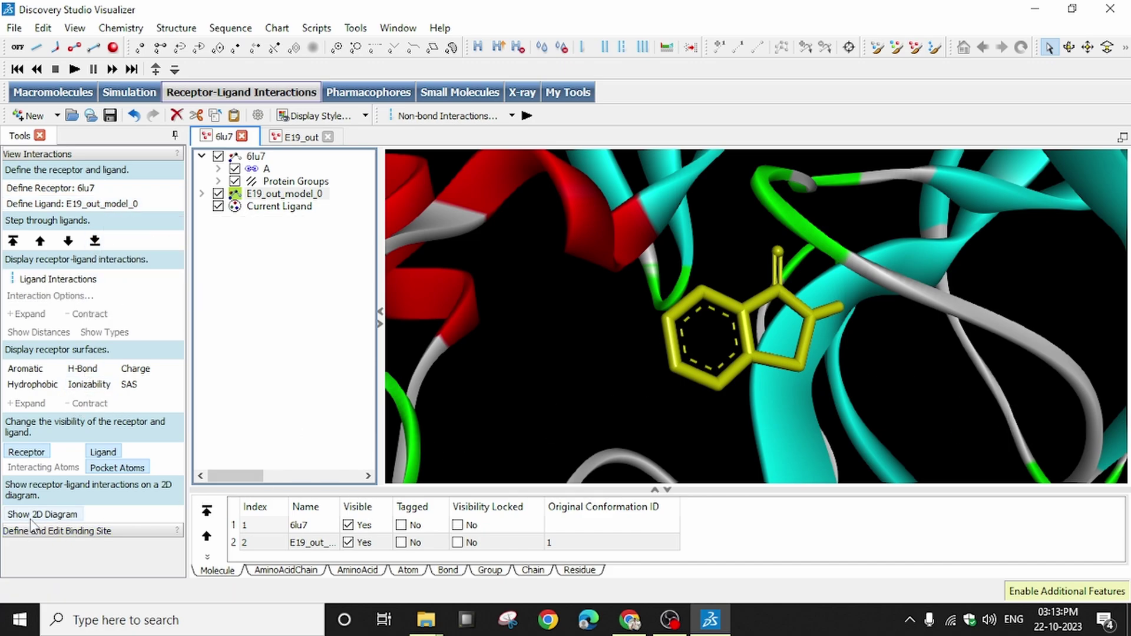
pyautogui.click(65, 516)
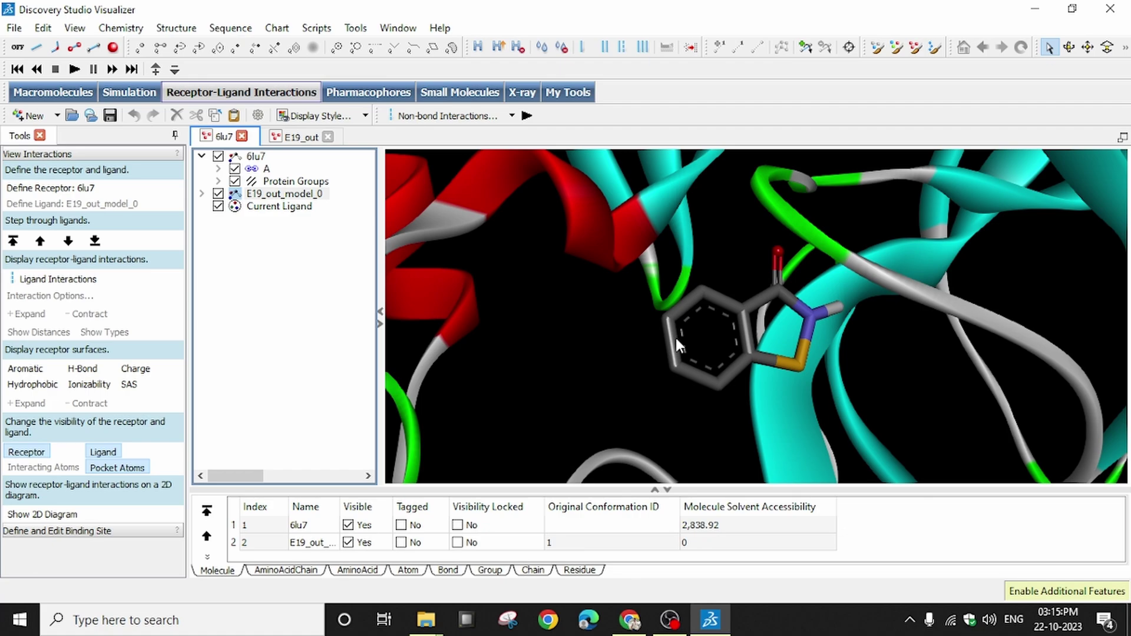
# Step: Switch to Chrome and examine the RCSB PDB structure summary of 6LU7, including its title and inhibitor
pyautogui.click(632, 621)
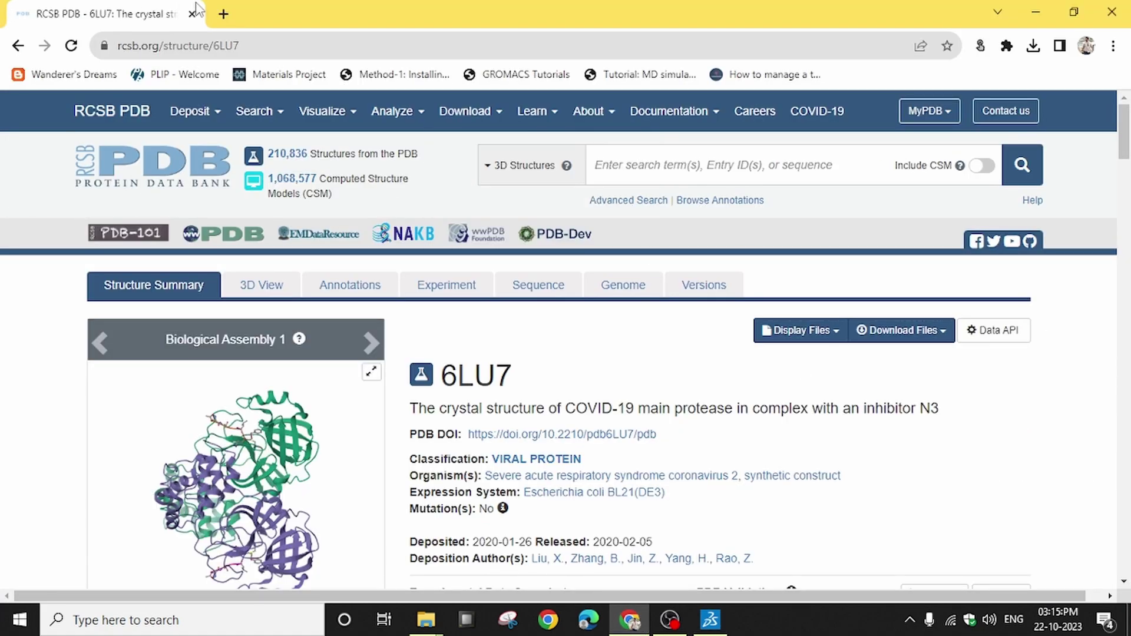
pyautogui.scroll(-3, 474, 274)
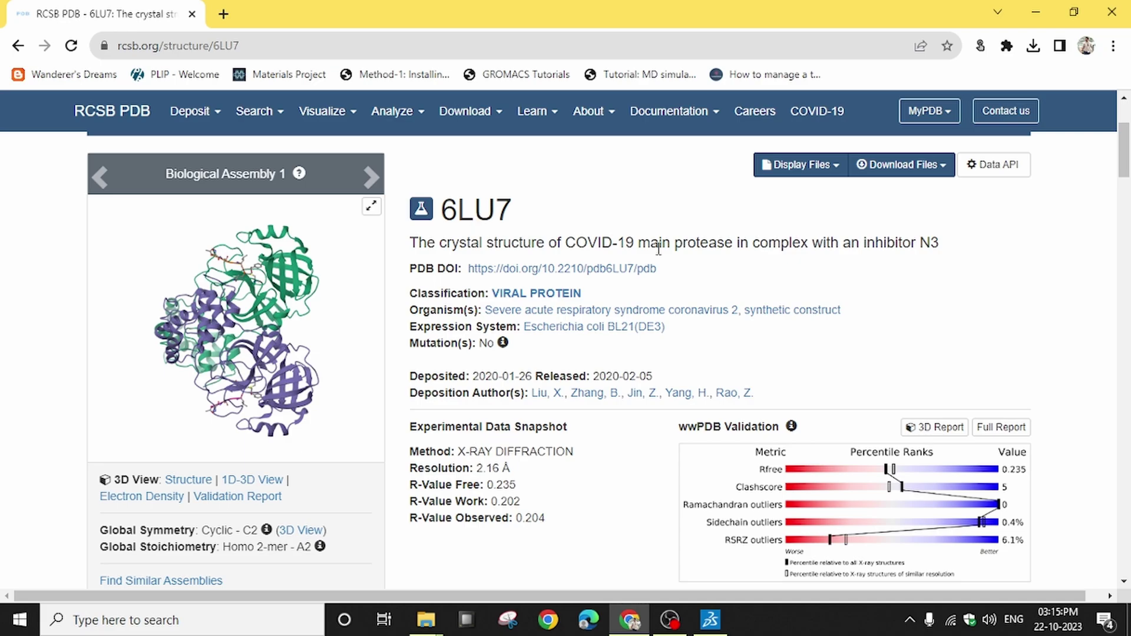
pyautogui.scroll(-5, 658, 239)
pyautogui.scroll(5, 589, 283)
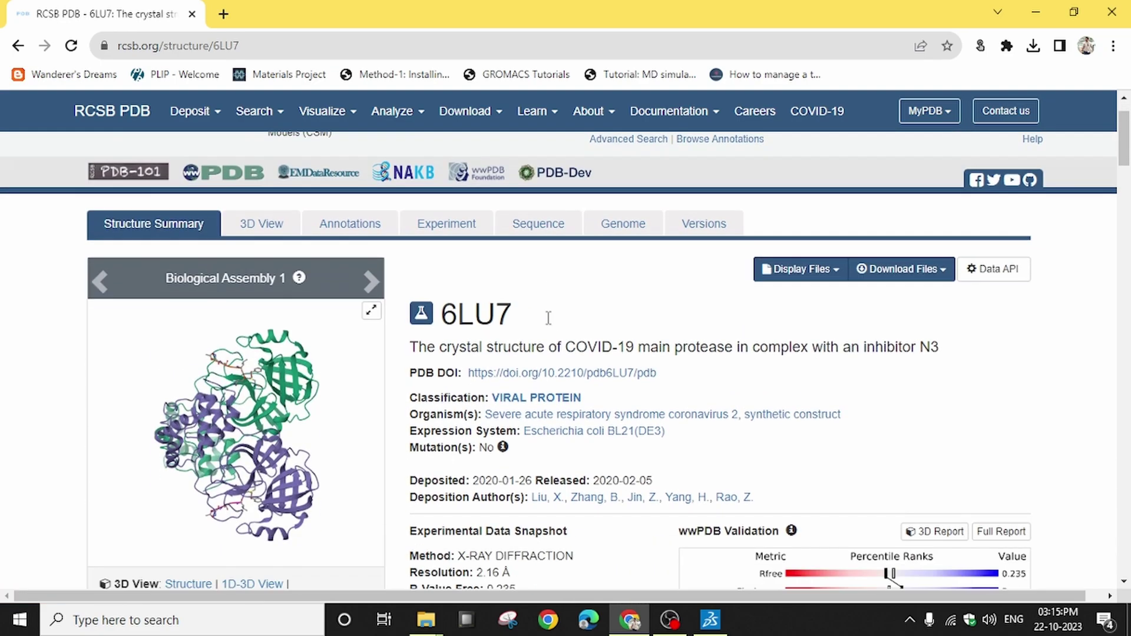
pyautogui.scroll(-1, 530, 313)
pyautogui.scroll(-1, 514, 324)
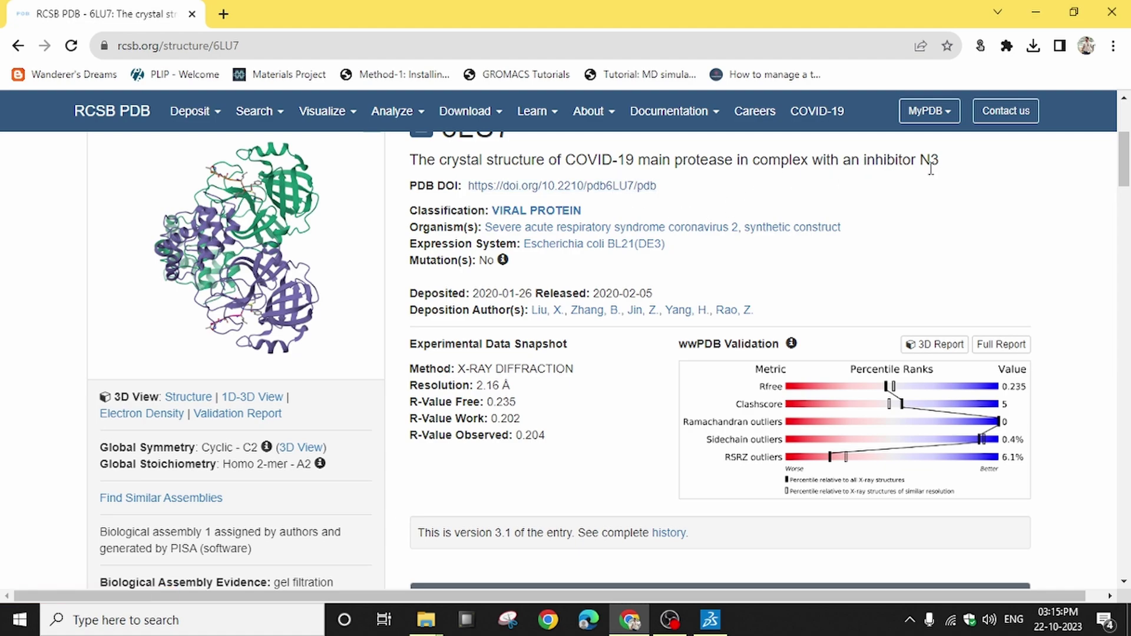
pyautogui.scroll(1, 938, 161)
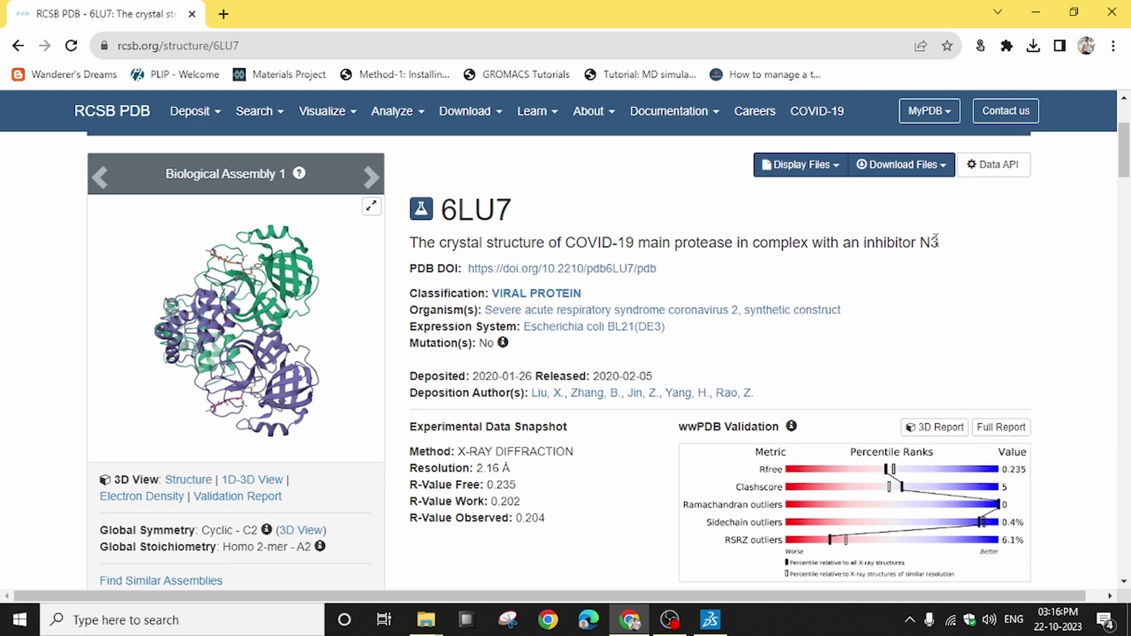
# Step: Examine the 6LU7 structure title, inhibitor N3 and experimental data on the RCSB PDB summary page
pyautogui.moveTo(941, 242); pyautogui.dragTo(409, 243)
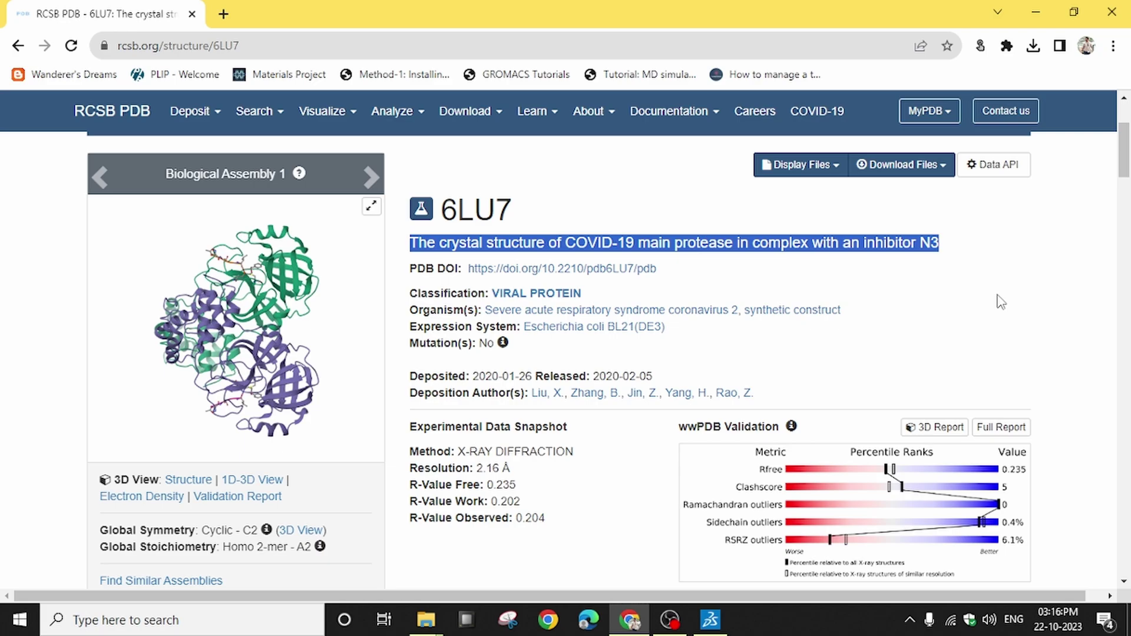
pyautogui.scroll(-4, 259, 441)
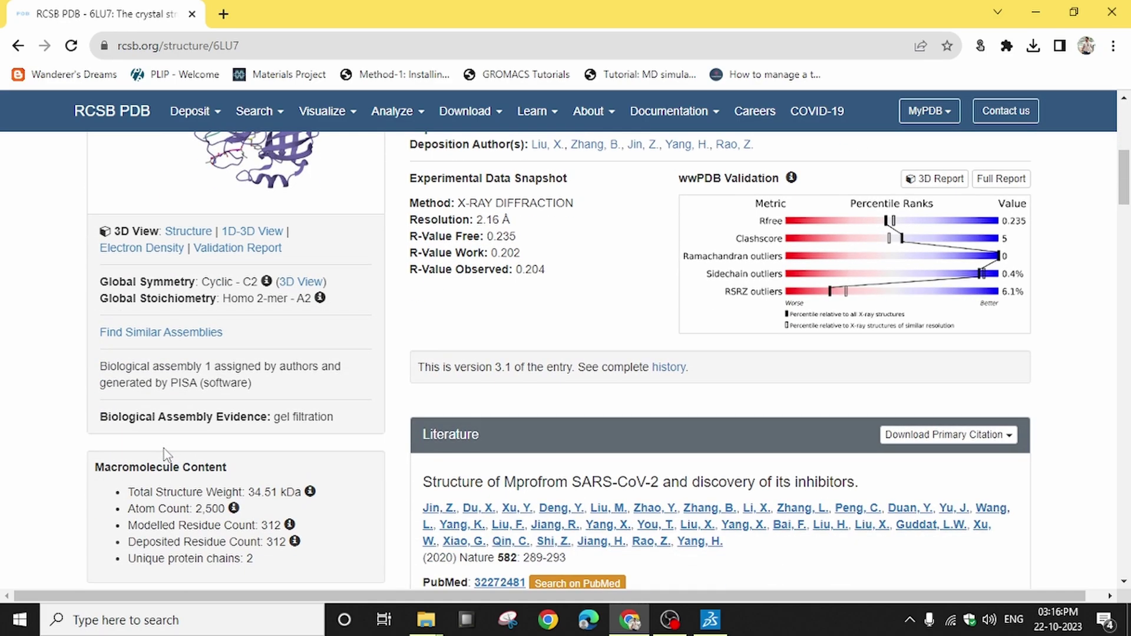
pyautogui.scroll(1, 488, 303)
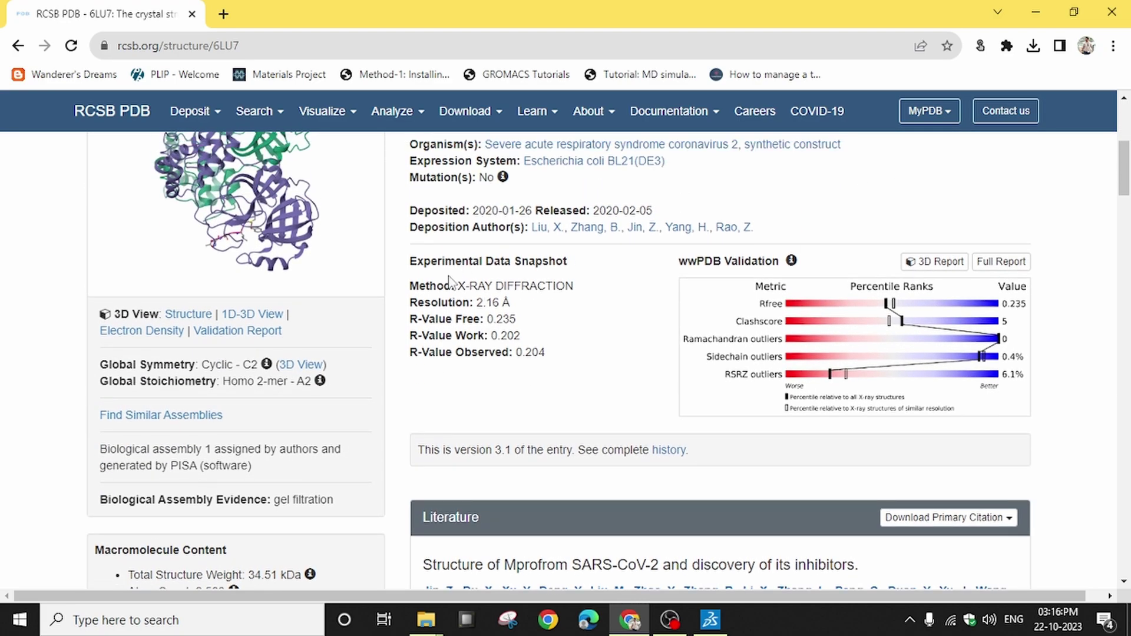
pyautogui.scroll(1, 577, 298)
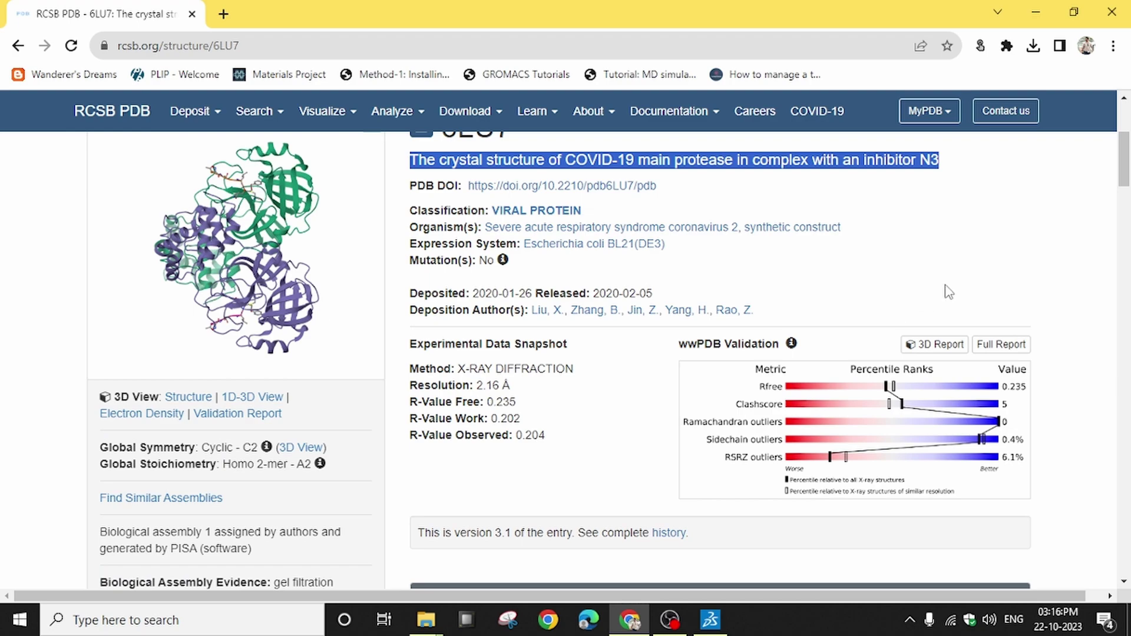
pyautogui.click(907, 213)
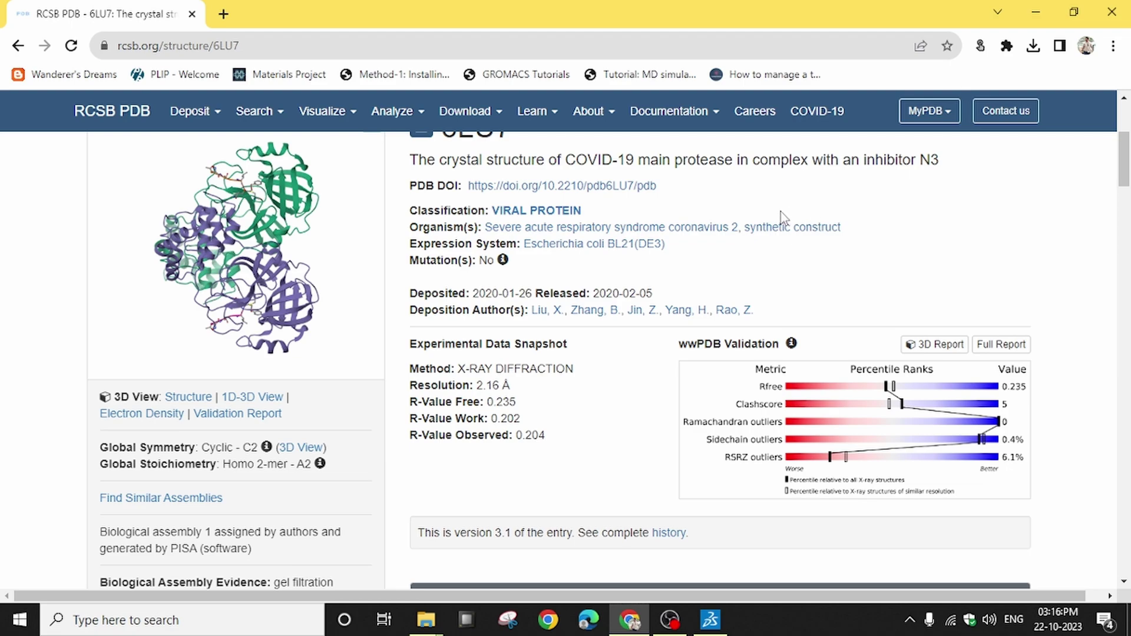
pyautogui.scroll(3, 777, 231)
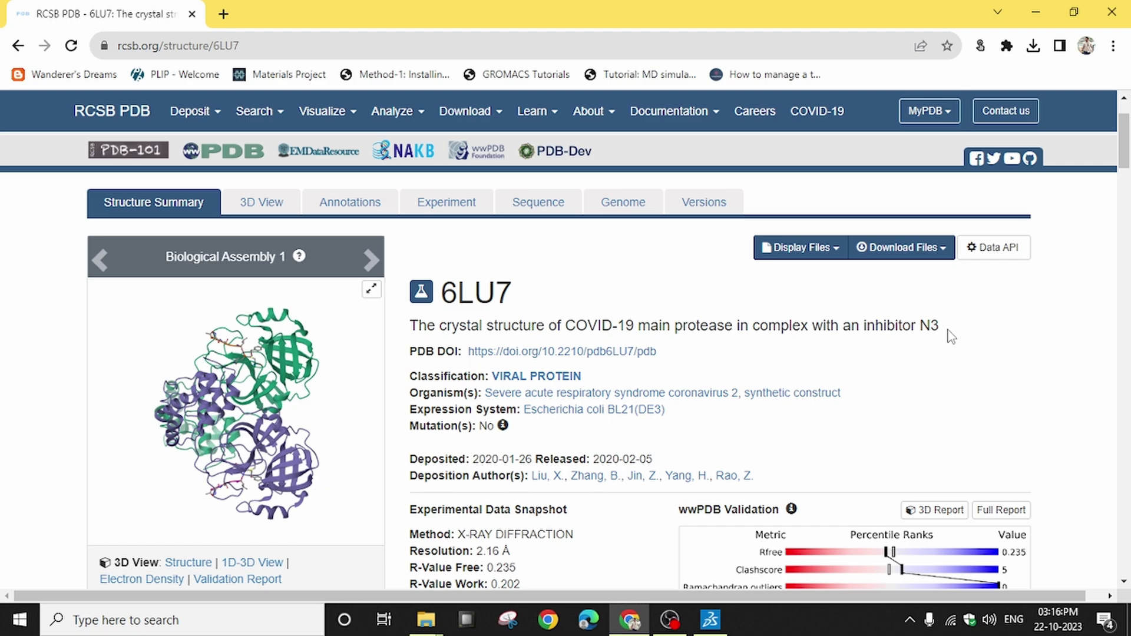
pyautogui.moveTo(943, 327); pyautogui.dragTo(861, 343)
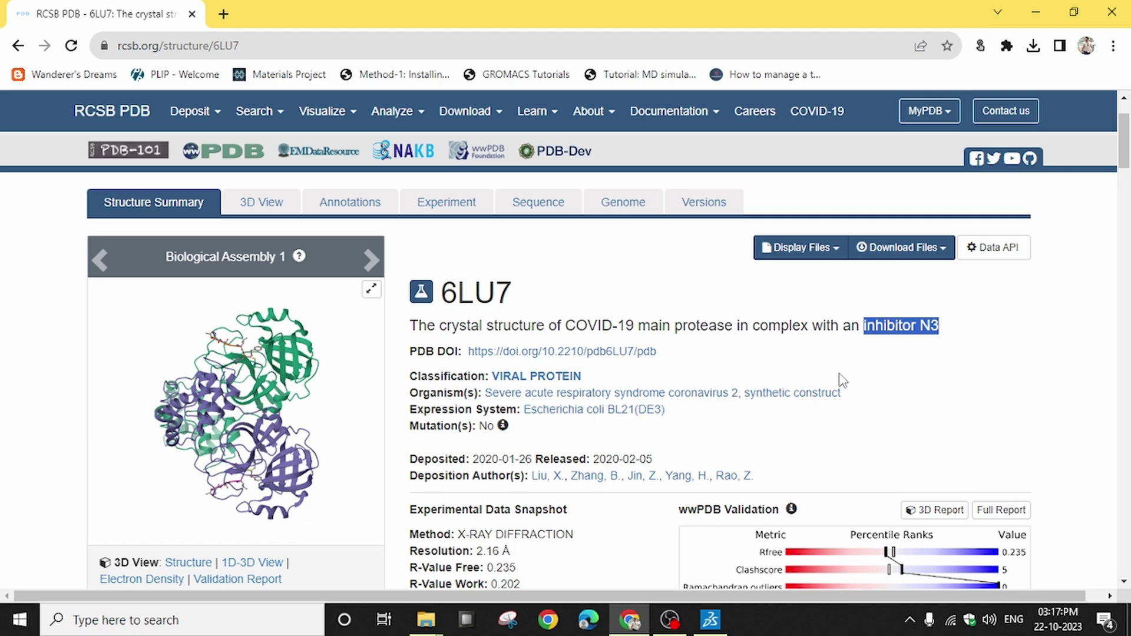
pyautogui.click(844, 380)
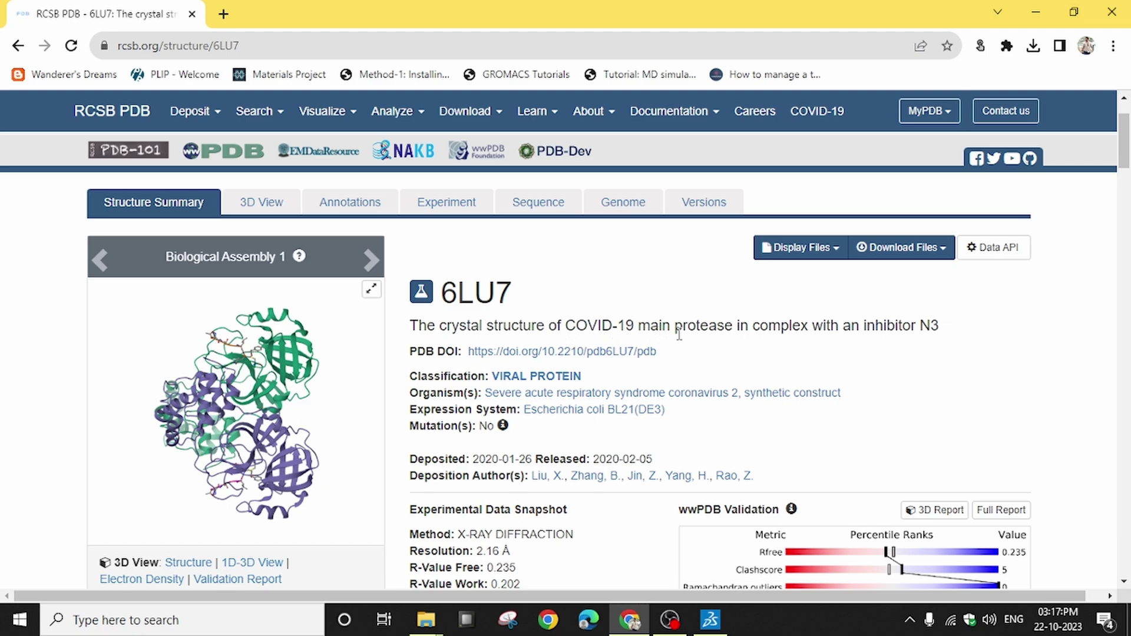
# Step: Download the 6LU7 structure in PDB format and switch to Discovery Studio Visualizer
pyautogui.click(943, 250)
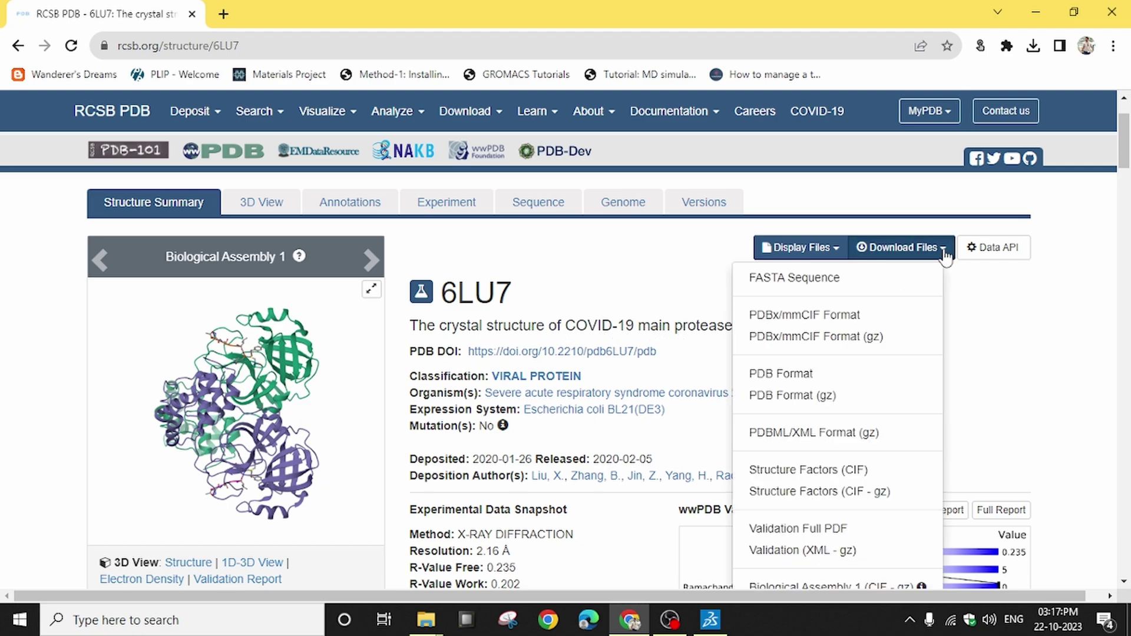
pyautogui.click(798, 377)
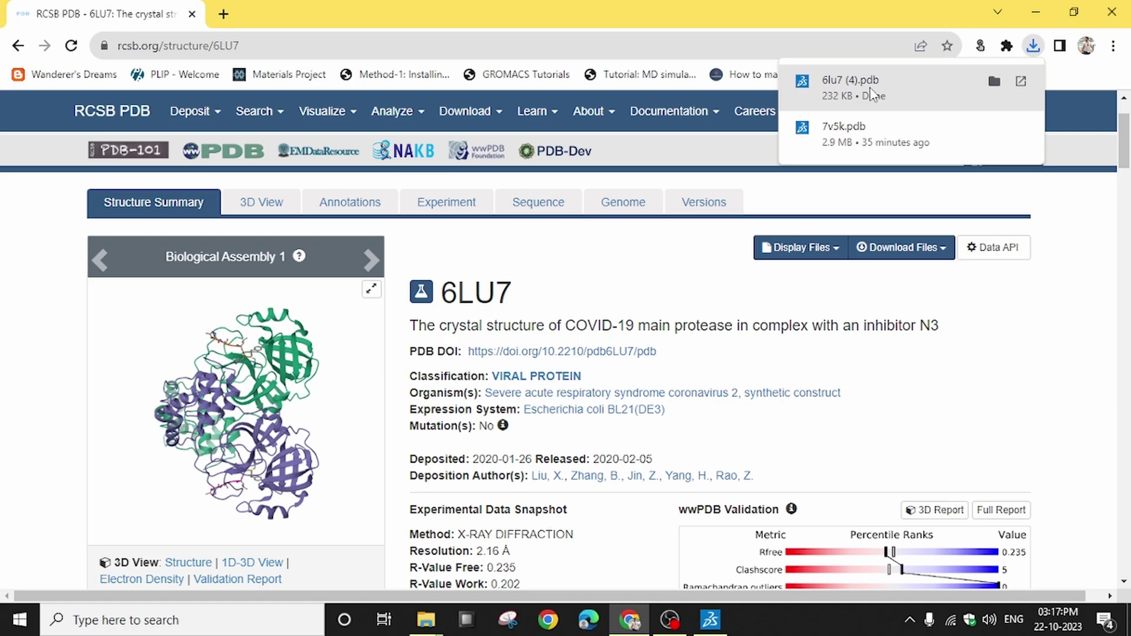
pyautogui.click(702, 626)
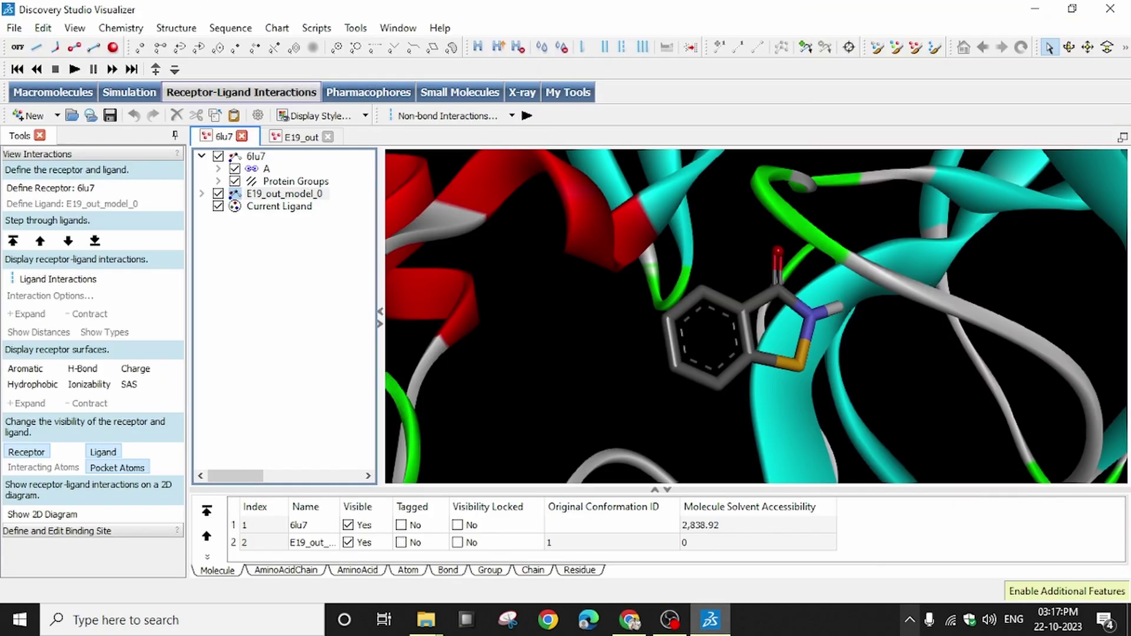
# Step: Open the downloaded 6lu7 (4).pdb file from the Downloads folder
pyautogui.click(13, 27)
pyautogui.click(40, 68)
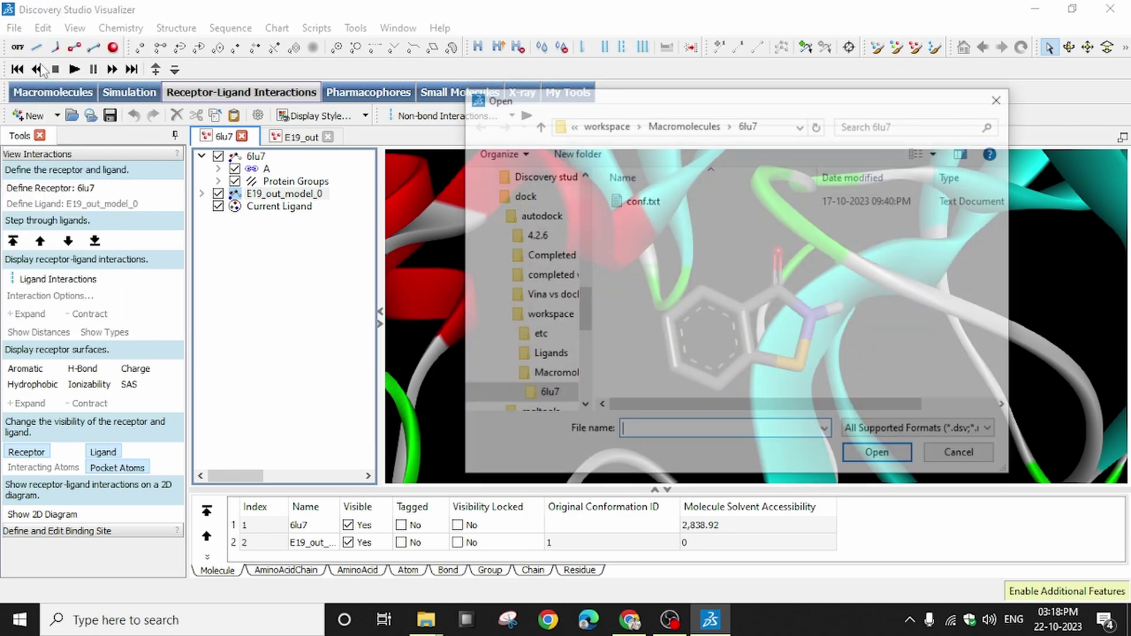
pyautogui.moveTo(581, 316); pyautogui.dragTo(582, 187)
pyautogui.click(530, 227)
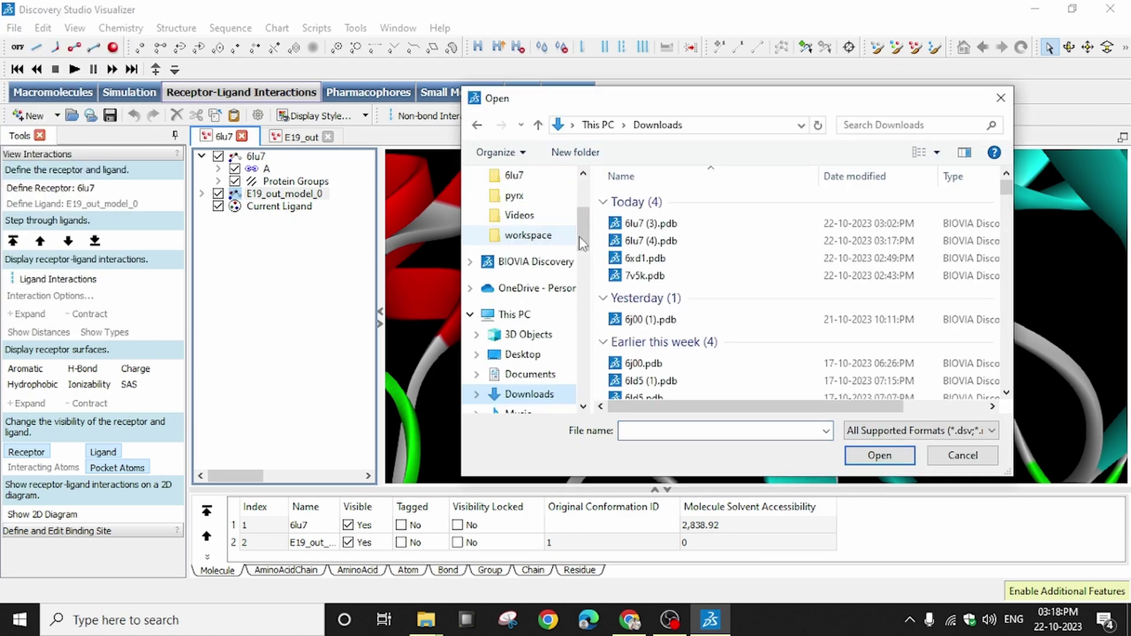
pyautogui.click(668, 244)
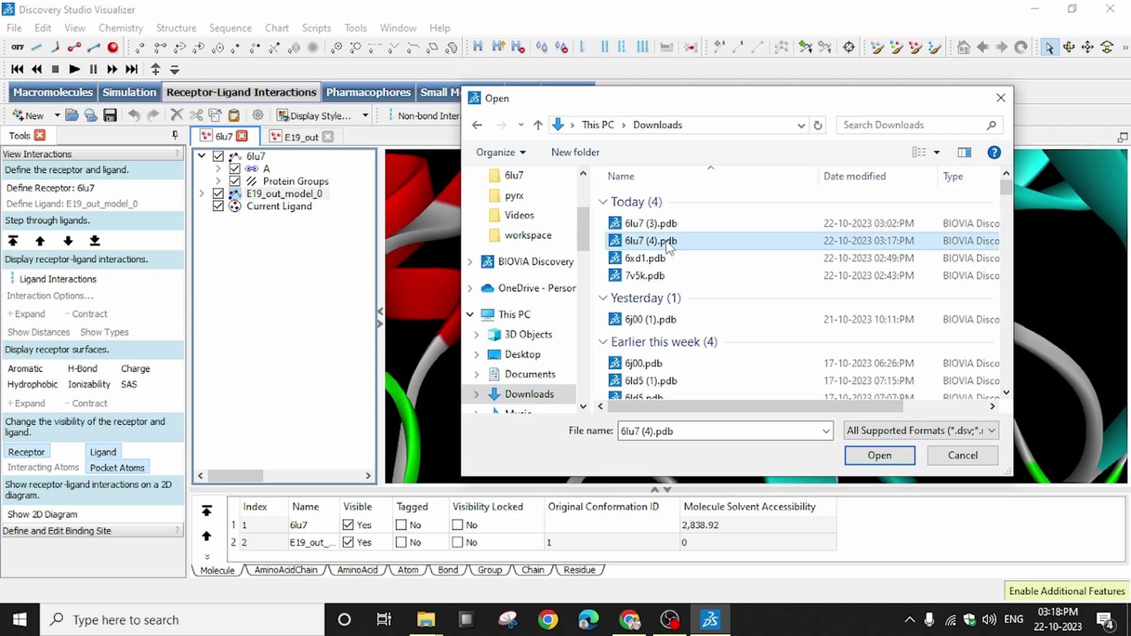
pyautogui.click(879, 455)
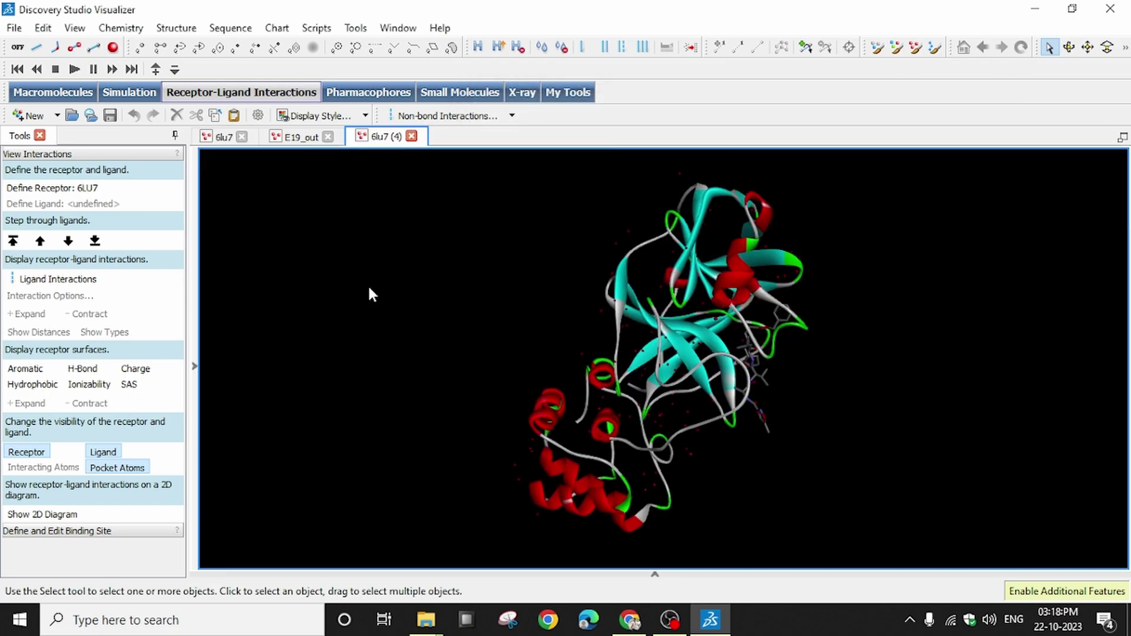
# Step: Inspect the 6lu7 (4) structure from different angles and show its hierarchy
pyautogui.moveTo(1035, 410); pyautogui.dragTo(1111, 335, button='right')
pyautogui.moveTo(639, 337); pyautogui.dragTo(536, 272, button='right')
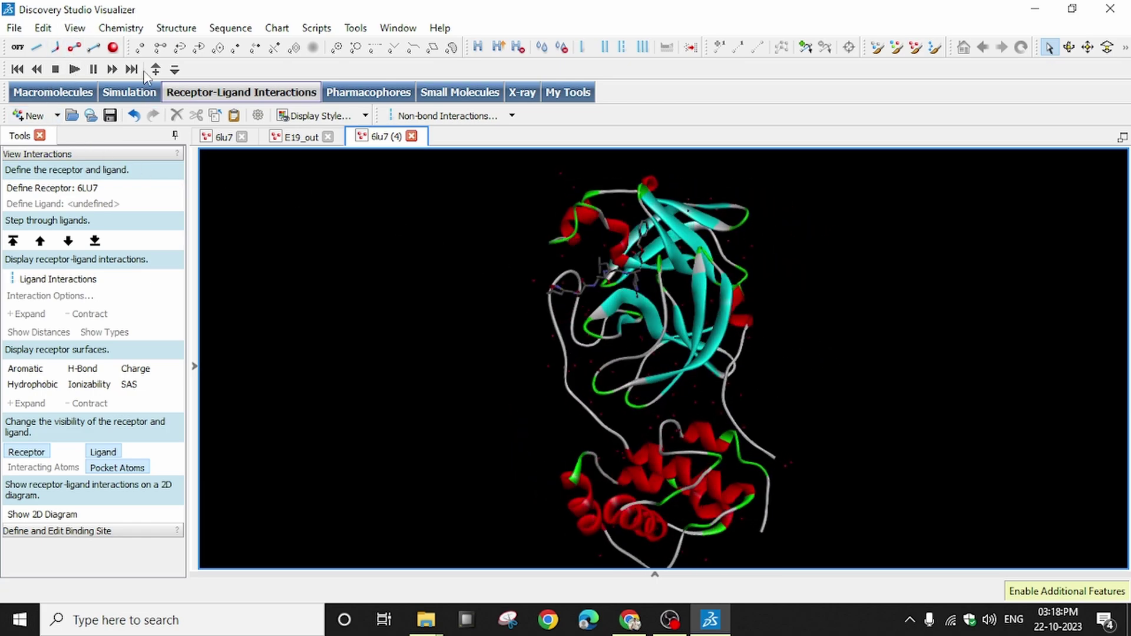
pyautogui.click(75, 28)
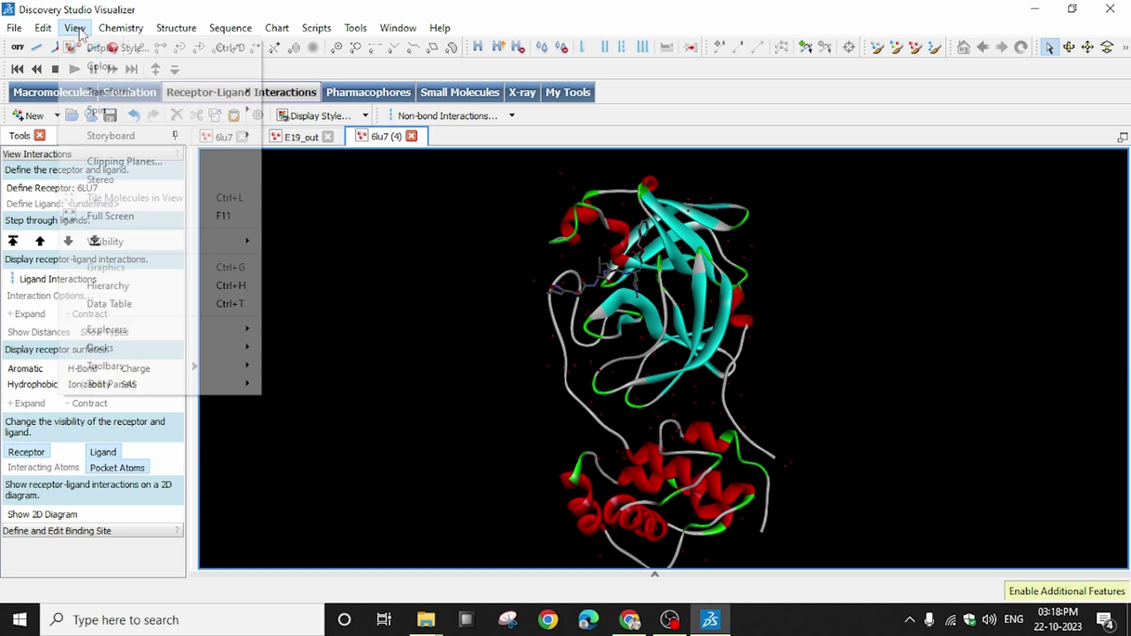
pyautogui.click(135, 292)
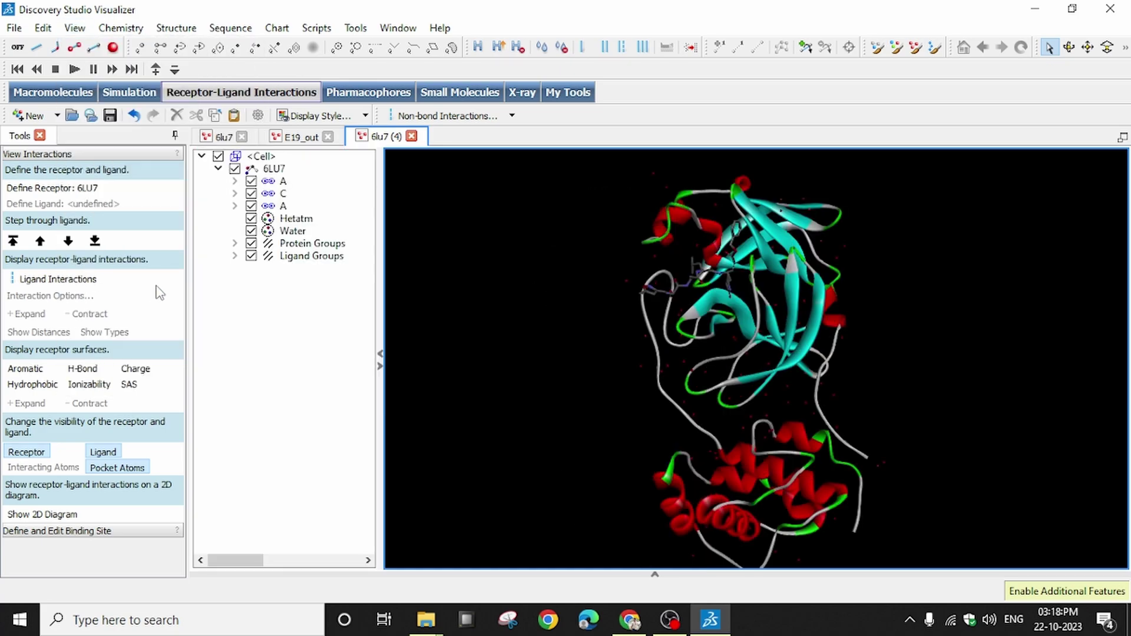
# Step: Delete the Water group from the 6LU7 structure in the 6lu7 (4) window
pyautogui.moveTo(727, 275); pyautogui.dragTo(647, 292, button='right')
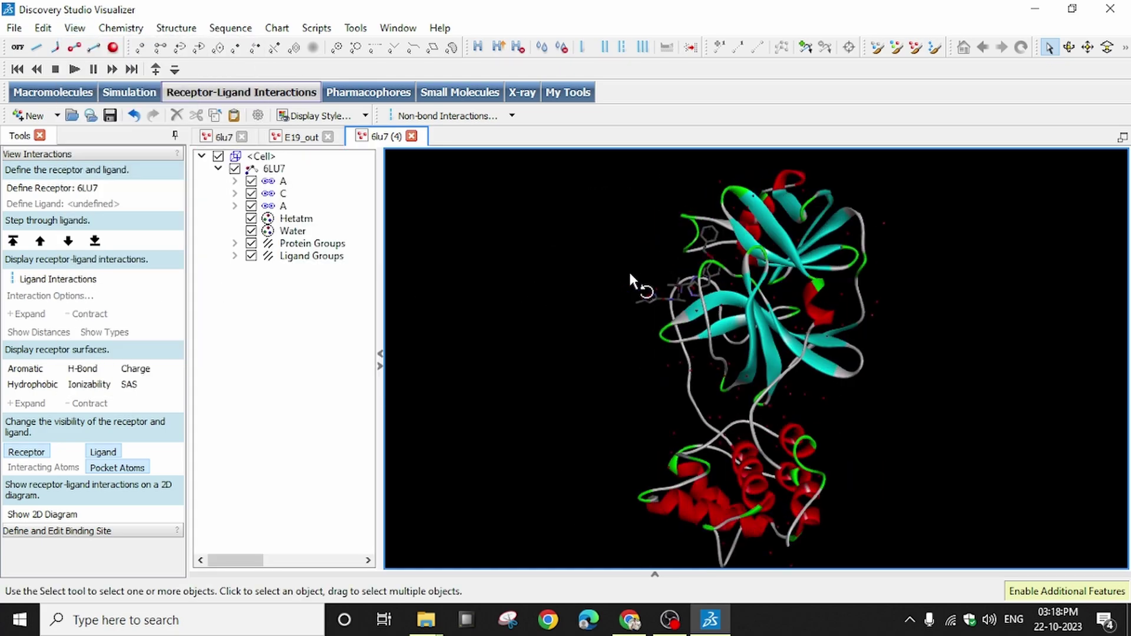
pyautogui.click(295, 231)
pyautogui.moveTo(461, 263); pyautogui.dragTo(590, 333, button='right')
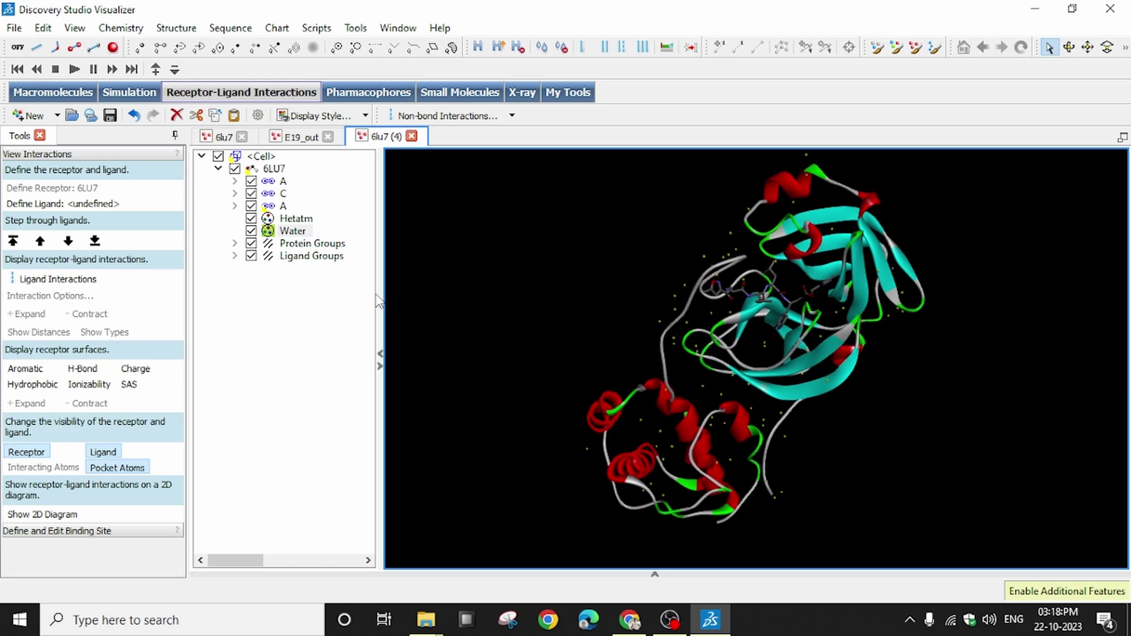
pyautogui.click(300, 232)
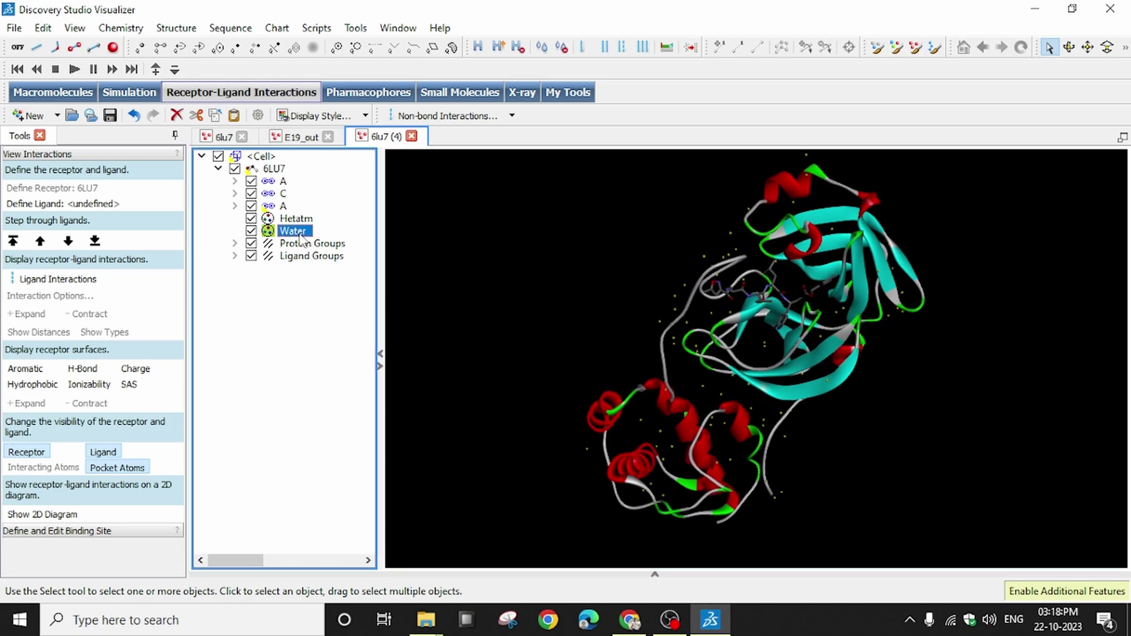
pyautogui.click(278, 332)
pyautogui.click(295, 232)
pyautogui.press('Delete')
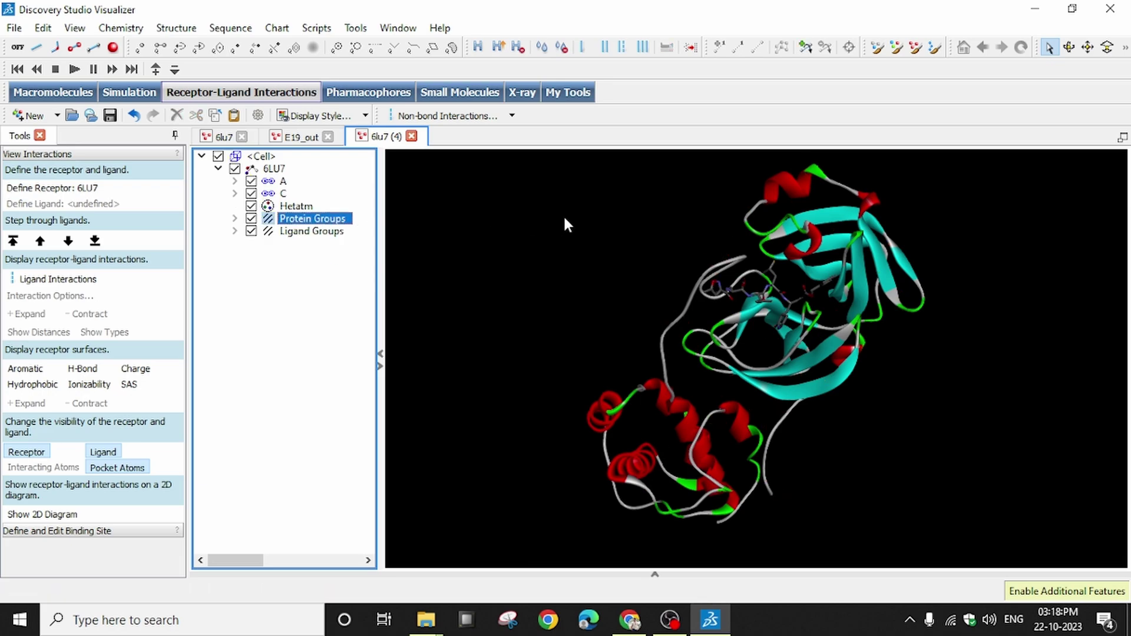
# Step: Highlight the Protein Groups of 6LU7 and examine up close how the bound inhibitor sits in the protein
pyautogui.moveTo(738, 290); pyautogui.dragTo(828, 263, button='right')
pyautogui.click(328, 219)
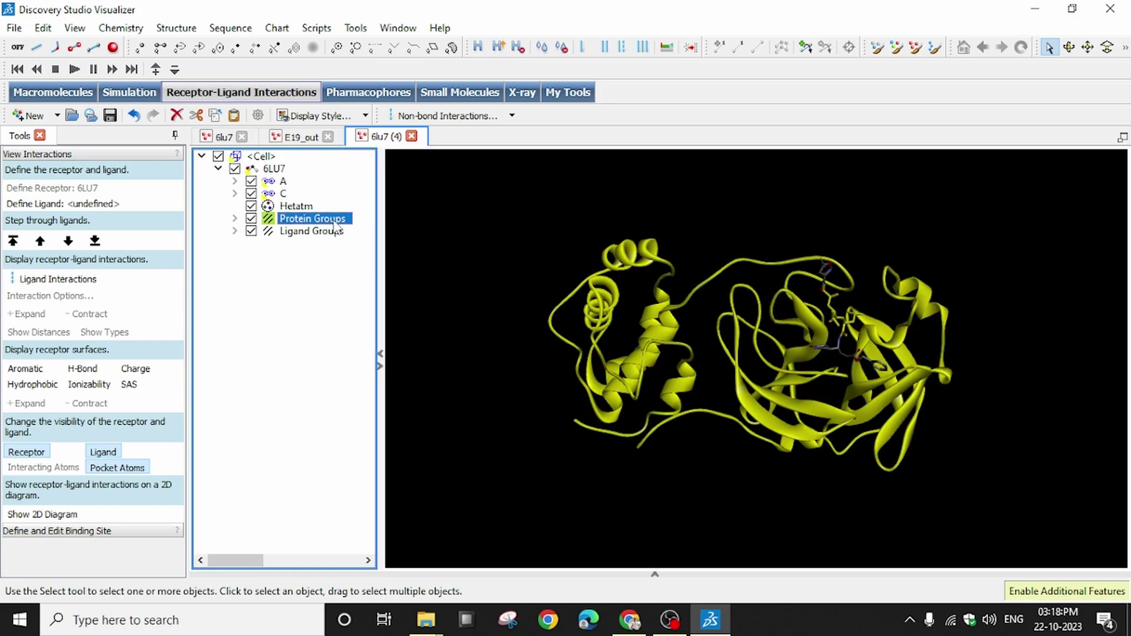
pyautogui.moveTo(623, 157); pyautogui.dragTo(585, 256, button='right')
pyautogui.scroll(10, 582, 253)
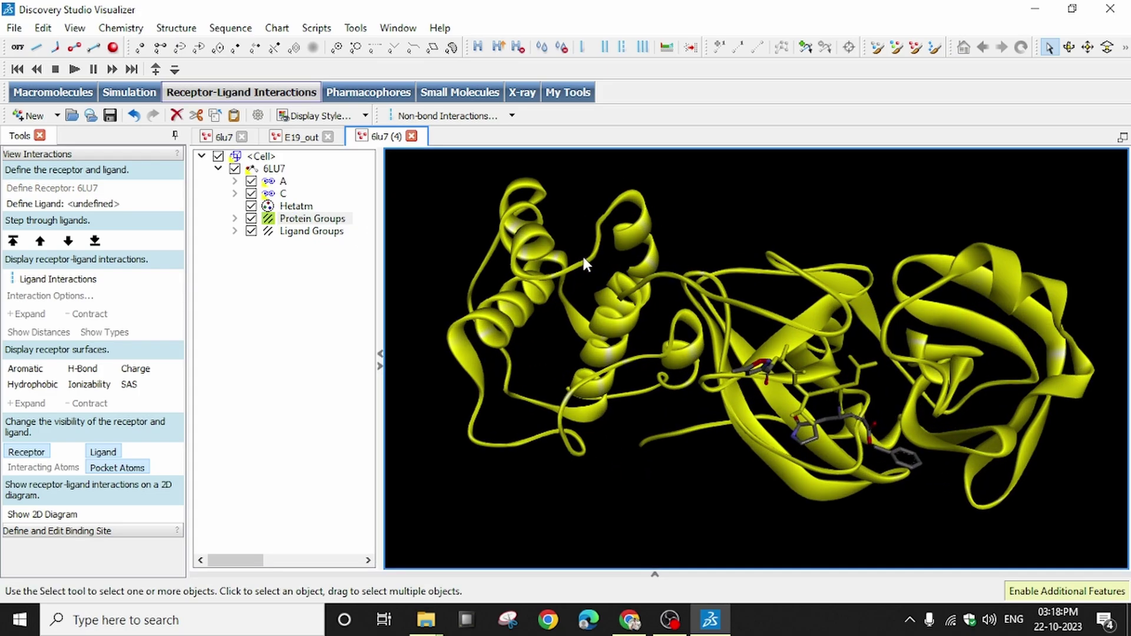
pyautogui.moveTo(915, 320); pyautogui.dragTo(811, 352, button='right')
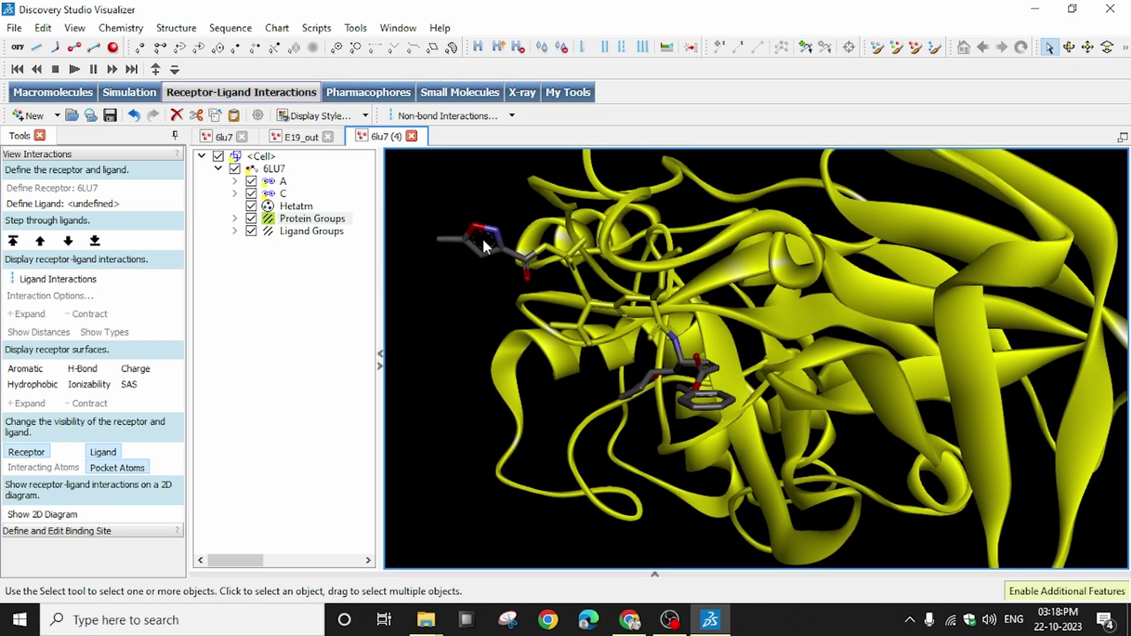
pyautogui.moveTo(781, 384); pyautogui.dragTo(821, 332, button='right')
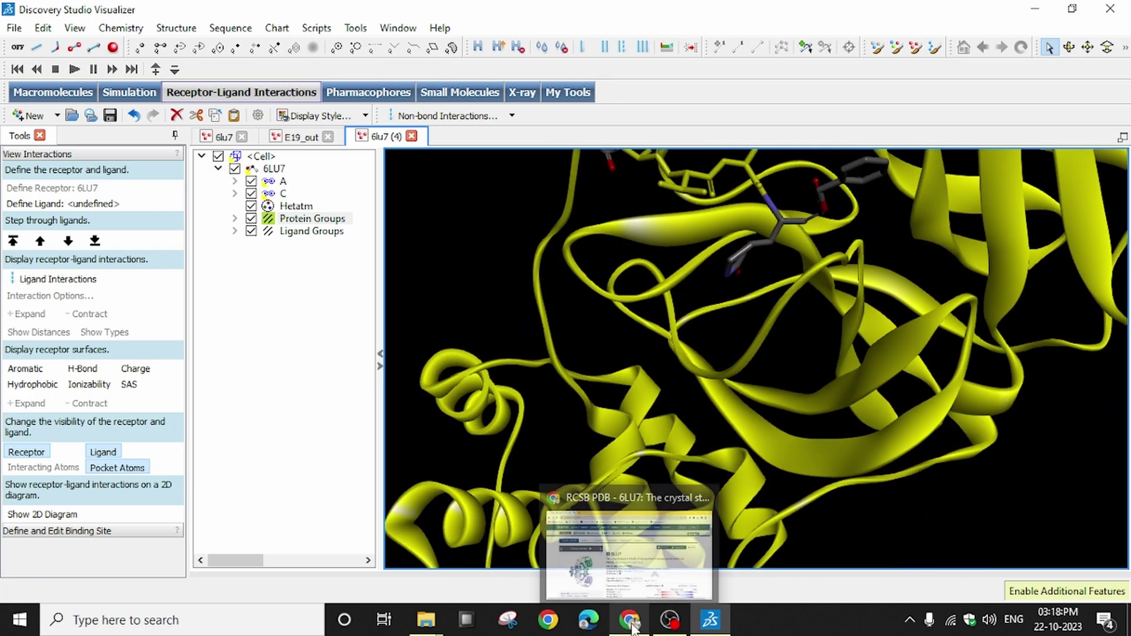
# Step: Switch to Chrome, examine the chains of 6LU7's protein and inhibitor entities and the Biologically Interesting Molecules table, and return to Discovery Studio Visualizer
pyautogui.click(629, 545)
pyautogui.scroll(-20, 653, 352)
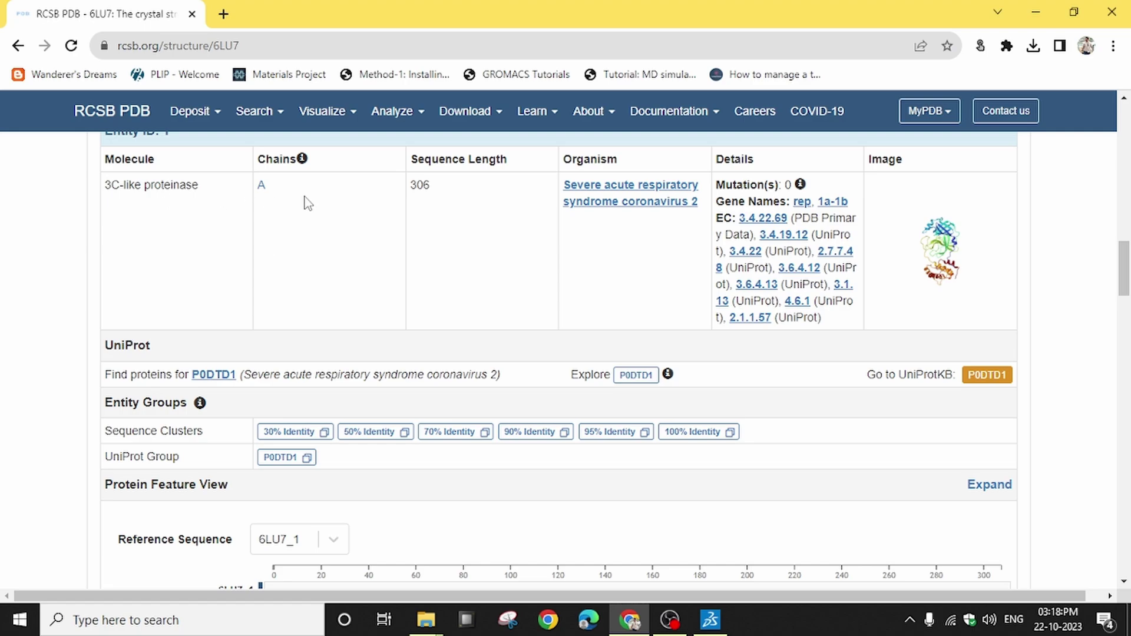
pyautogui.scroll(-10, 227, 209)
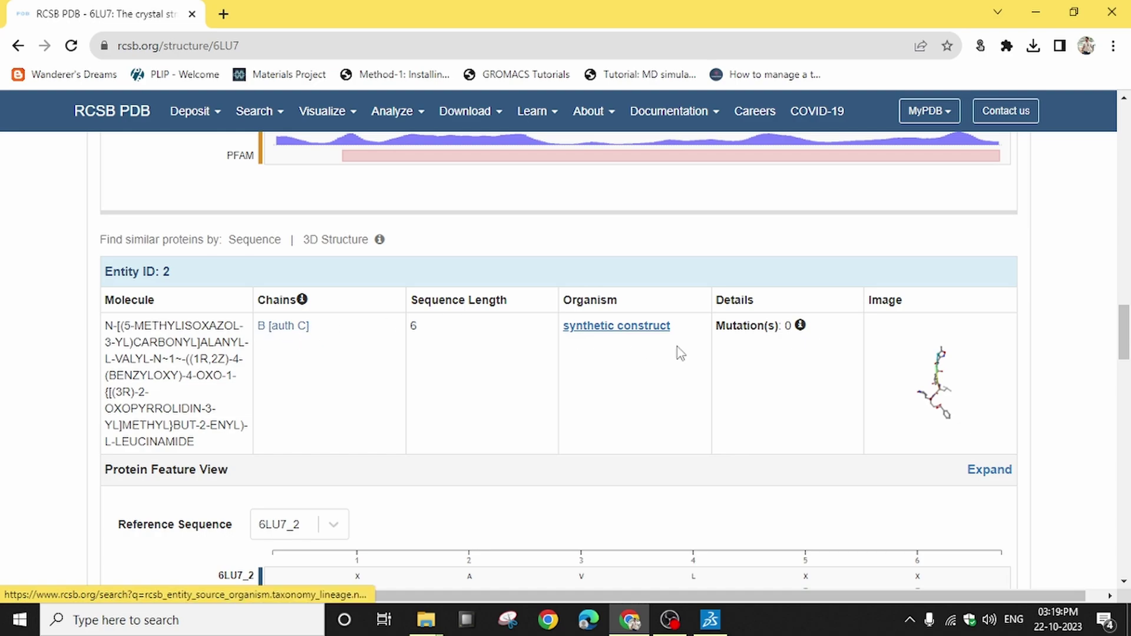
pyautogui.scroll(-4, 625, 342)
pyautogui.scroll(-4, 346, 429)
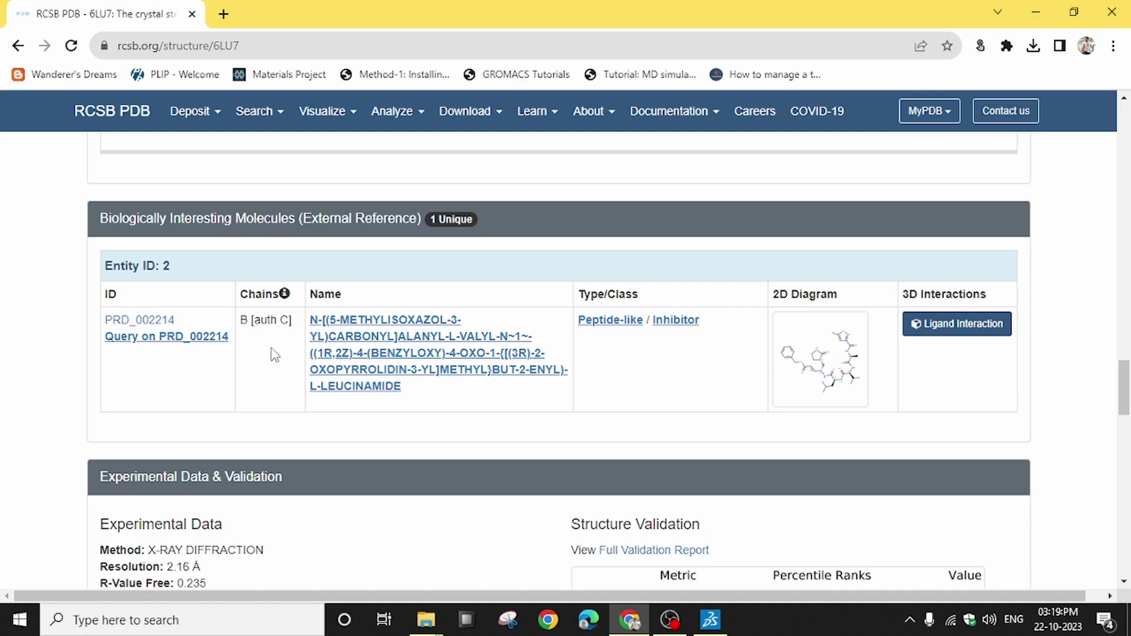
pyautogui.scroll(7, 307, 365)
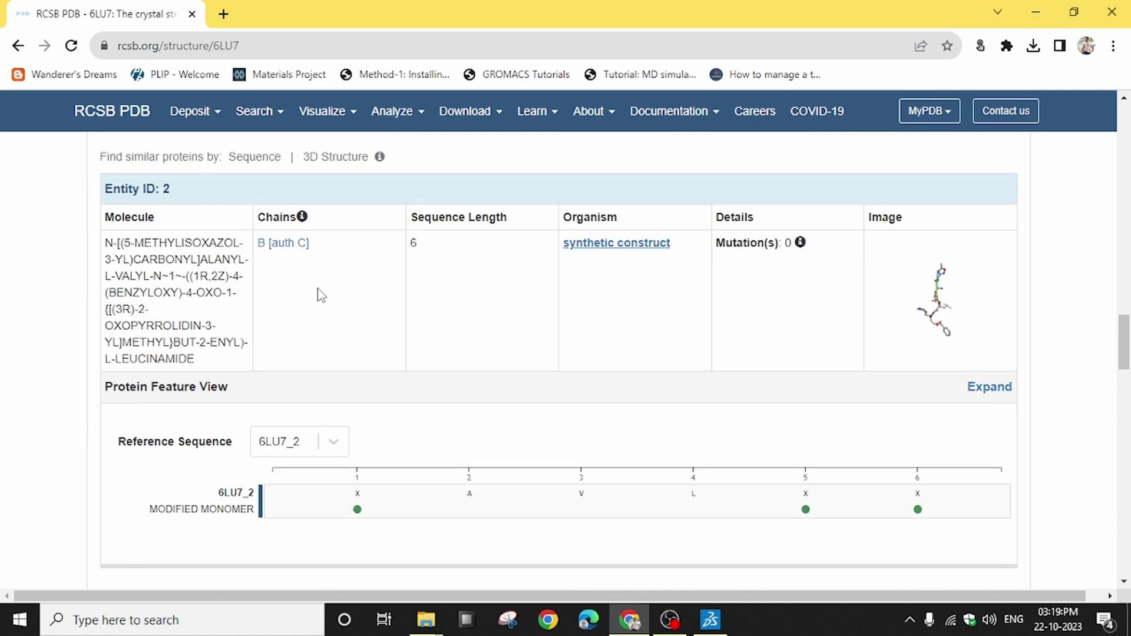
pyautogui.scroll(-7, 447, 353)
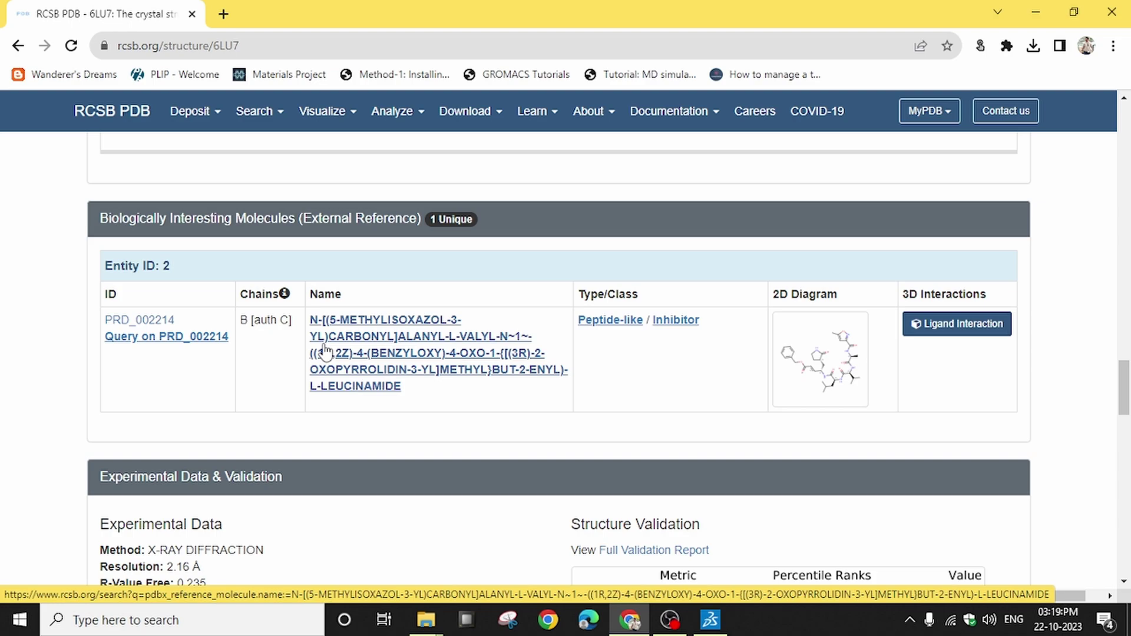
pyautogui.scroll(8, 325, 352)
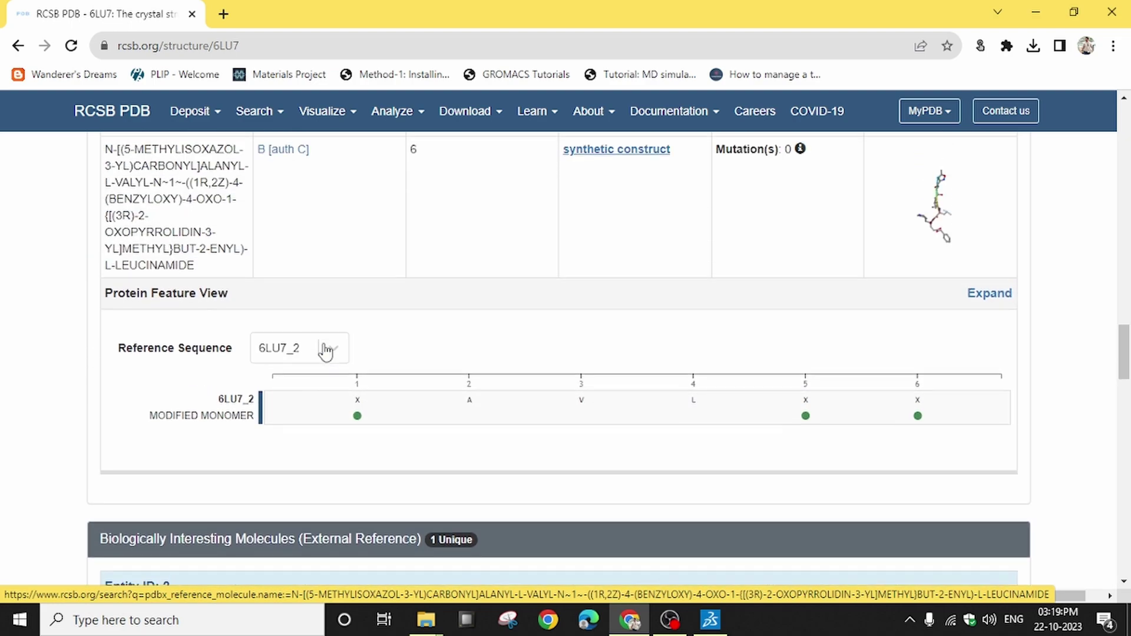
pyautogui.scroll(-6, 654, 401)
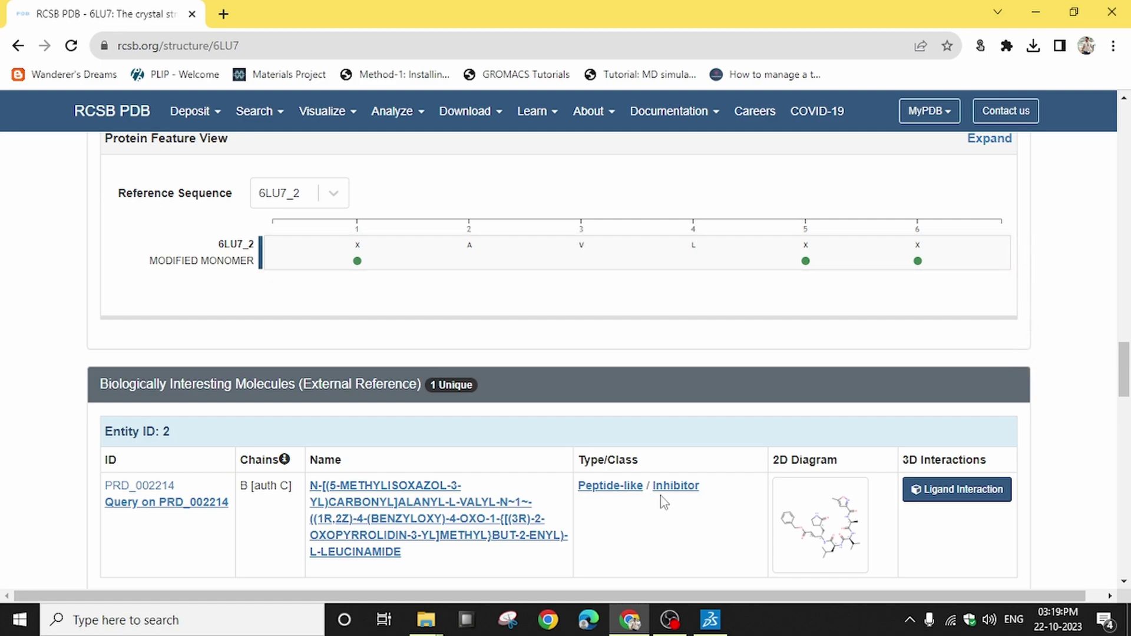
pyautogui.scroll(4, 585, 550)
pyautogui.scroll(10, 541, 415)
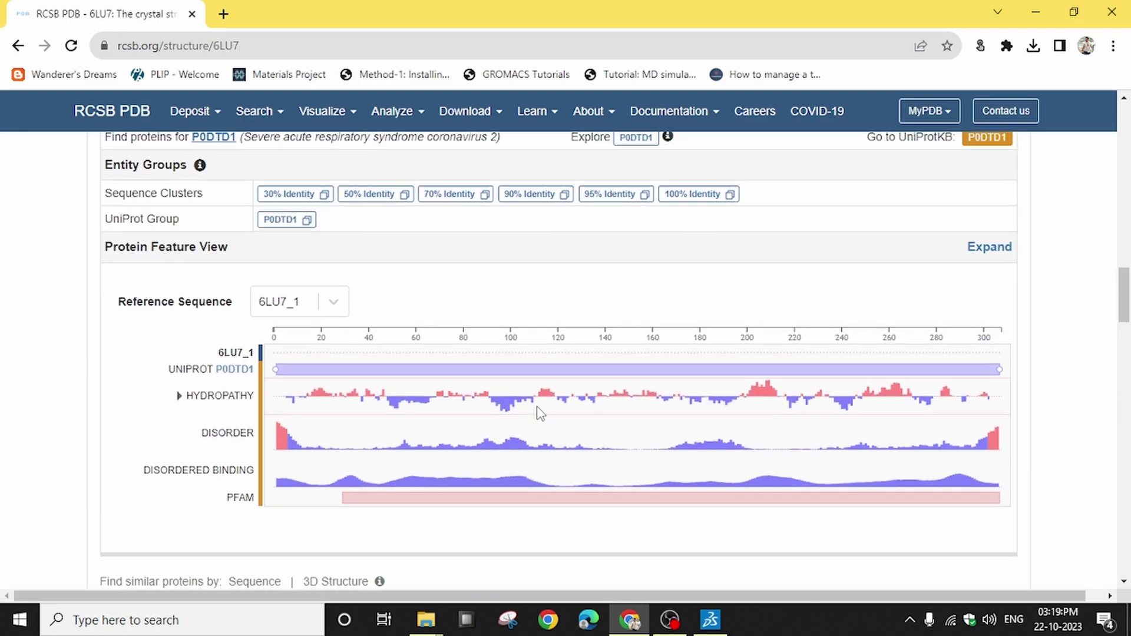
pyautogui.click(719, 630)
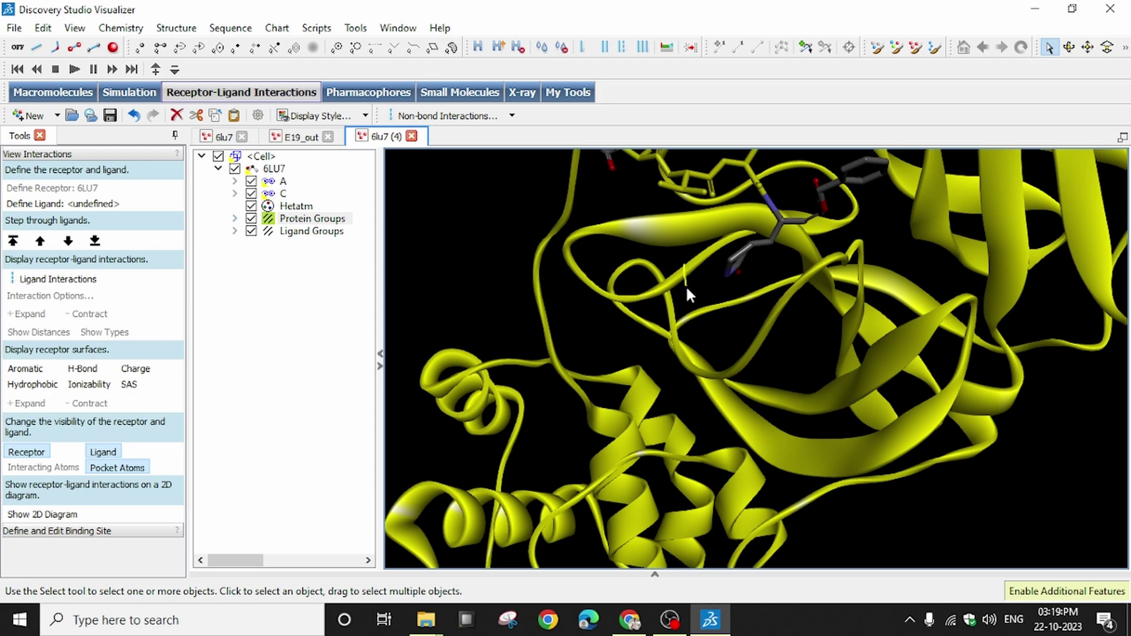
# Step: Clear the Protein Groups highlight, then highlight chain C of 6LU7 and inspect its residues in the hierarchy
pyautogui.click(684, 281)
pyautogui.moveTo(517, 257); pyautogui.dragTo(756, 231, button='right')
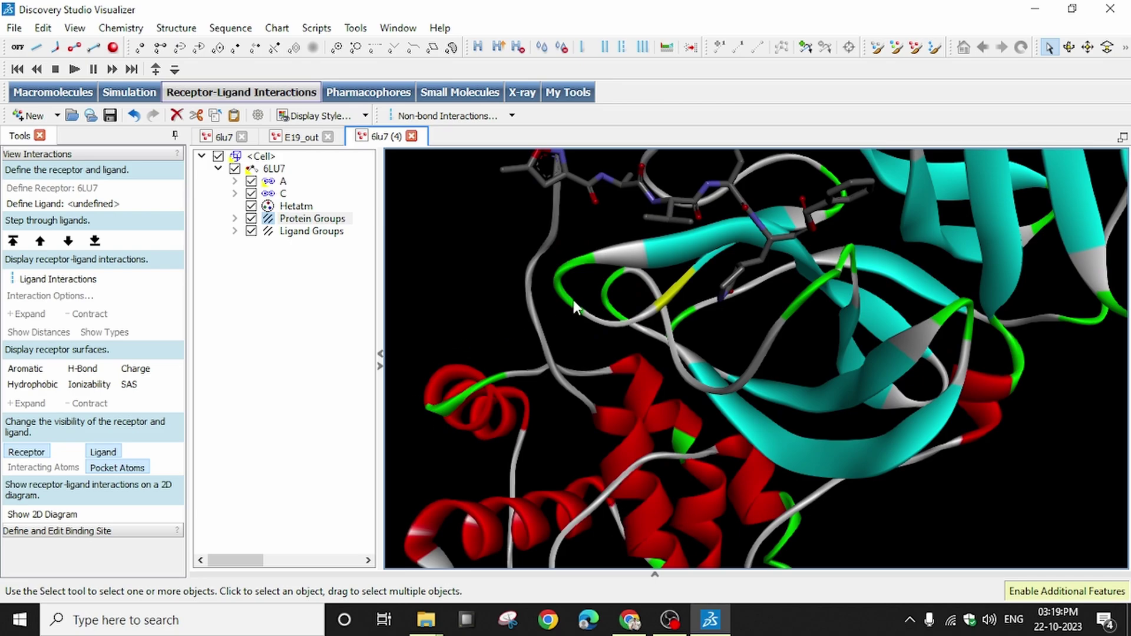
pyautogui.moveTo(574, 300); pyautogui.dragTo(494, 250, button='right')
pyautogui.scroll(-3, 439, 270)
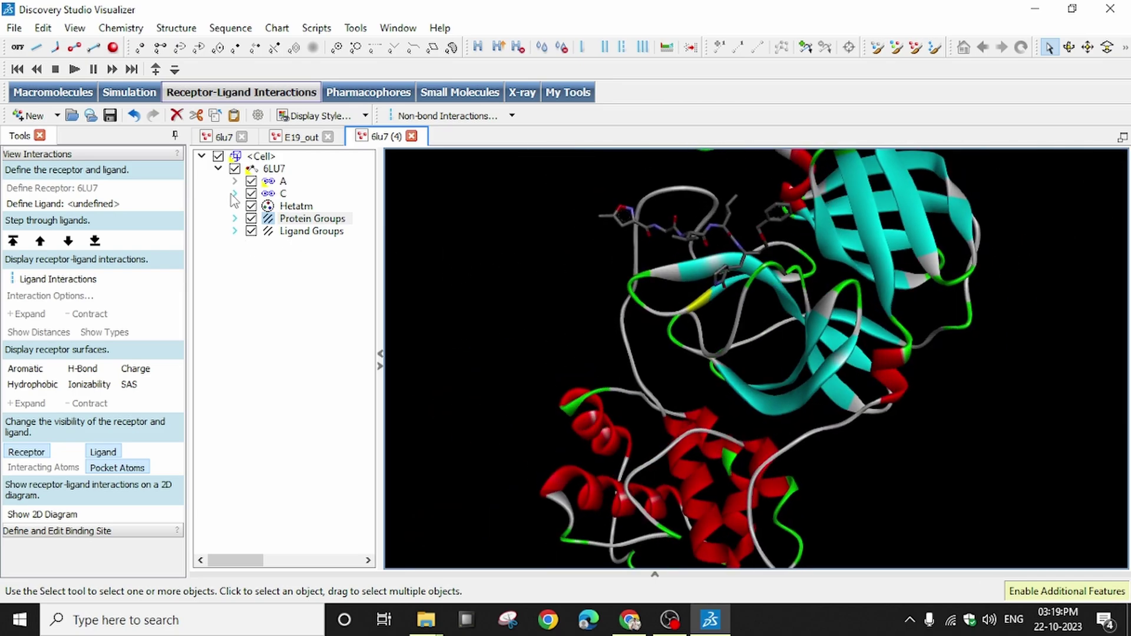
pyautogui.click(283, 194)
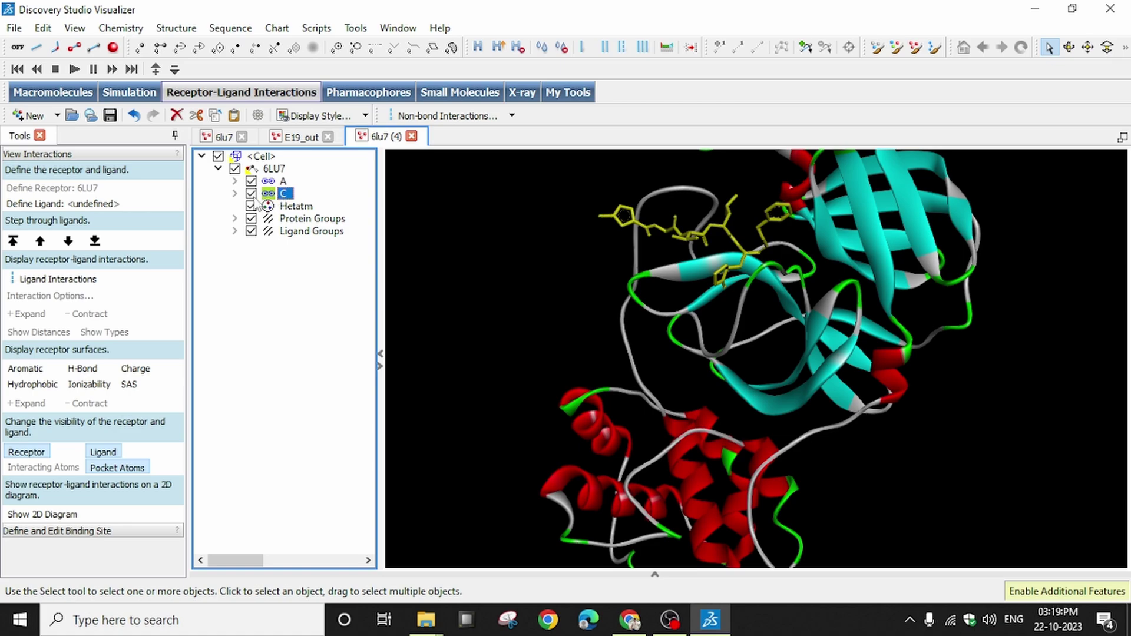
pyautogui.click(234, 193)
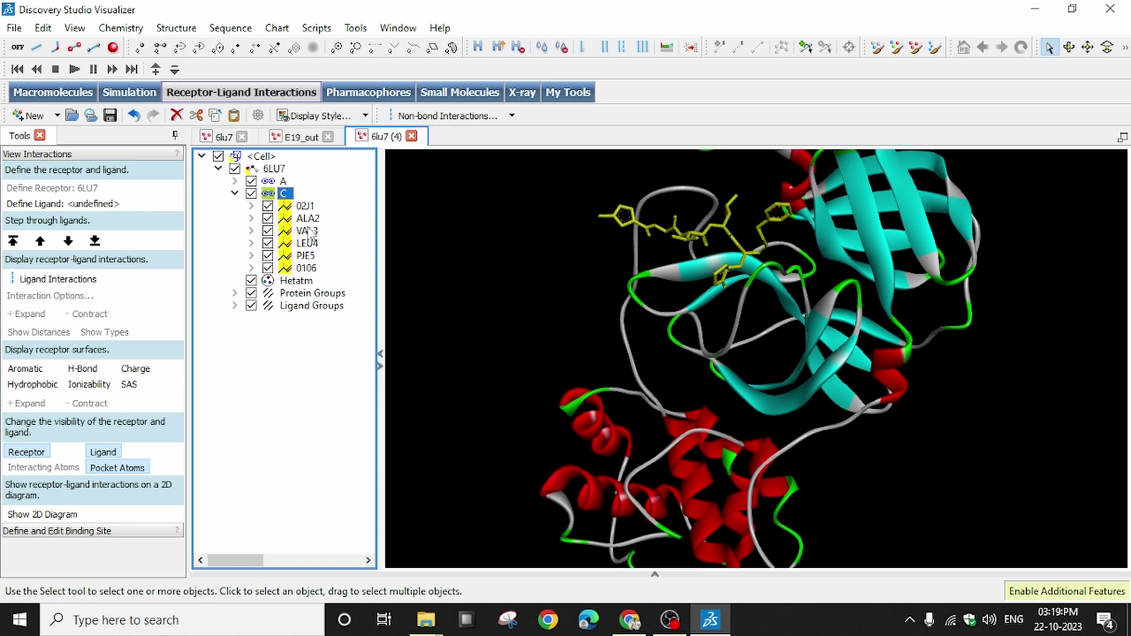
pyautogui.click(234, 193)
# Step: Expand the Ligand Groups of 6LU7 and select Ligand 1 to highlight the bound inhibitor
pyautogui.click(235, 230)
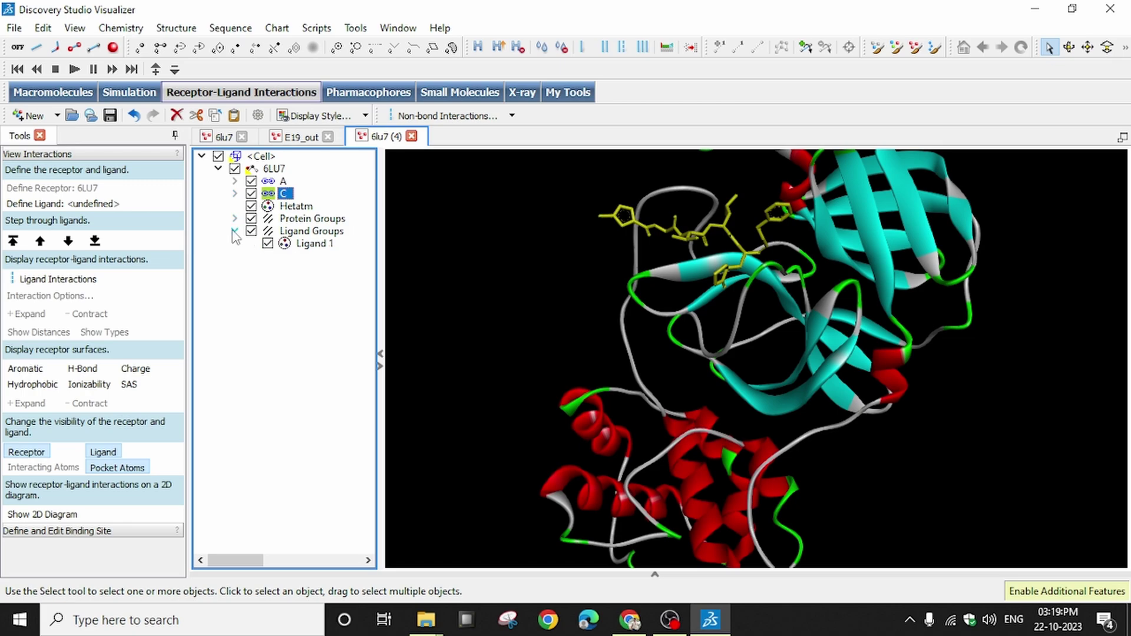
pyautogui.click(317, 250)
pyautogui.click(302, 328)
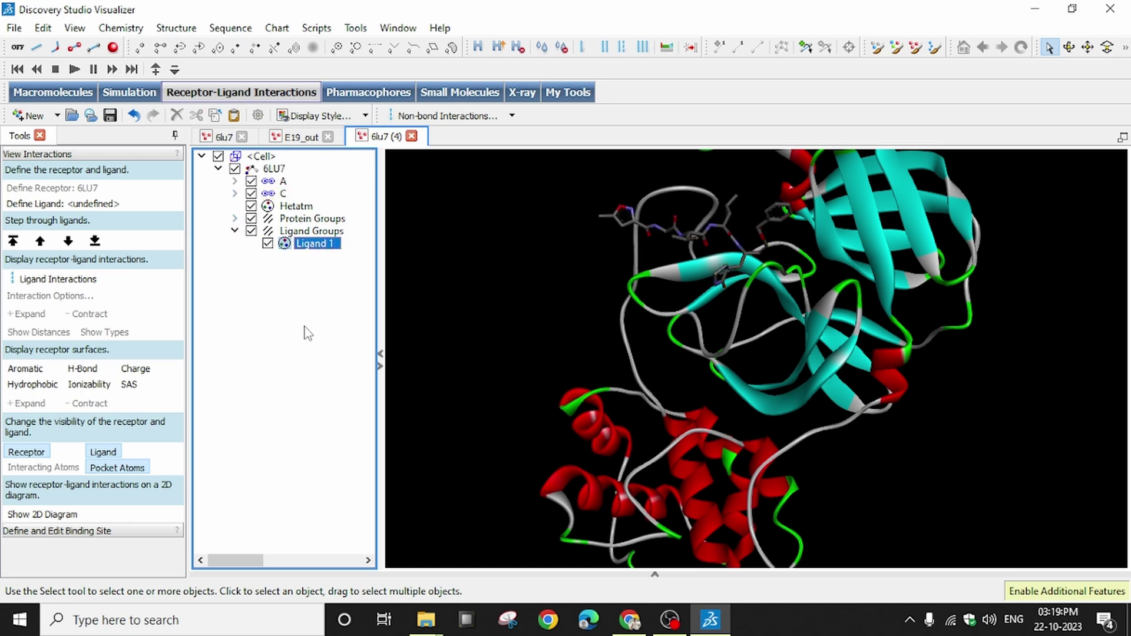
pyautogui.click(310, 252)
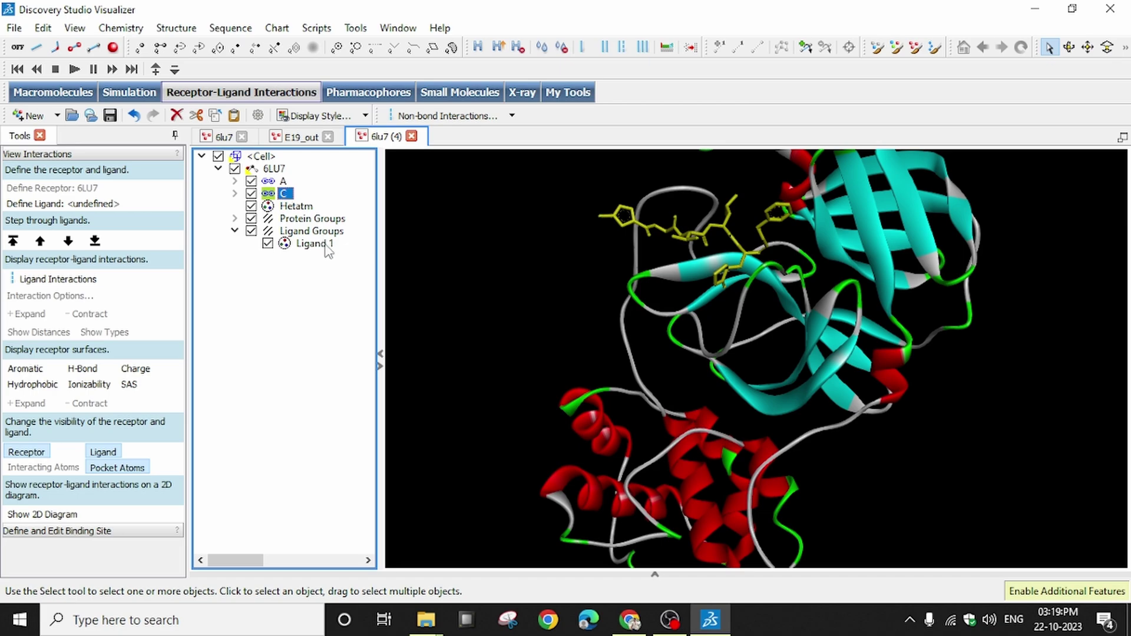
pyautogui.click(324, 254)
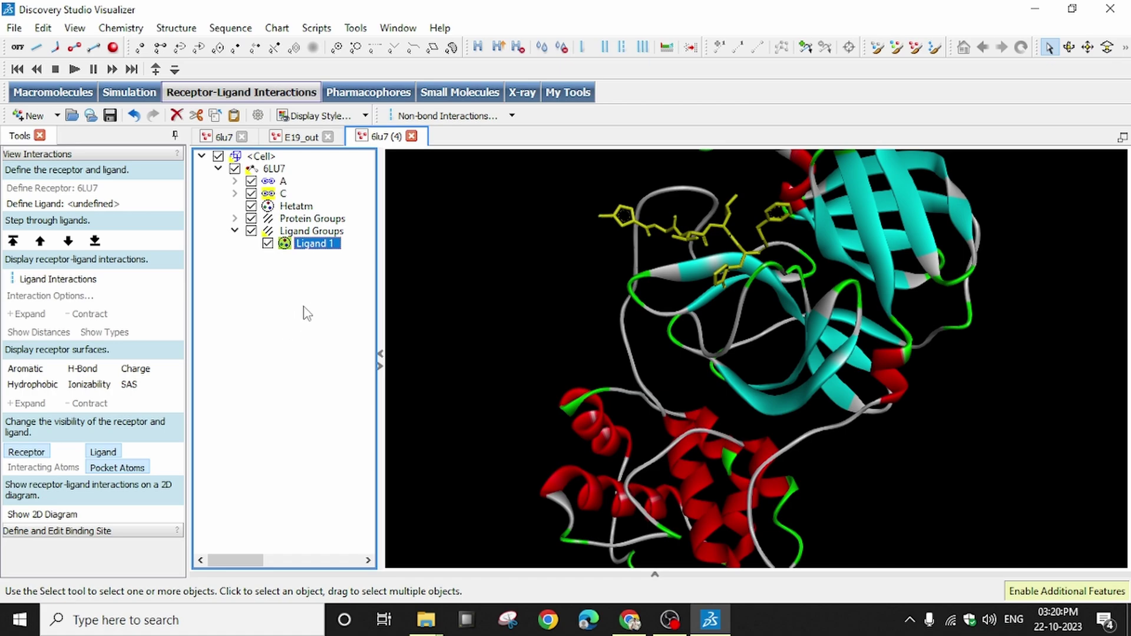
pyautogui.click(397, 247)
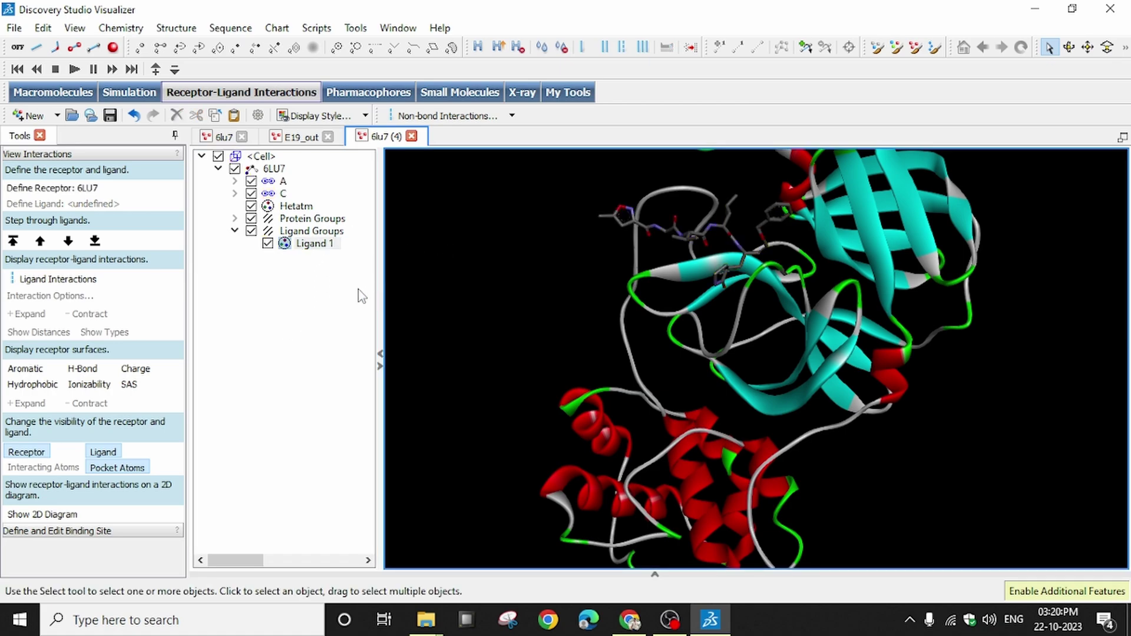
pyautogui.click(302, 243)
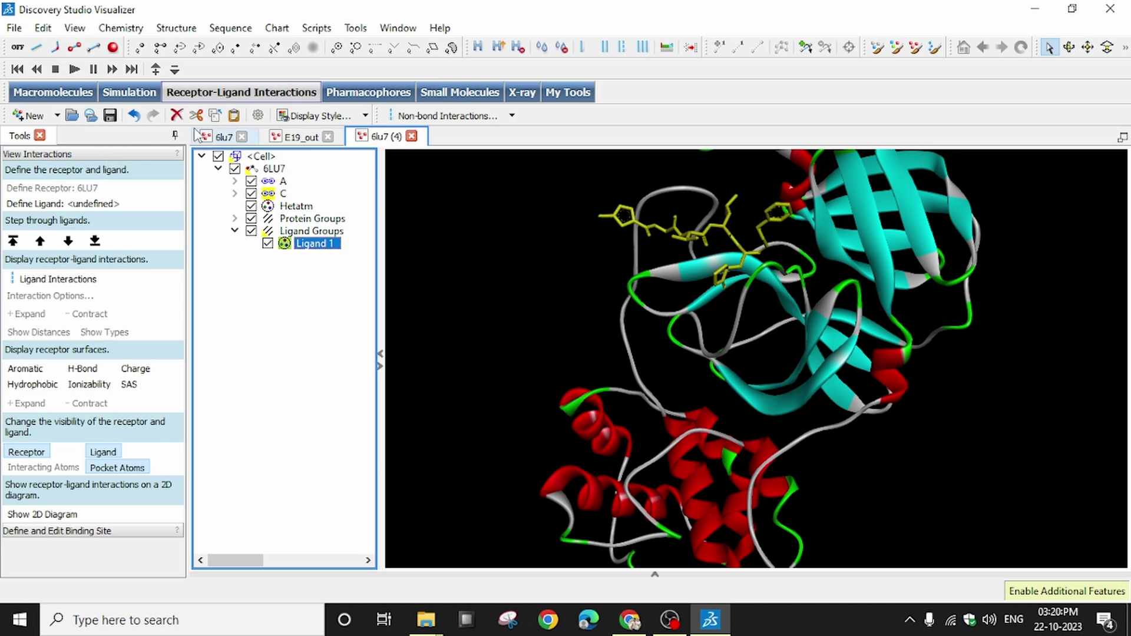
# Step: Define a binding site on 6LU7 from the selected Ligand 1 and inspect the site sphere from another angle
pyautogui.click(222, 94)
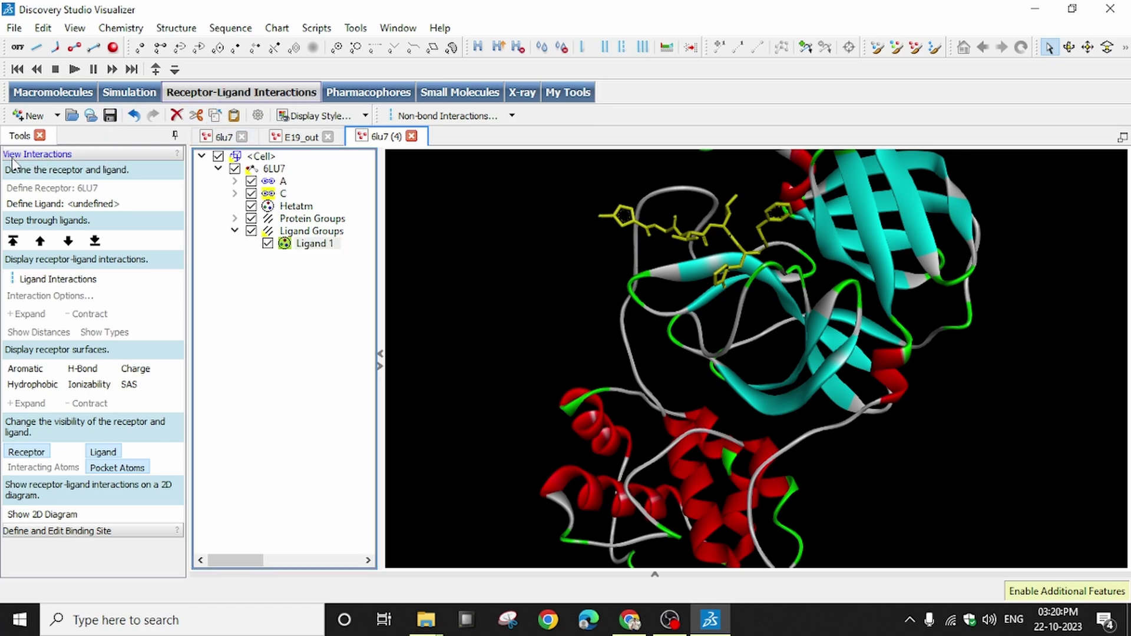
pyautogui.click(75, 155)
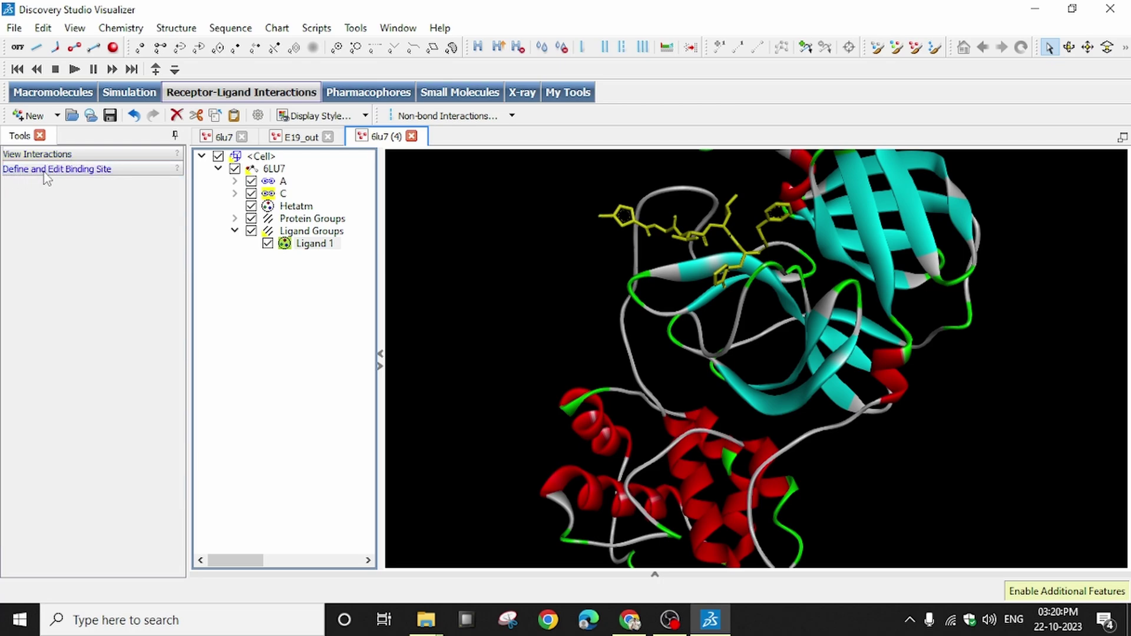
pyautogui.click(110, 170)
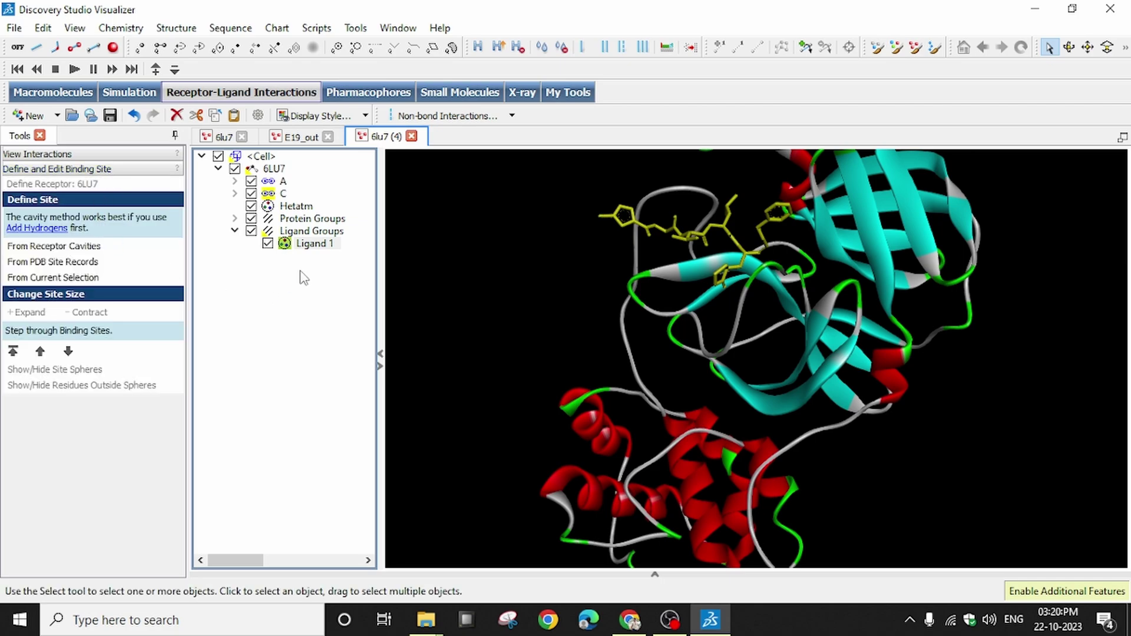
pyautogui.click(318, 244)
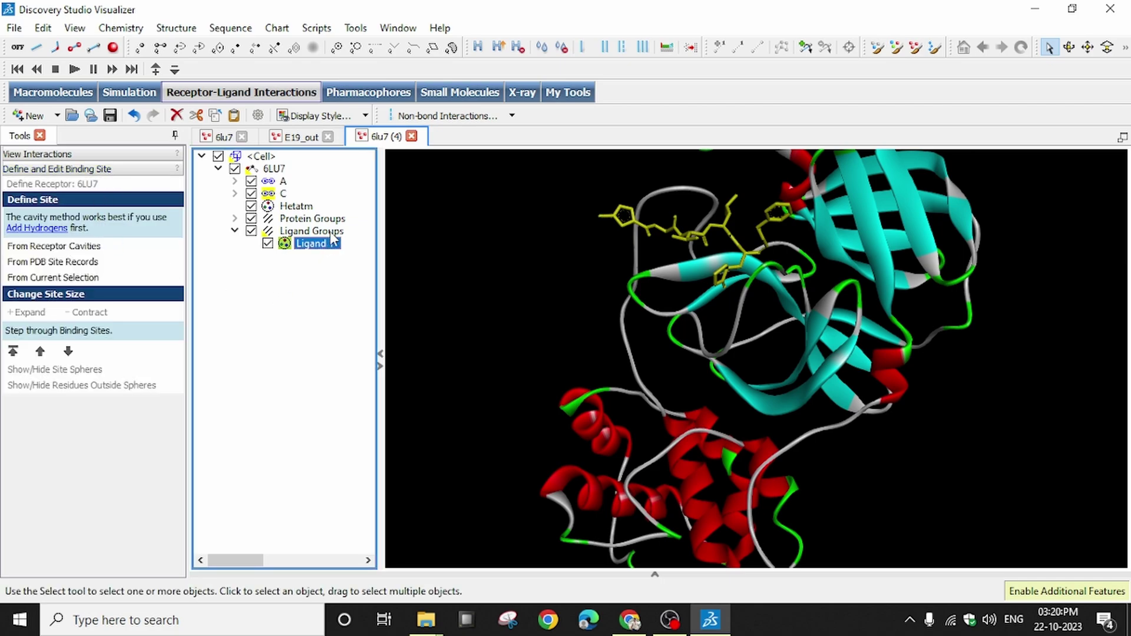
pyautogui.click(71, 277)
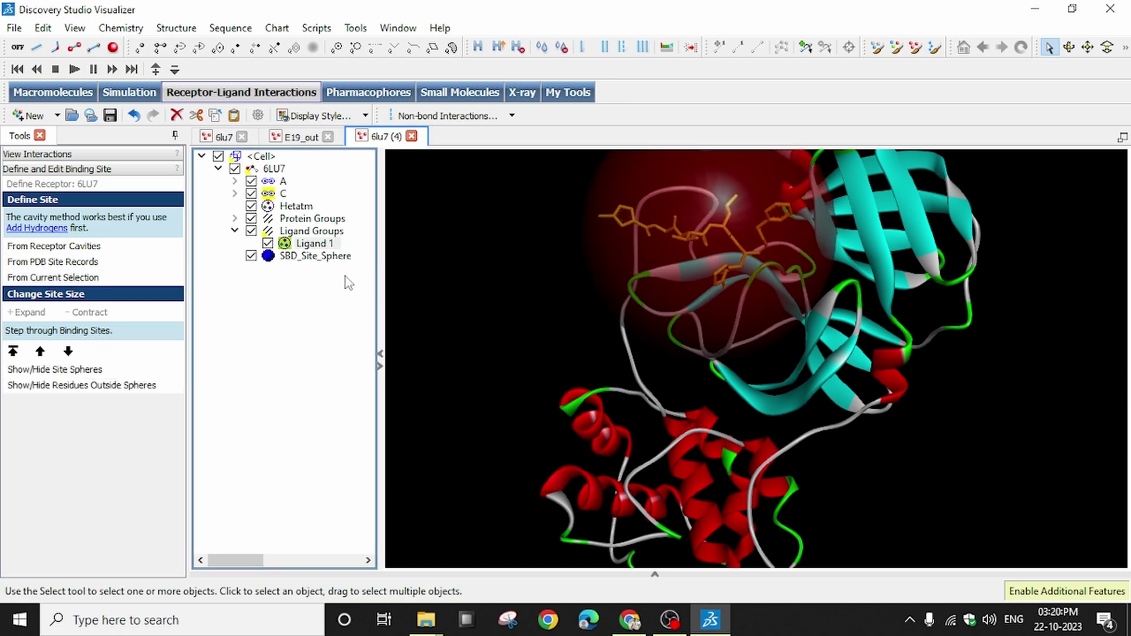
pyautogui.moveTo(770, 254); pyautogui.dragTo(487, 269, button='right')
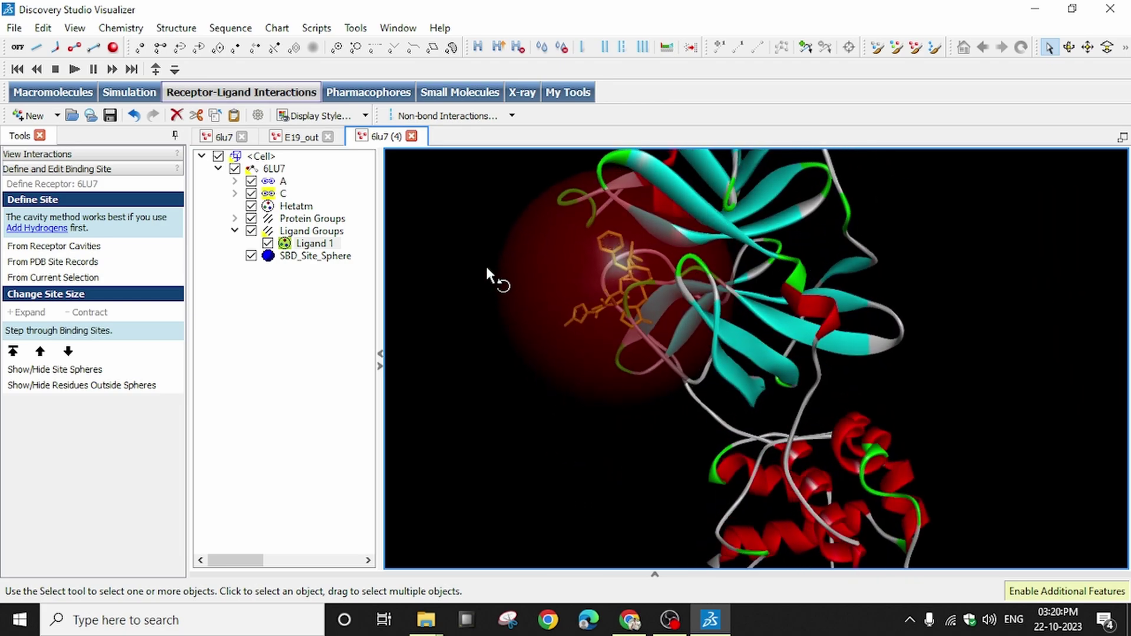
# Step: Open the attributes of SBD_Site_Sphere in the 6lu7 (4) window and select its full XYZ coordinate value
pyautogui.click(315, 256)
pyautogui.rightClick(314, 262)
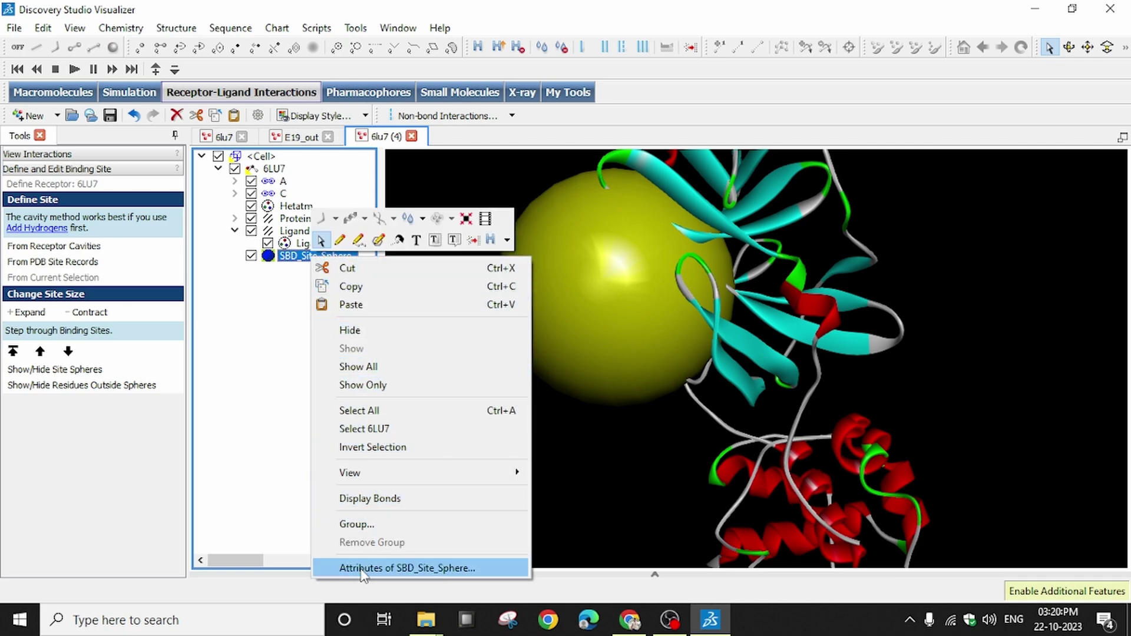
pyautogui.click(475, 569)
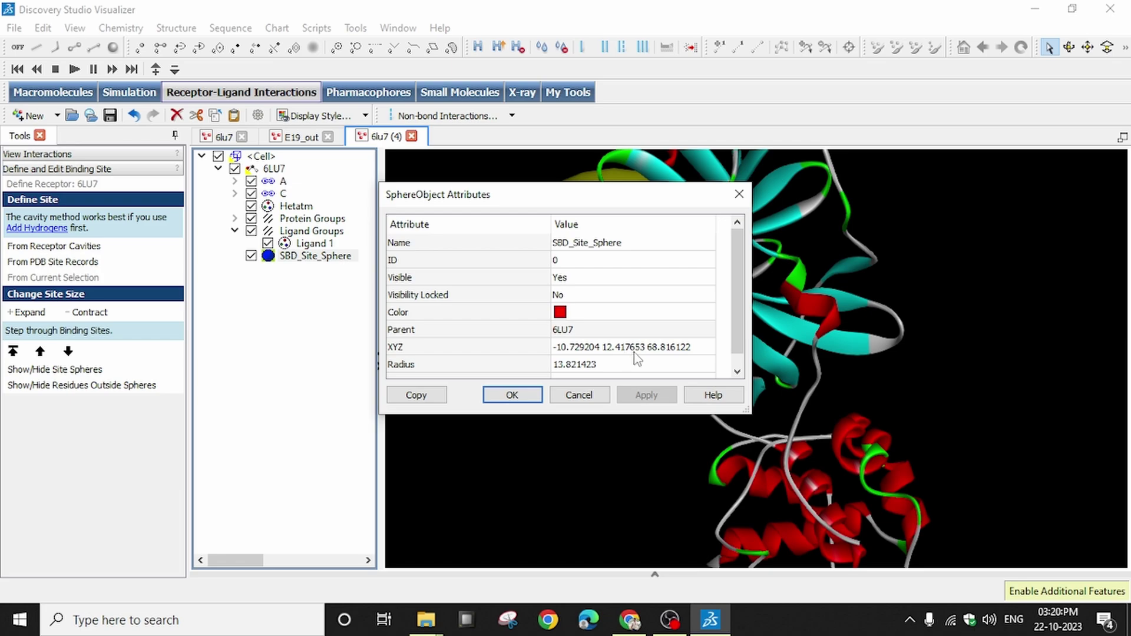
pyautogui.doubleClick(674, 348)
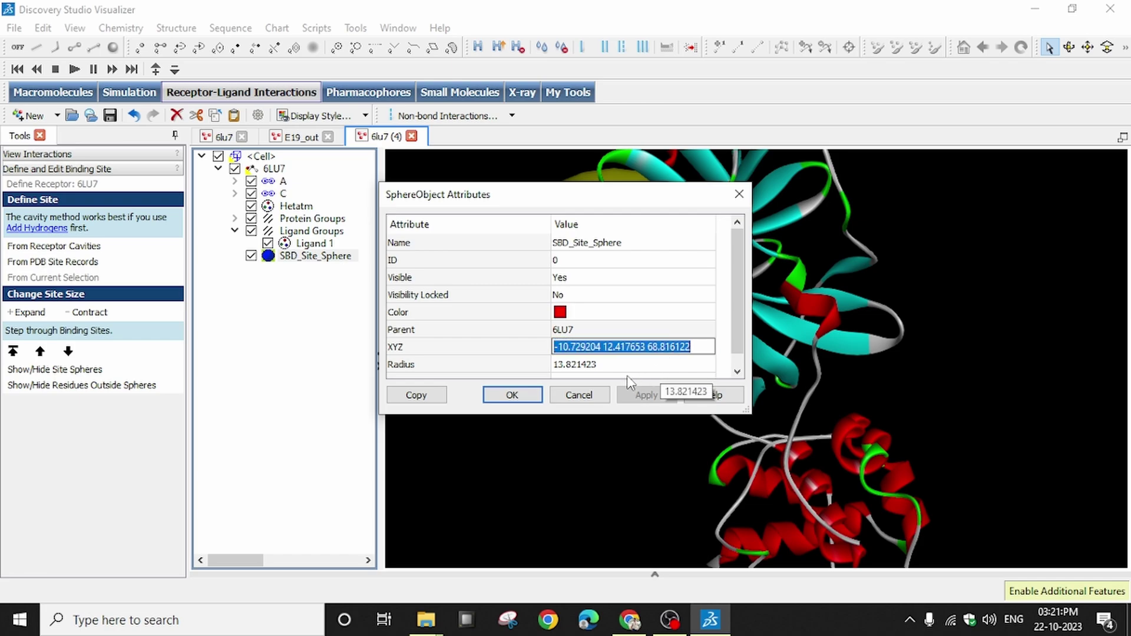
pyautogui.click(512, 394)
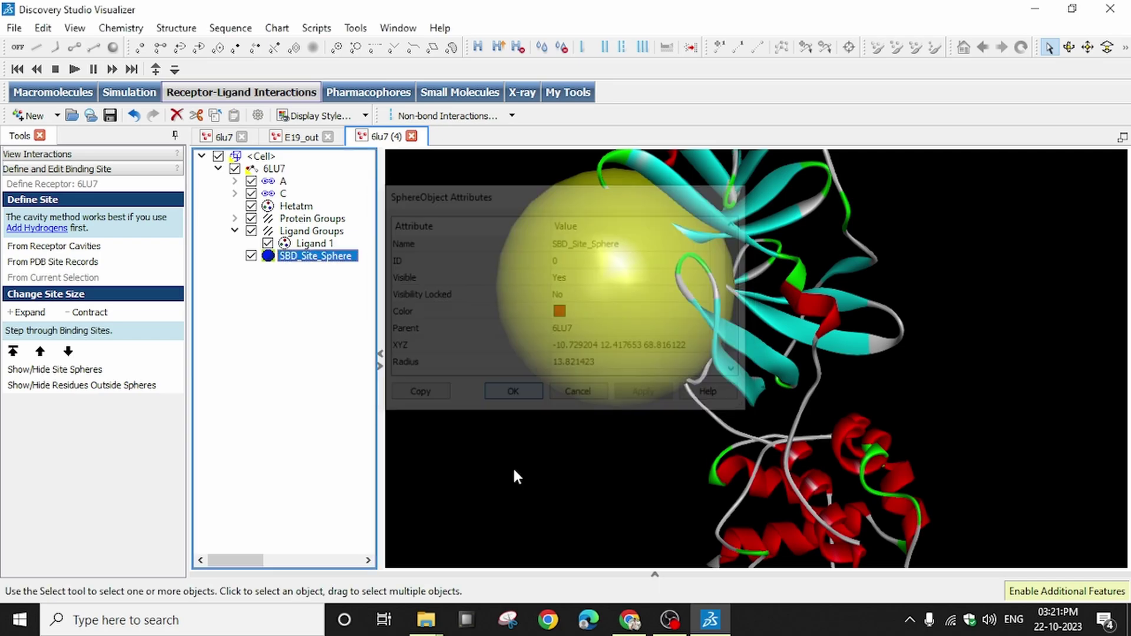
# Step: Minimise the open windows and open New Text Document.txt from the desktop in Notepad
pyautogui.click(1035, 9)
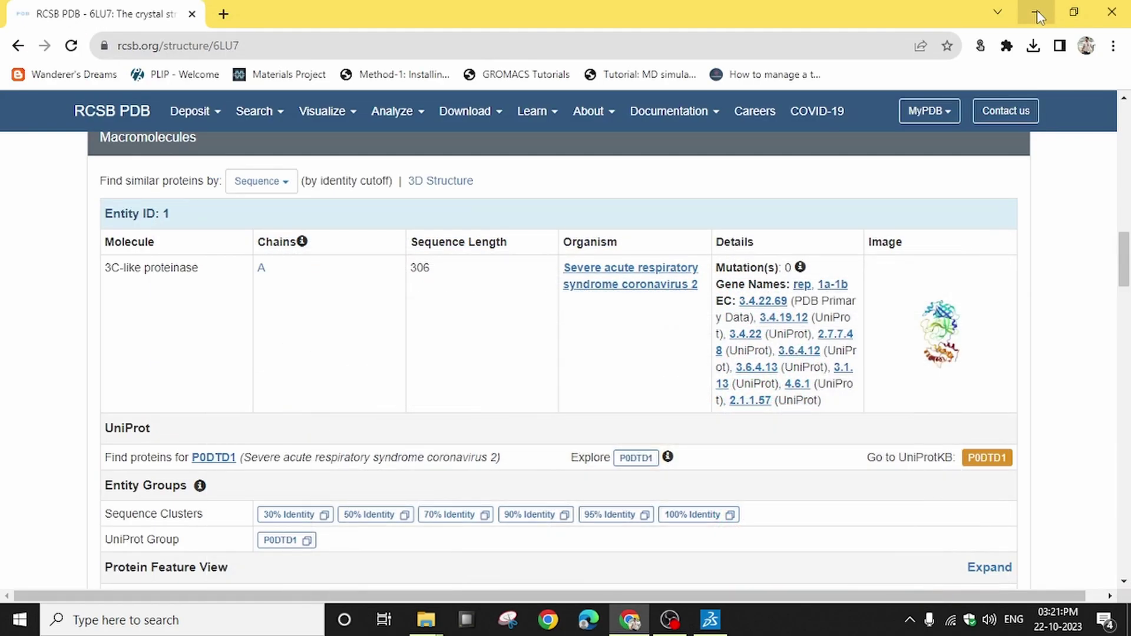
pyautogui.click(1036, 9)
pyautogui.click(1036, 10)
pyautogui.click(1036, 10)
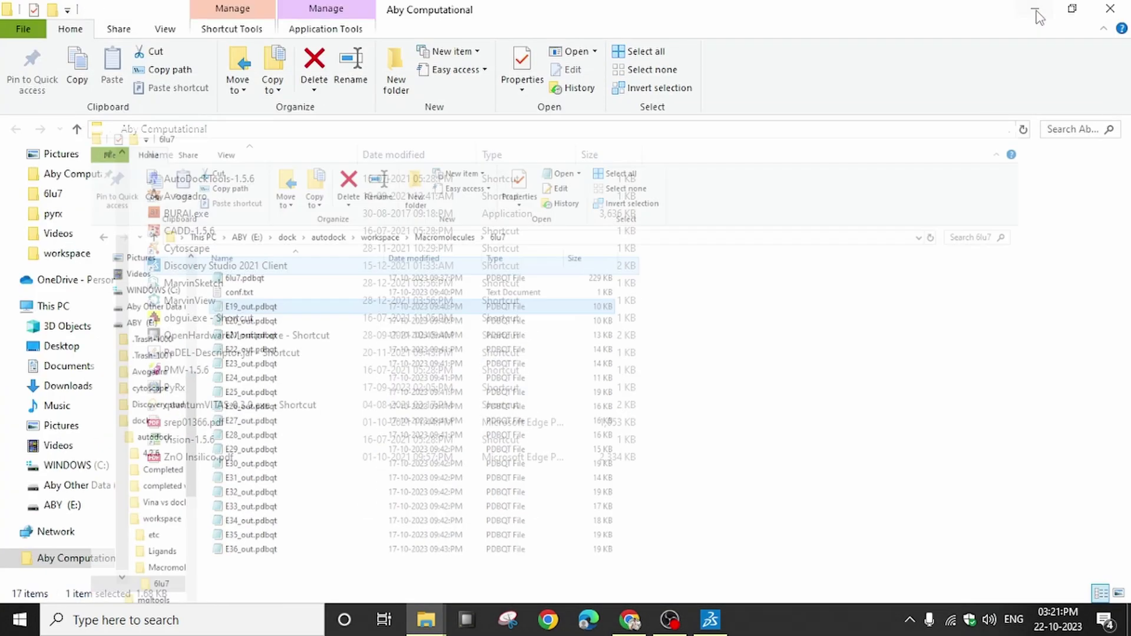
pyautogui.click(1035, 10)
pyautogui.doubleClick(289, 368)
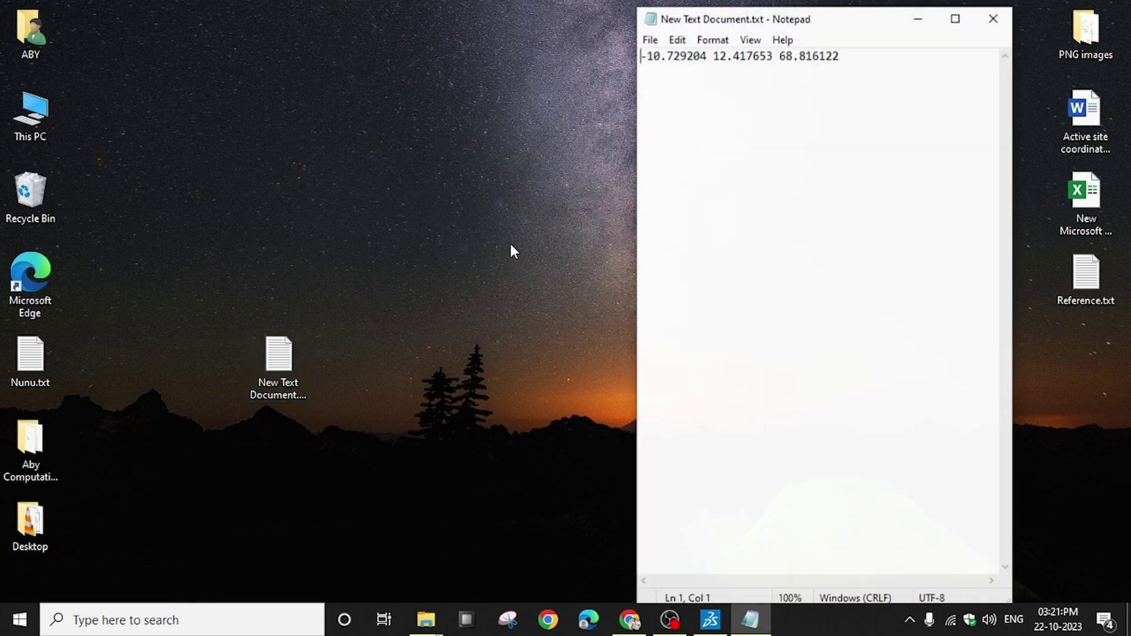
# Step: Move the coordinates -10.729204 12.417653 68.816122 to the second line of the text file, save it and minimise Notepad
pyautogui.moveTo(842, 58); pyautogui.dragTo(632, 68)
pyautogui.hotkey('ctrl', 'c')
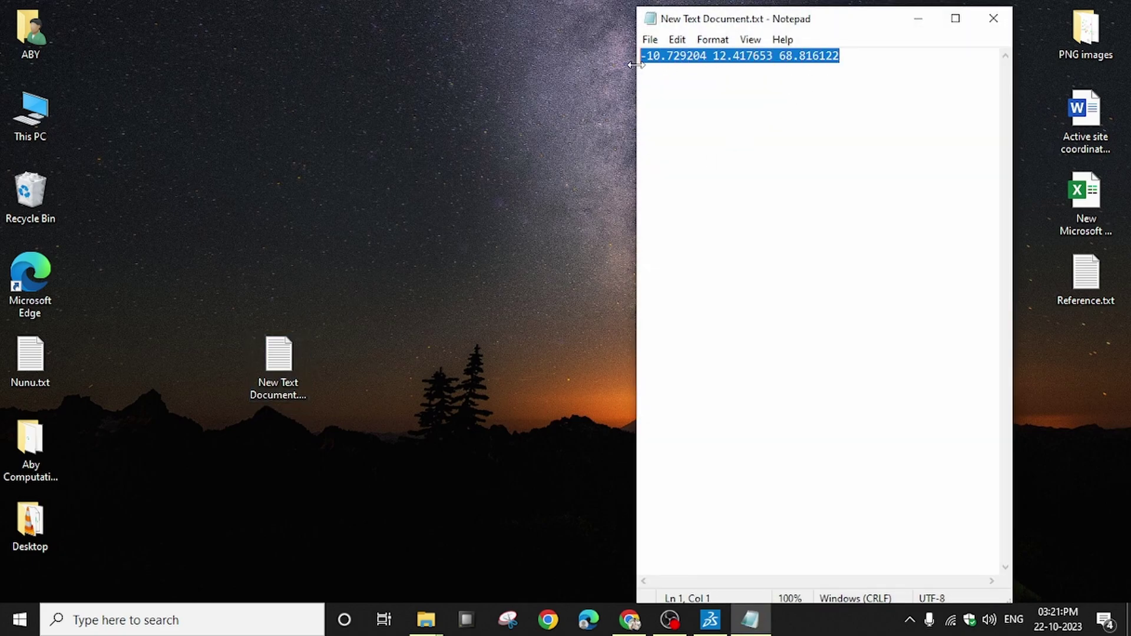
pyautogui.press('BackSpace')
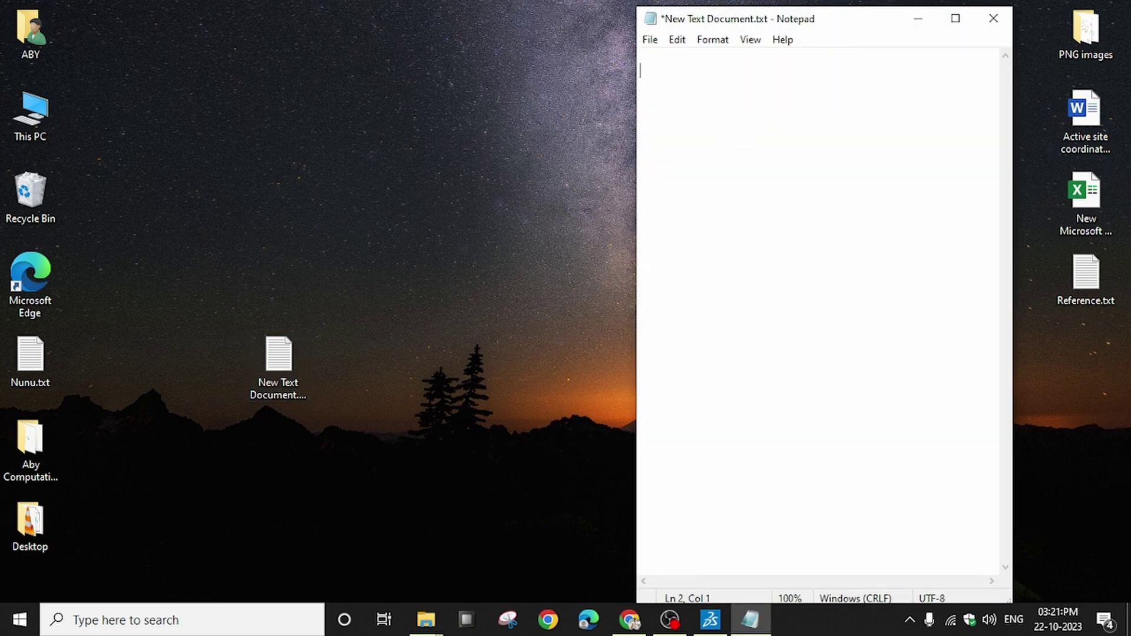
pyautogui.hotkey('ctrl', 'v')
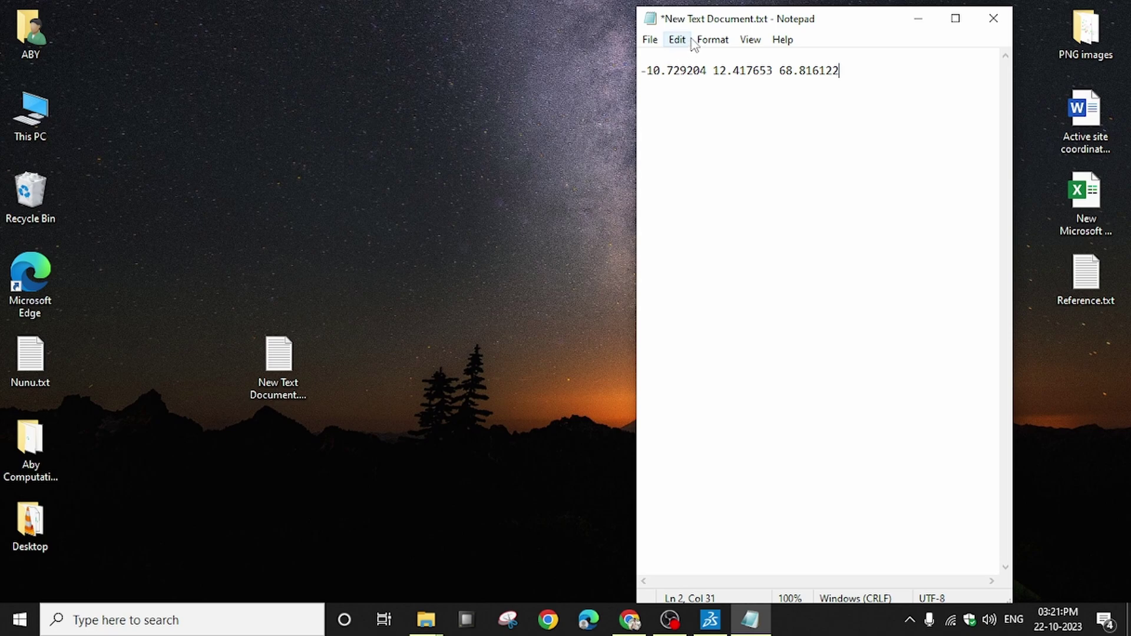
pyautogui.click(649, 40)
pyautogui.click(663, 113)
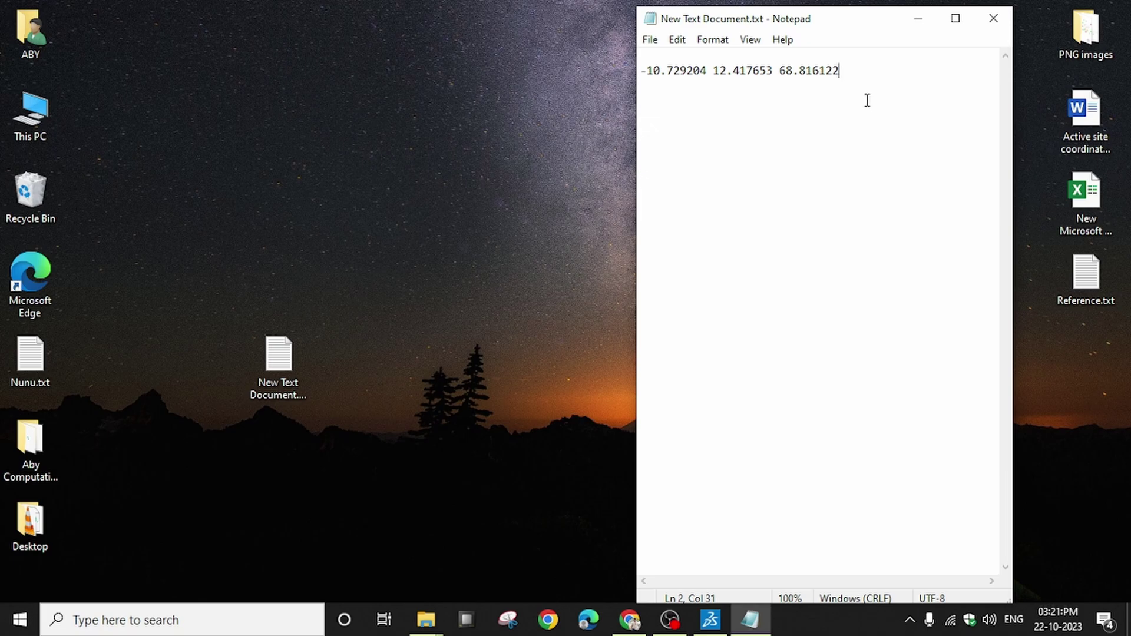
pyautogui.moveTo(841, 70); pyautogui.dragTo(669, 103)
pyautogui.click(670, 105)
pyautogui.click(917, 19)
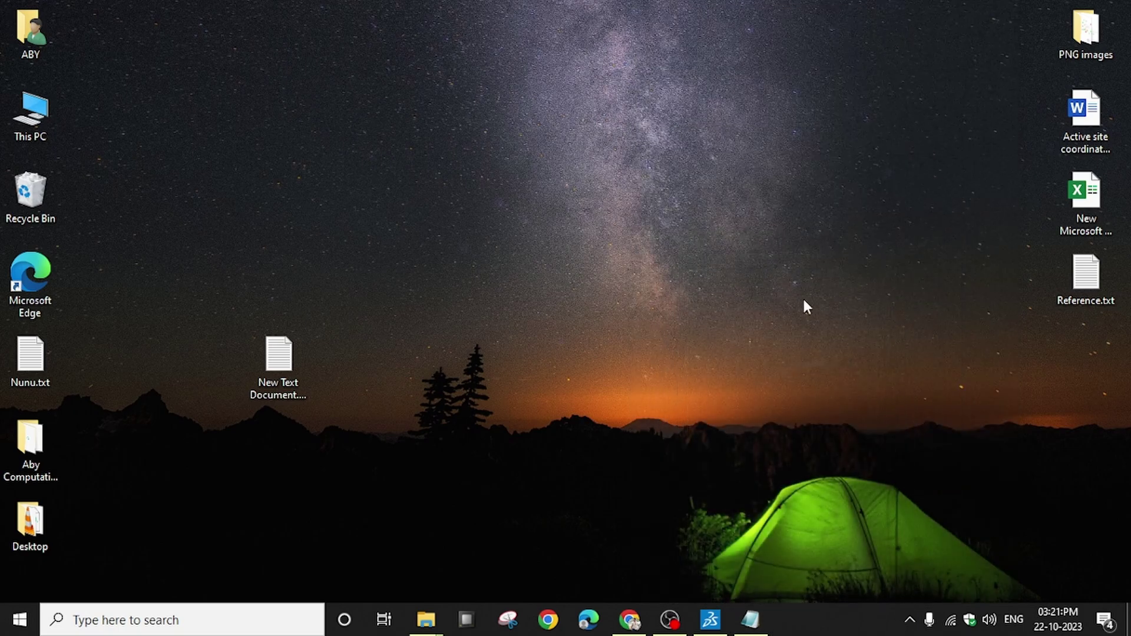
# Step: Switch to Discovery Studio Visualizer, define a binding site from Current Ligand in the 6lu7 window and select its site sphere
pyautogui.click(710, 619)
pyautogui.click(301, 136)
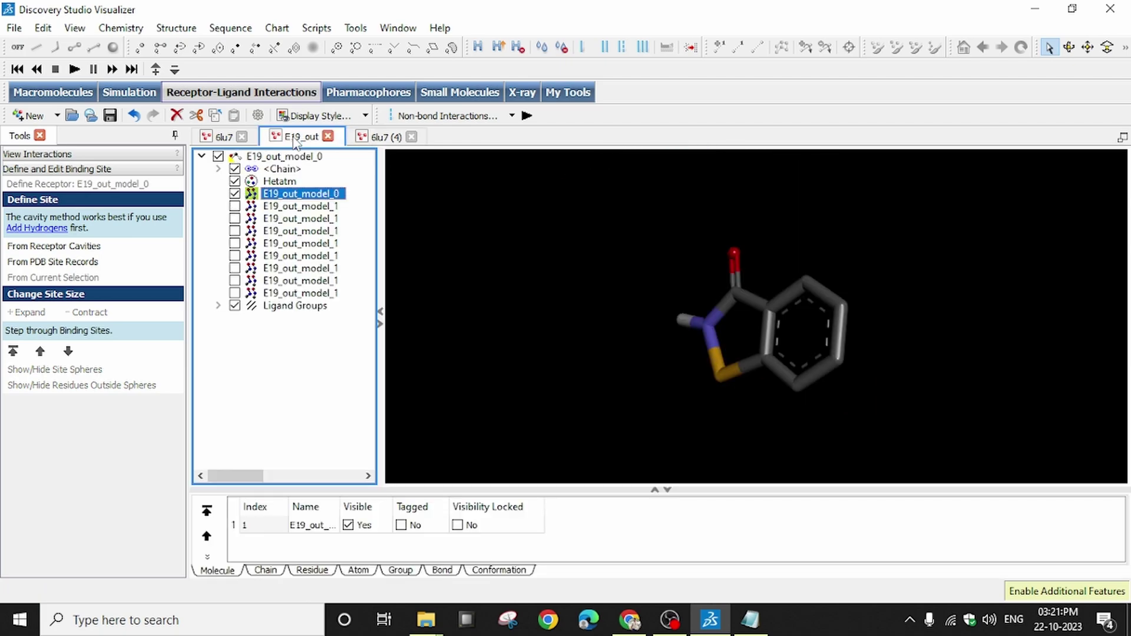
pyautogui.click(224, 137)
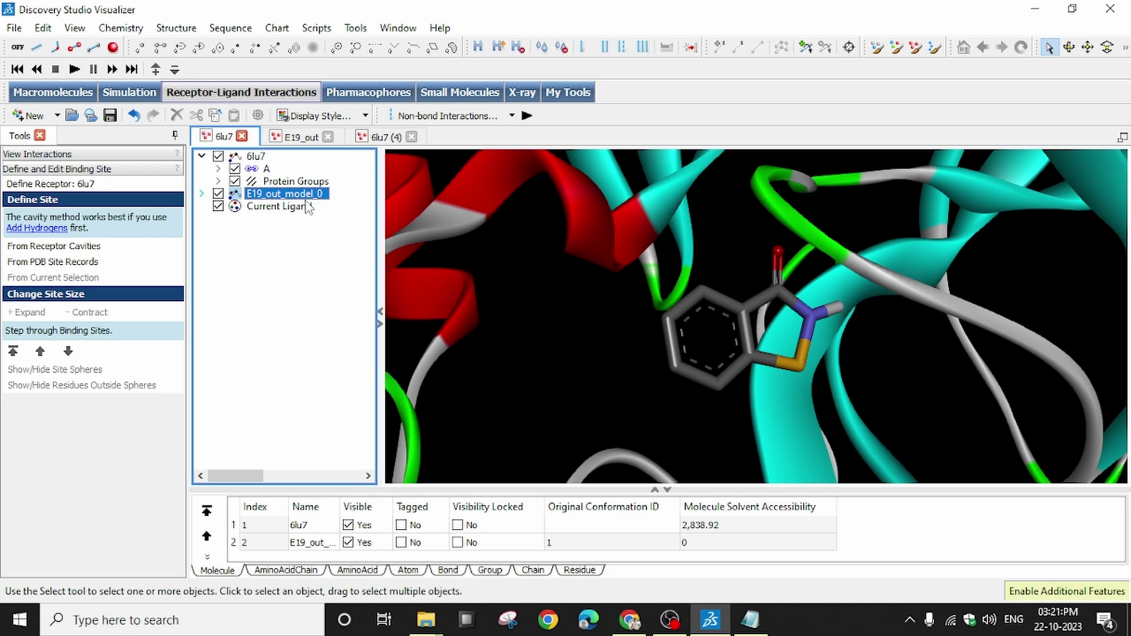
pyautogui.click(63, 171)
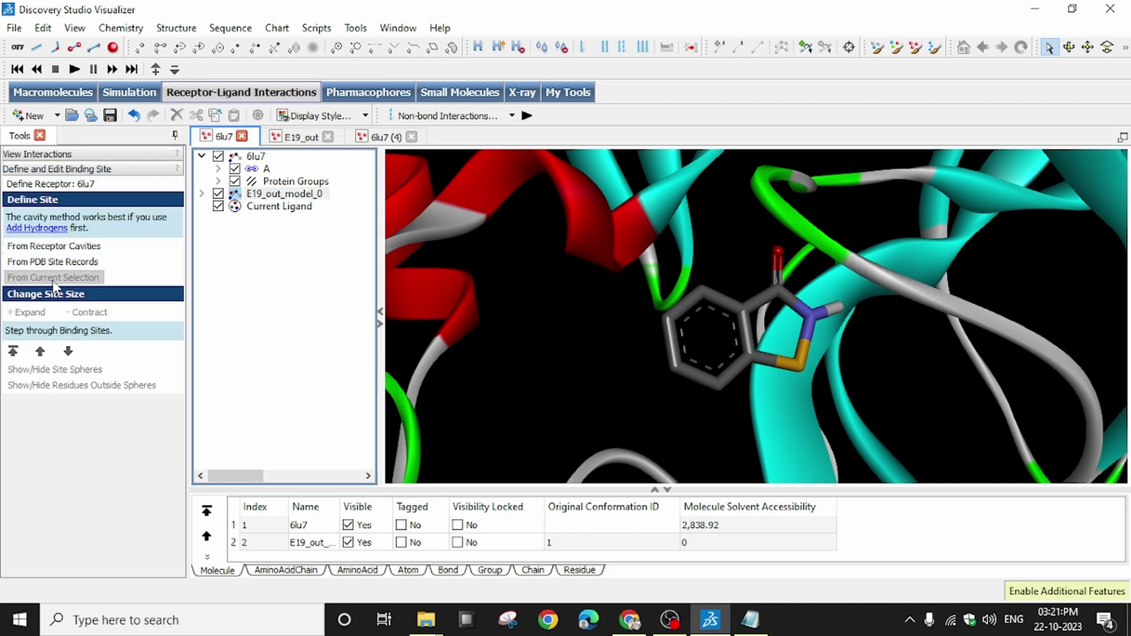
pyautogui.click(254, 295)
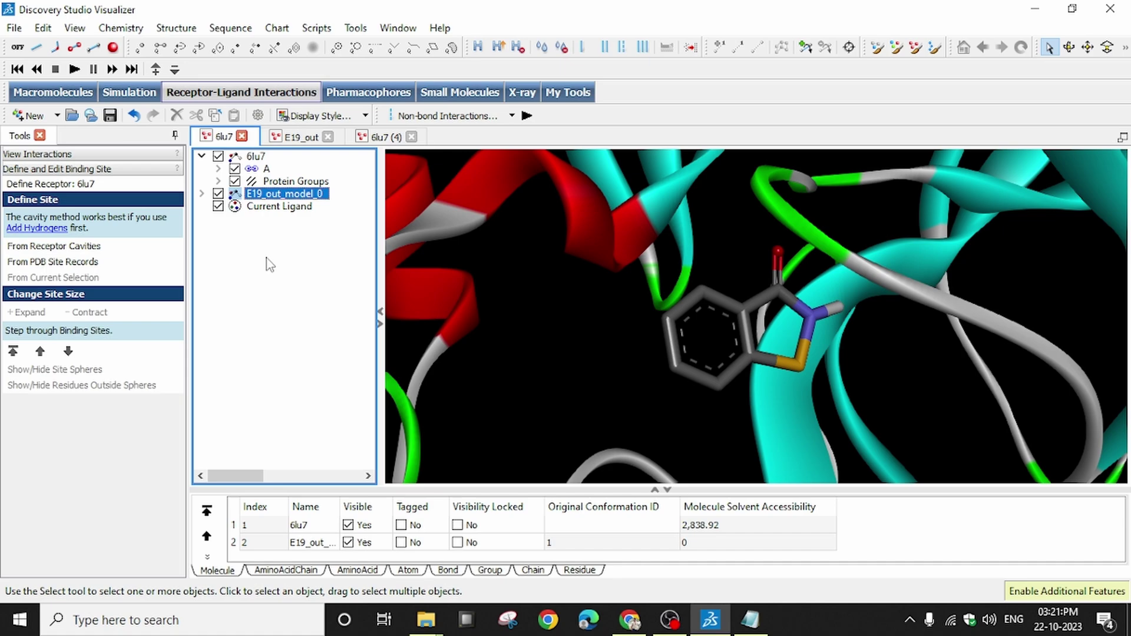
pyautogui.click(281, 206)
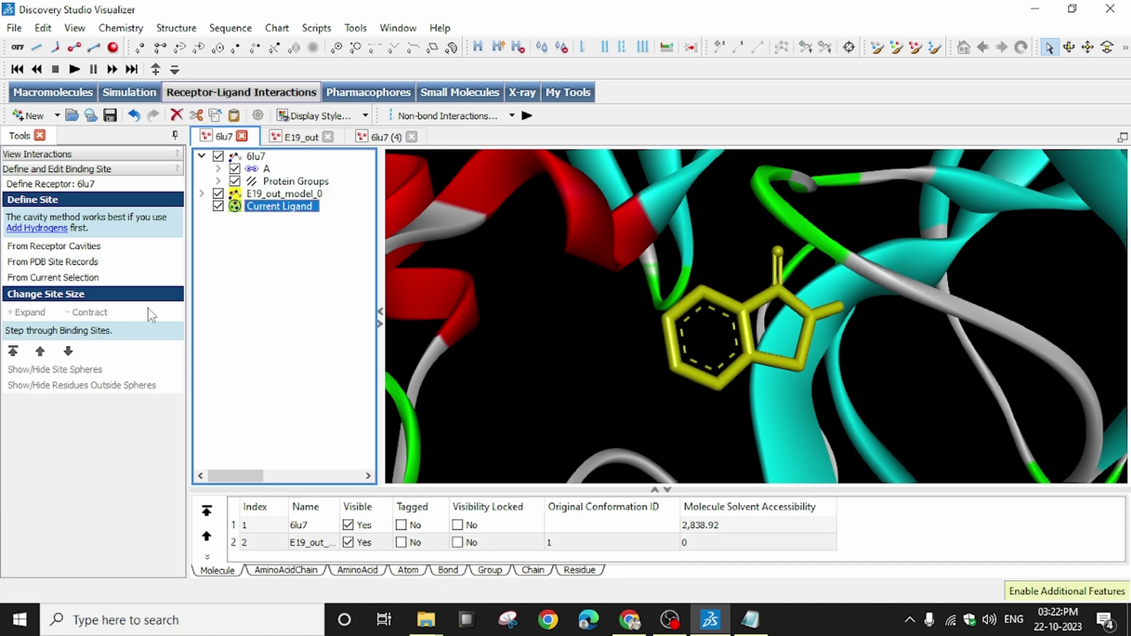
pyautogui.click(69, 278)
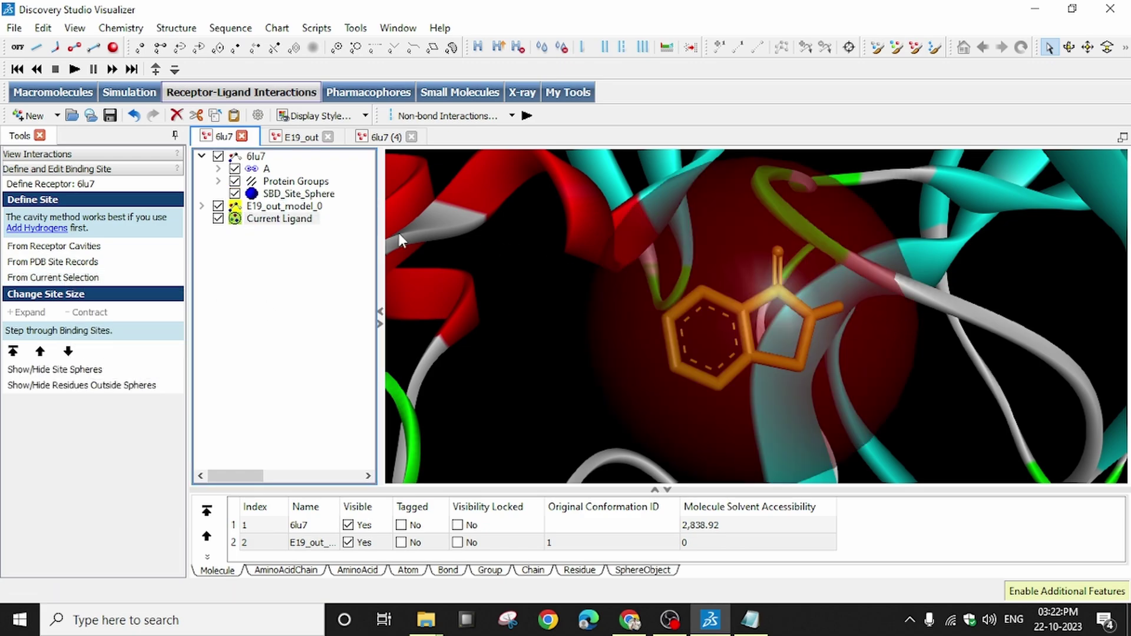
pyautogui.click(310, 197)
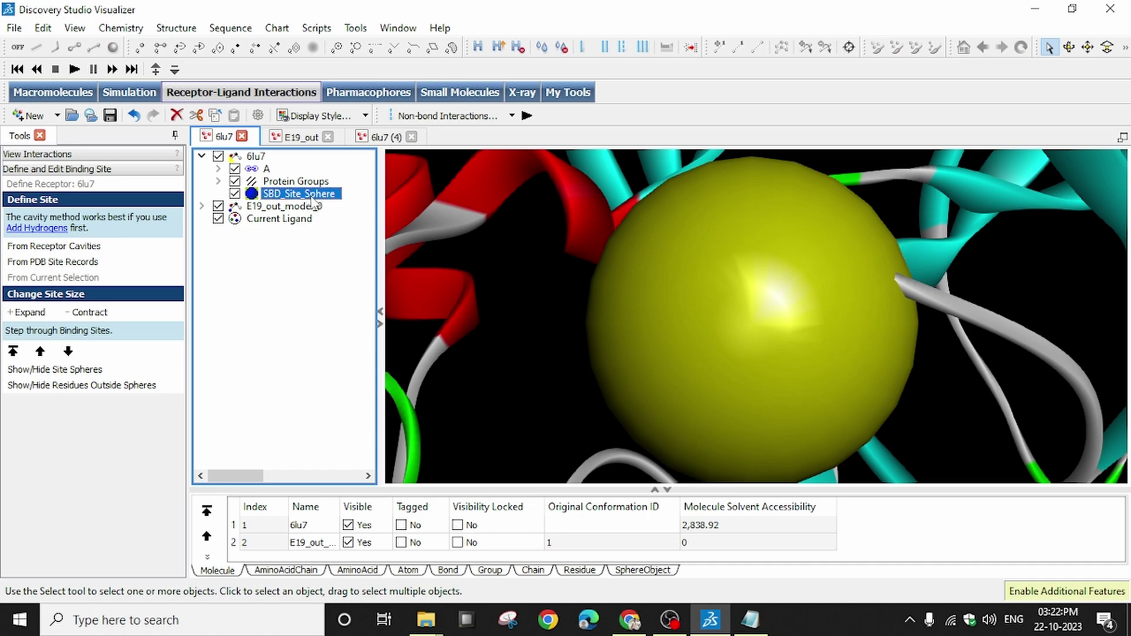
# Step: Open the attributes of SBD_Site_Sphere in the 6lu7 window, copy its full XYZ coordinate value and close the attributes
pyautogui.rightClick(316, 200)
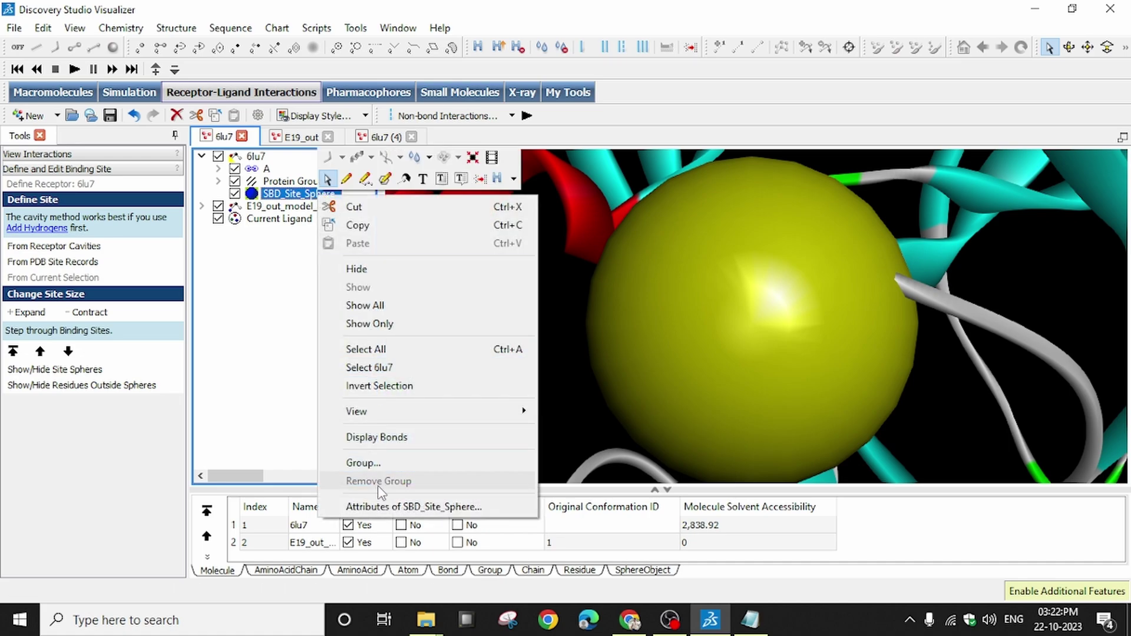
pyautogui.click(468, 508)
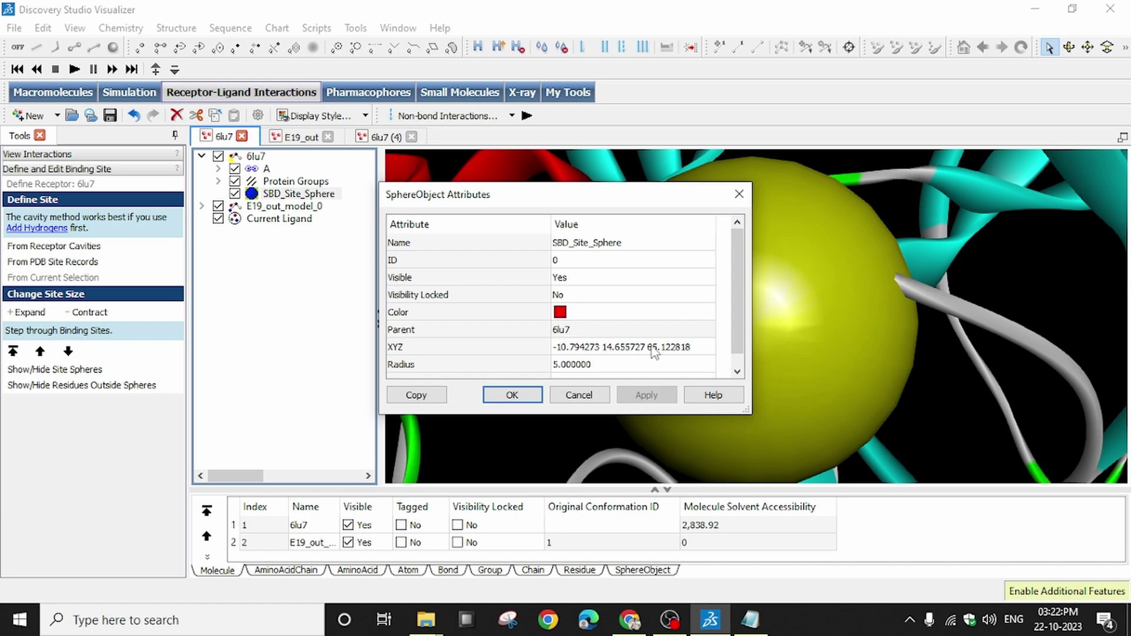
pyautogui.doubleClick(622, 349)
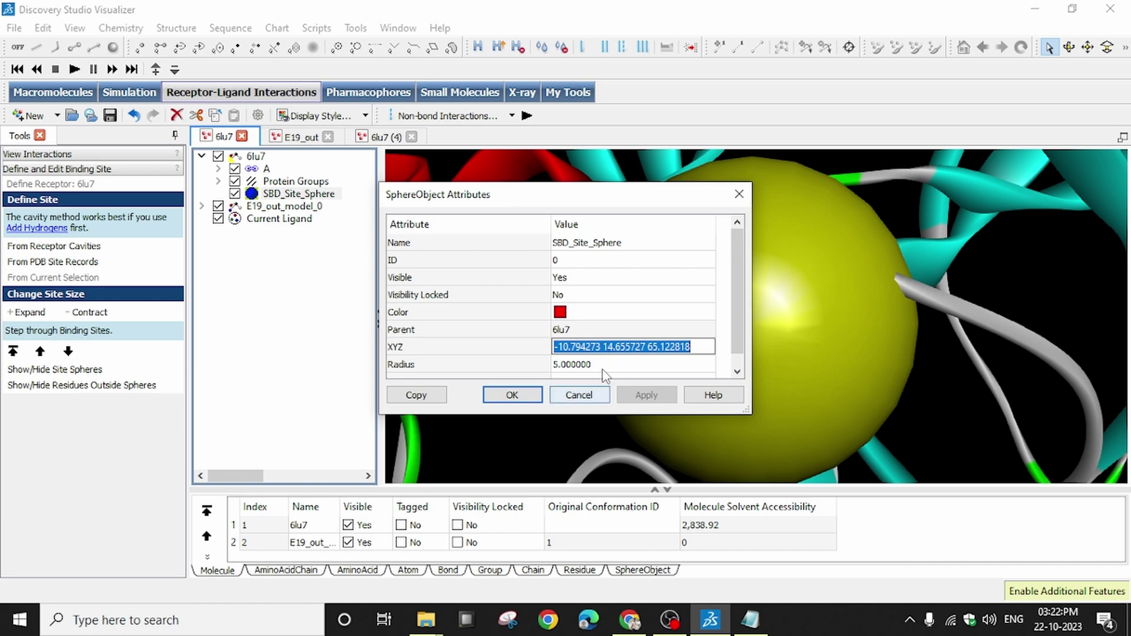
pyautogui.moveTo(620, 203); pyautogui.dragTo(792, 29)
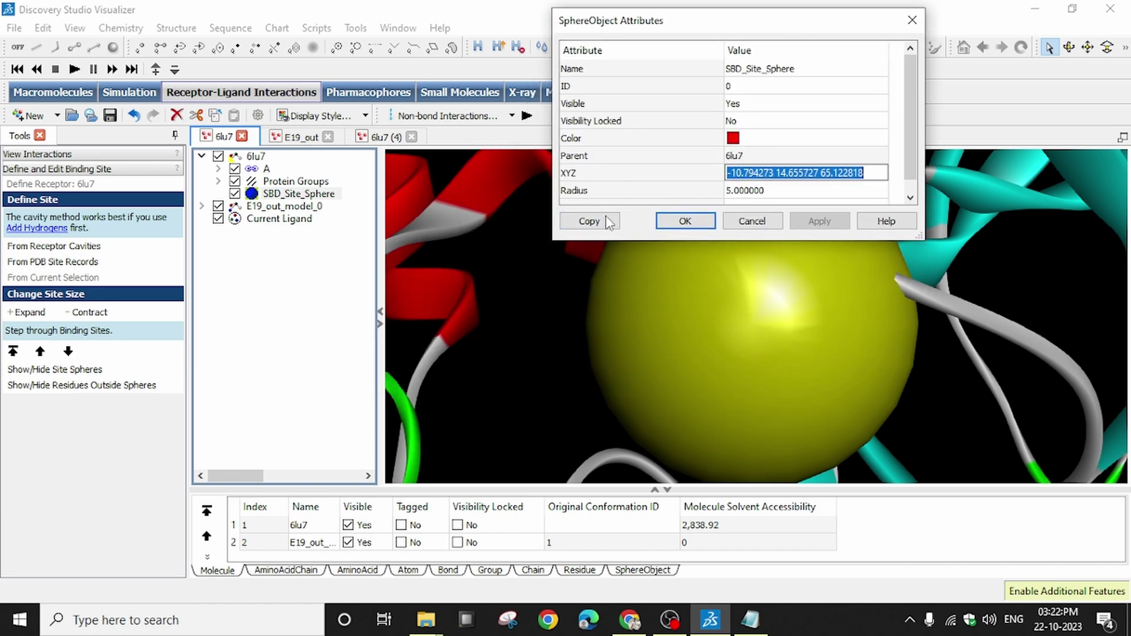
pyautogui.rightClick(767, 168)
pyautogui.click(802, 242)
pyautogui.click(684, 222)
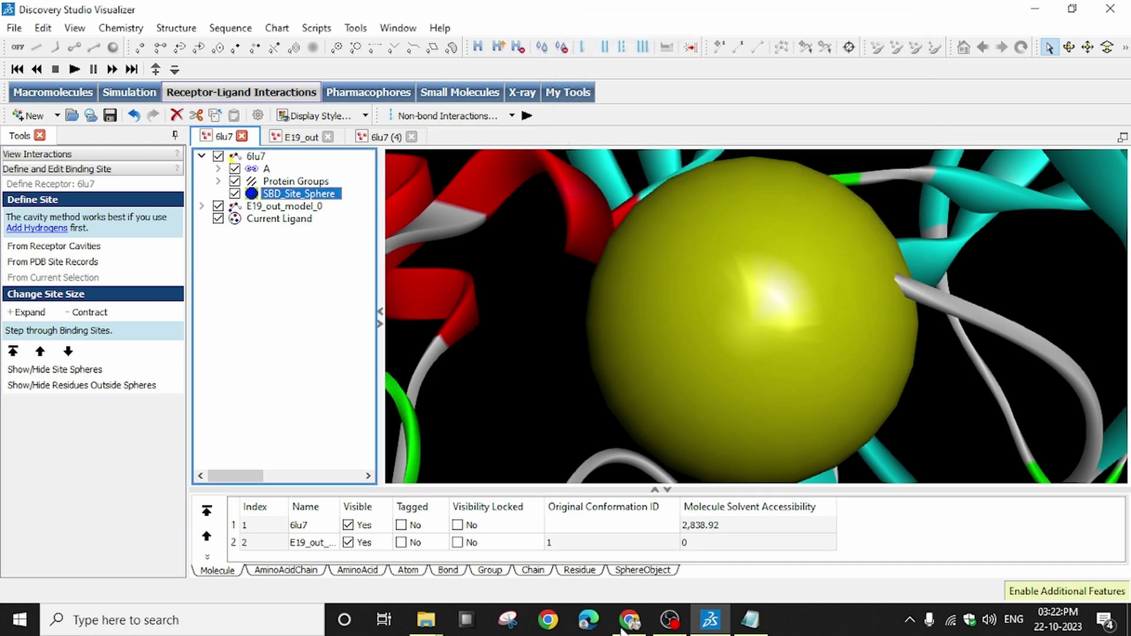
# Step: Switch to New Text Document.txt in Notepad and paste the coordinates -10.794273 14.655727 65.122818 on line 6, below the first set
pyautogui.click(750, 620)
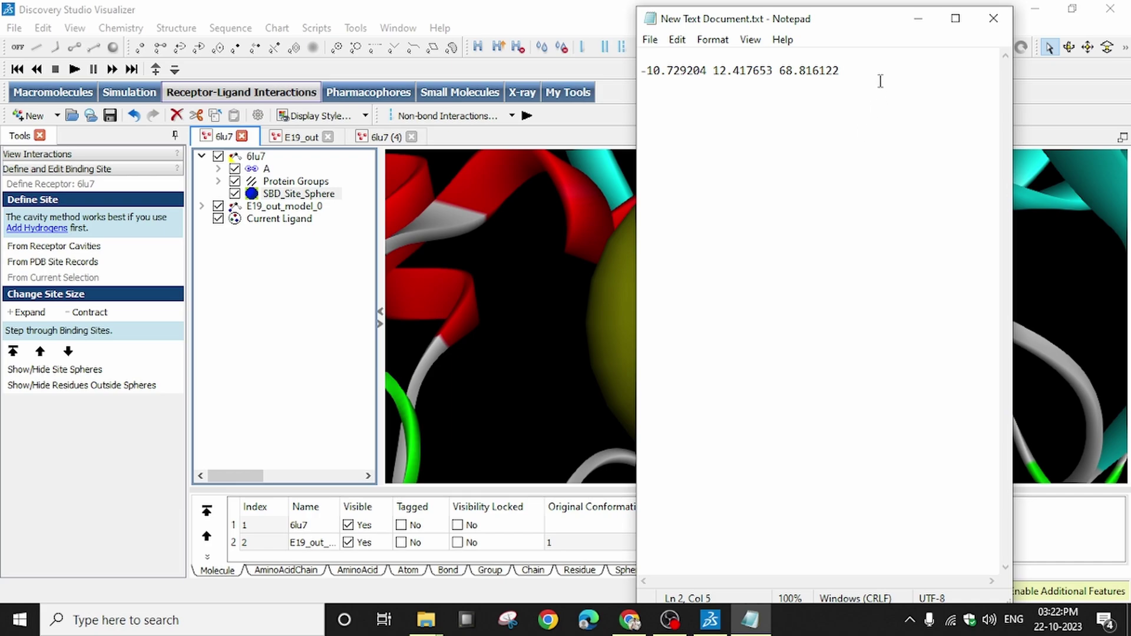
pyautogui.press('Return')
pyautogui.press('Return')
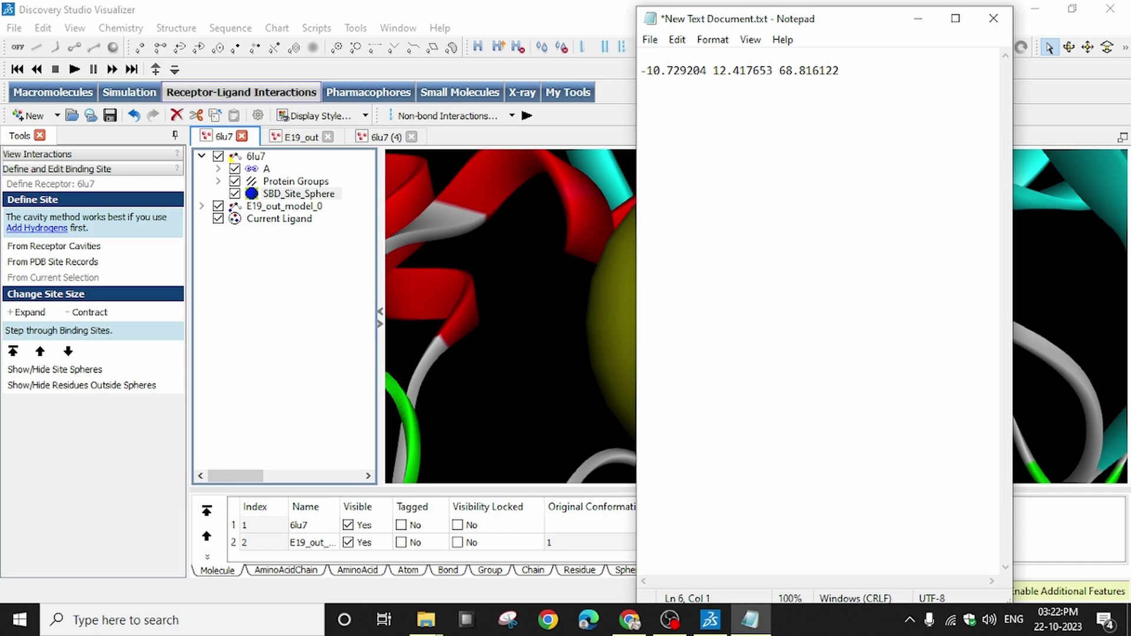
pyautogui.hotkey('ctrl', 'v')
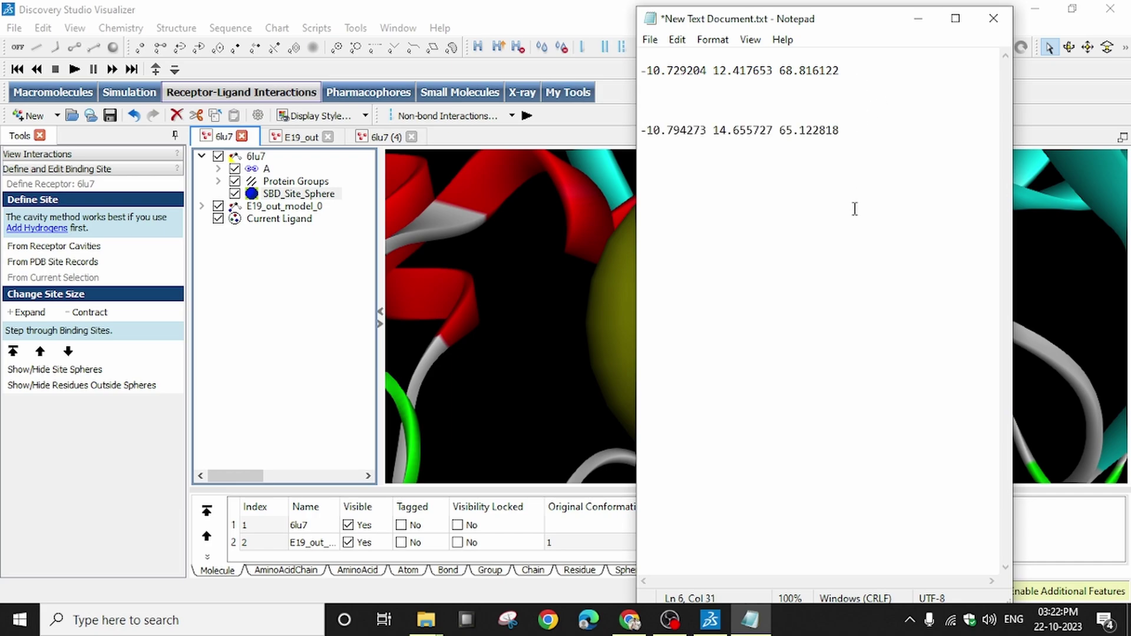